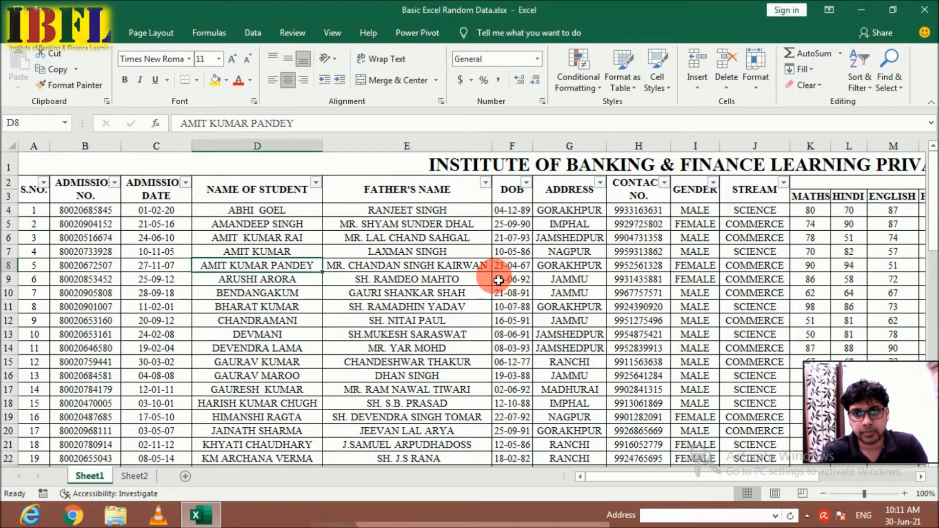
Examine the student record in row 8 across all columns, from the personal details to the marks, total and percentage
key(Right)
key(Right)
key(Right)
key(Right)
key(Right)
key(Right)
key(Right)
key(Right)
key(Right)
key(Right)
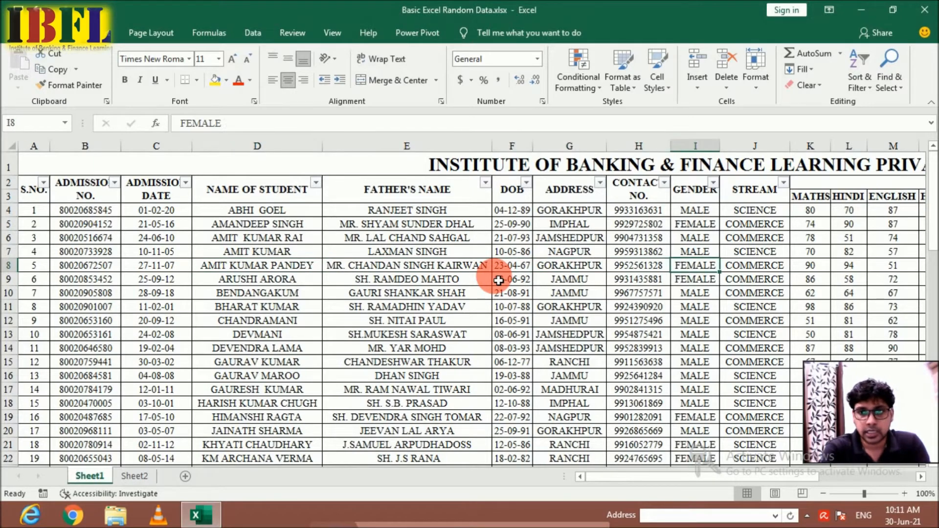
key(Right)
key(Right)
key(Right)
key(Right)
key(Right)
key(Right)
key(Right)
key(Right)
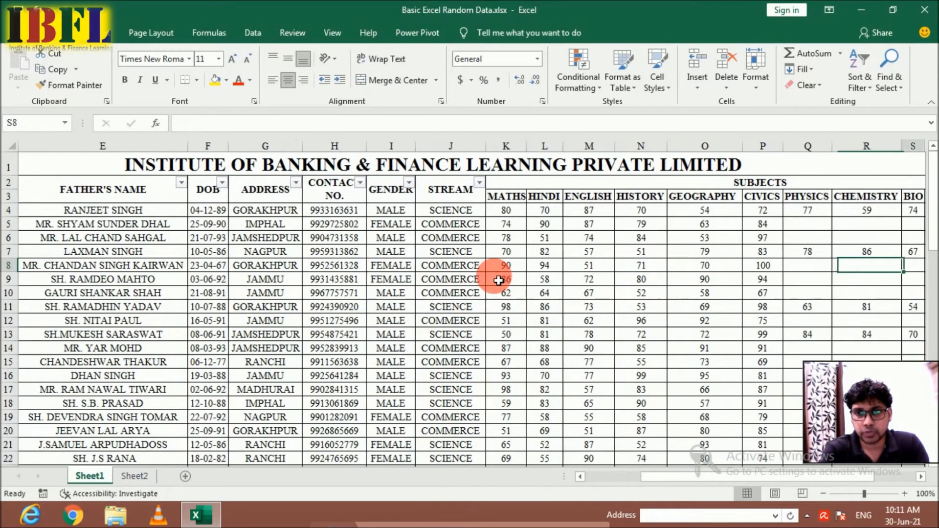
key(Right)
key(Right)
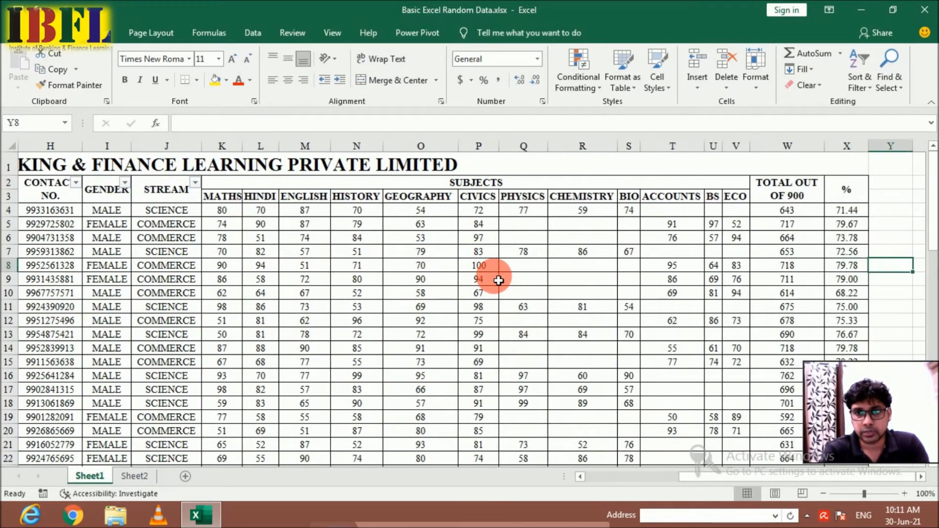
key(Left)
key(Left)
key(Left)
key(Left)
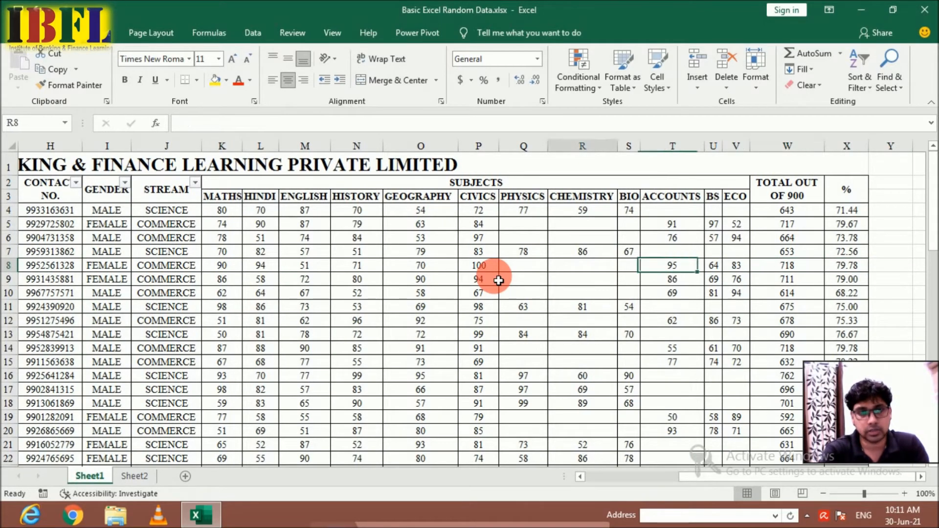
key(Home)
key(Right)
key(Right)
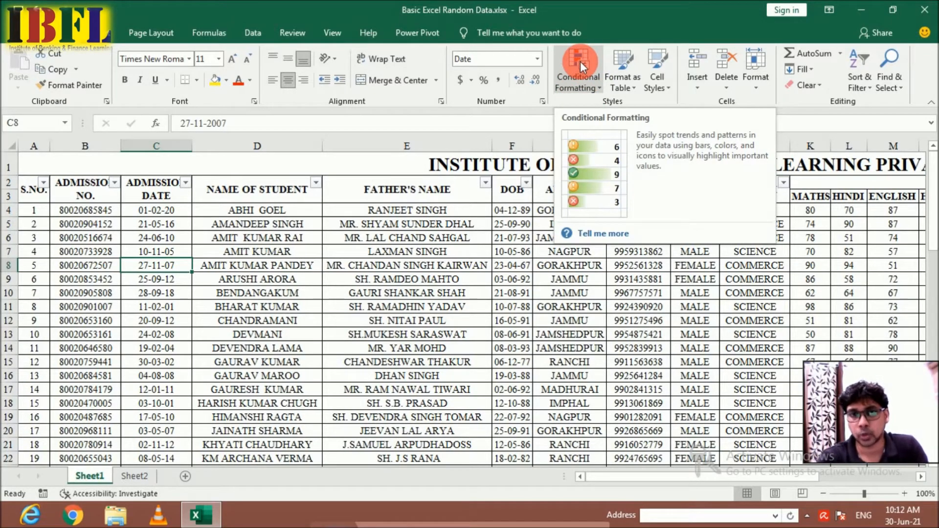
Examine the conditional formatting categories and the period and format choices of the A Date Occurring rule, without applying it
click(592, 84)
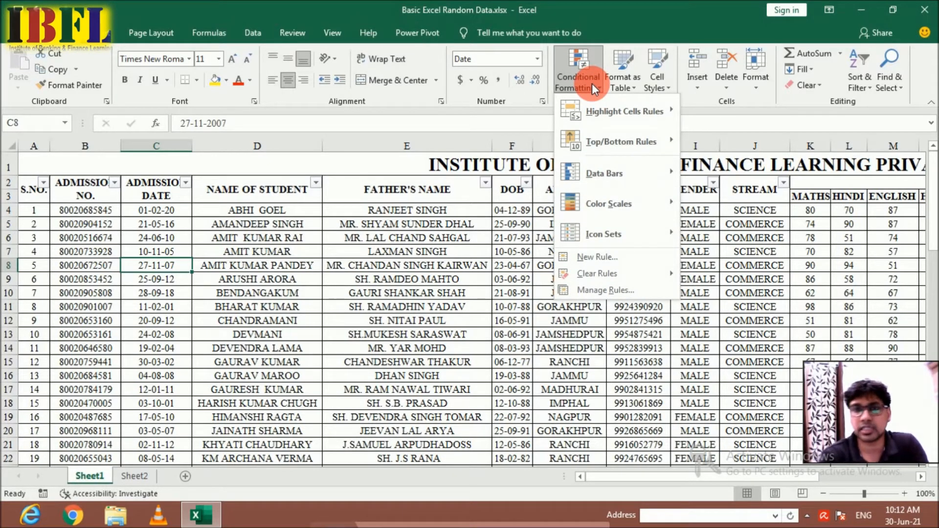
mouse_move(605, 116)
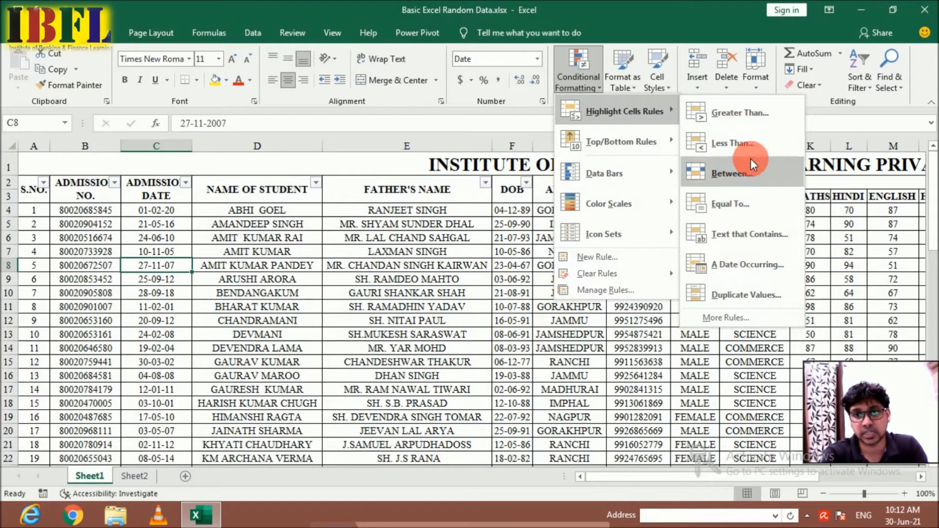
mouse_move(645, 140)
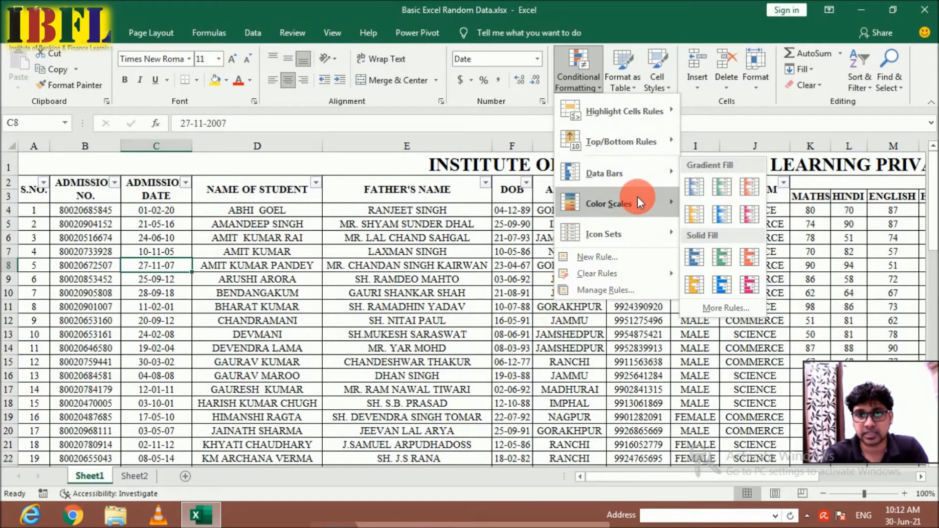
mouse_move(637, 198)
mouse_move(621, 234)
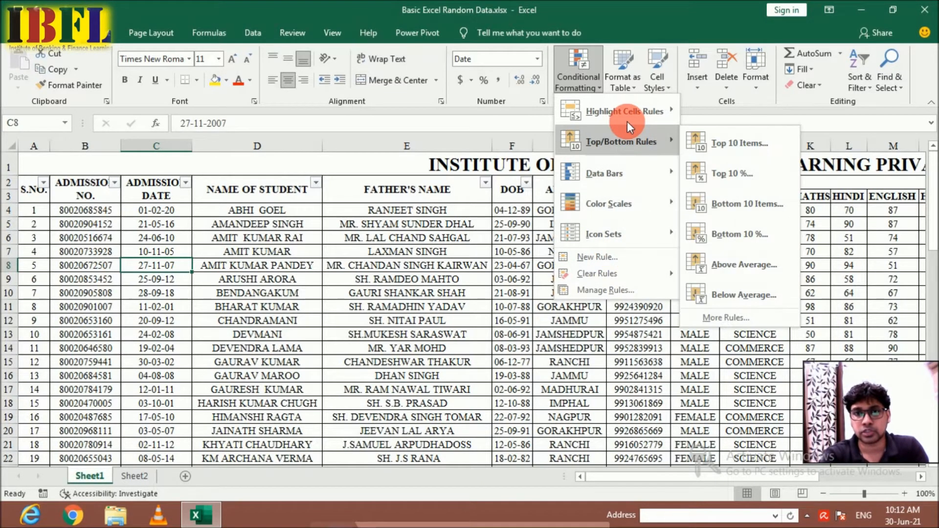
mouse_move(650, 118)
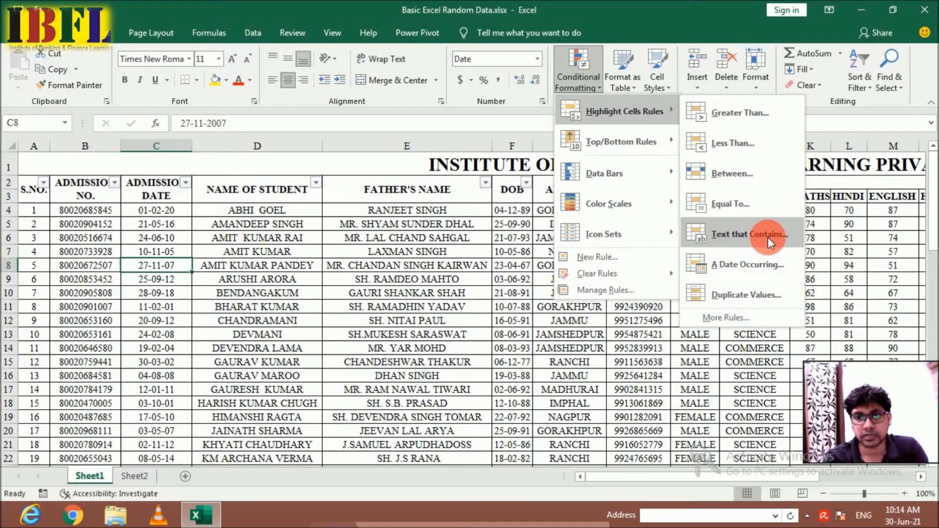
click(742, 264)
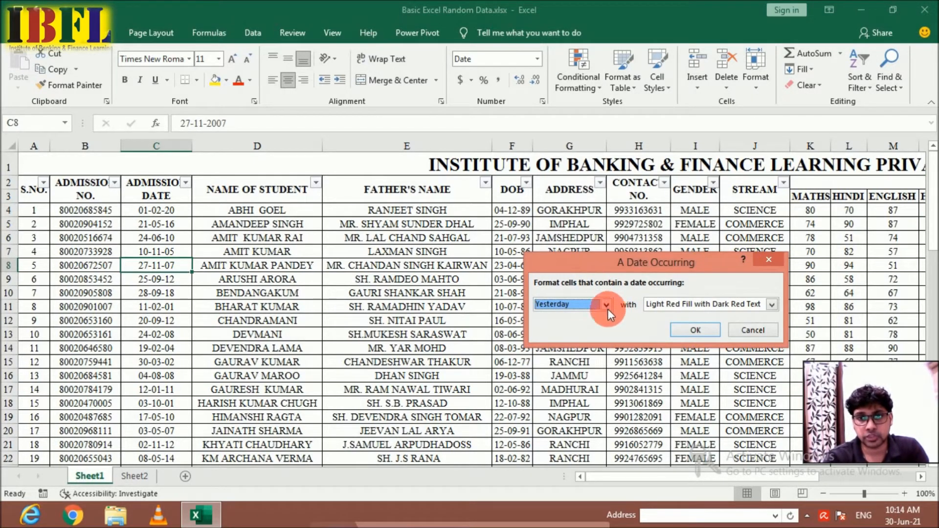
click(606, 305)
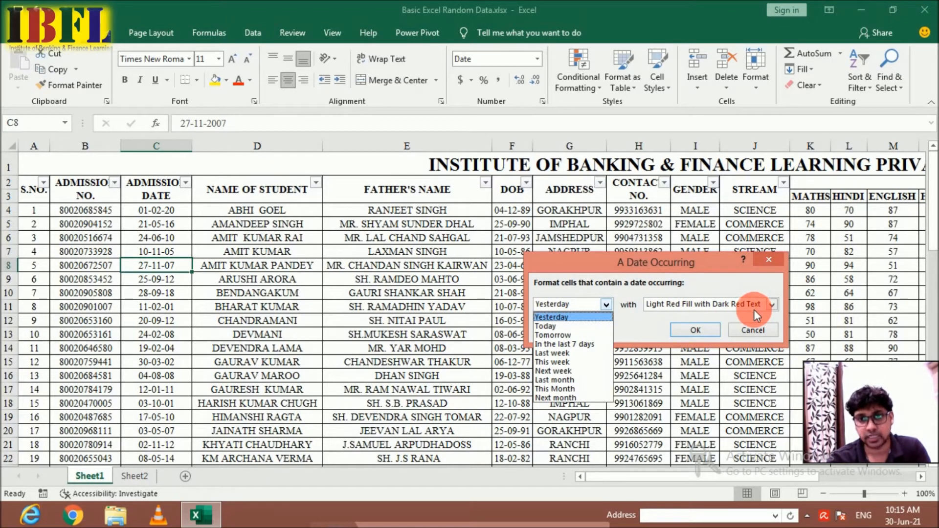
click(771, 305)
click(771, 305)
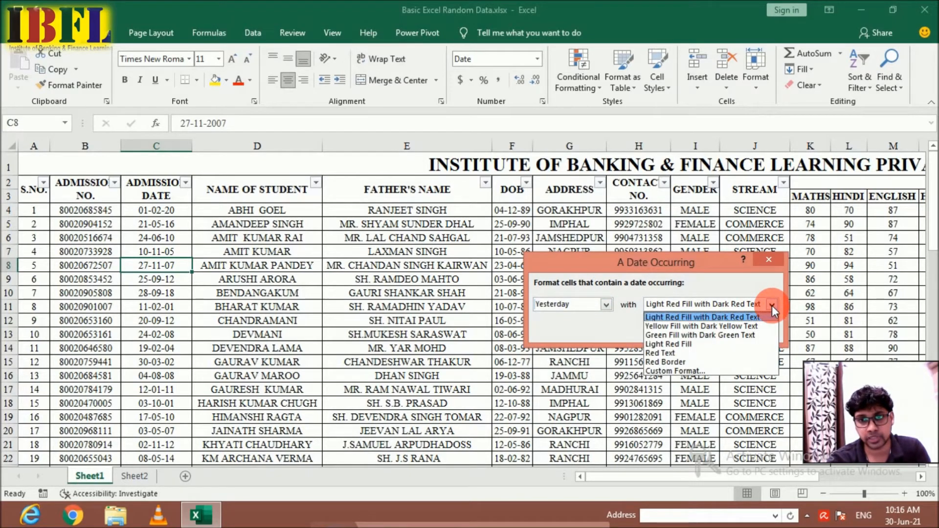
click(771, 305)
click(767, 326)
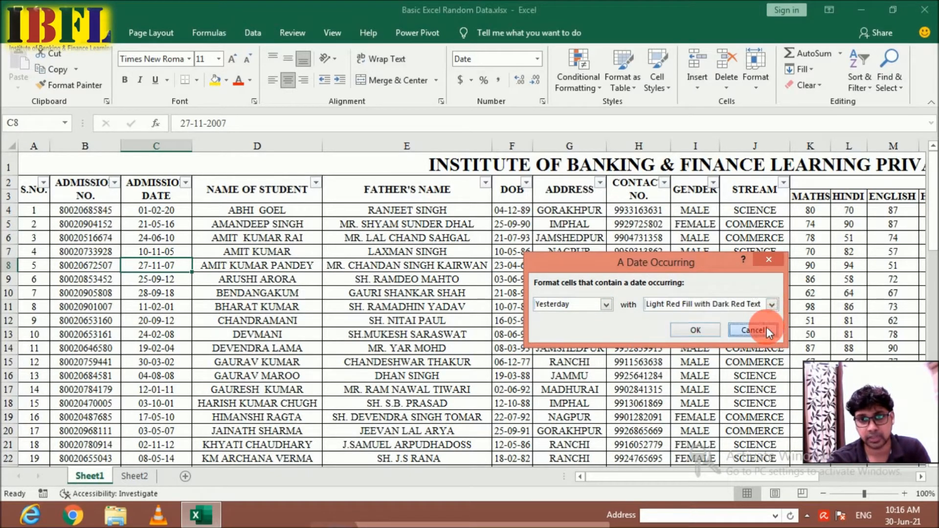
Look through the Top/Bottom Rules, Data Bars, Color Scales and Icon Sets offered for conditional formatting, without applying any
click(591, 84)
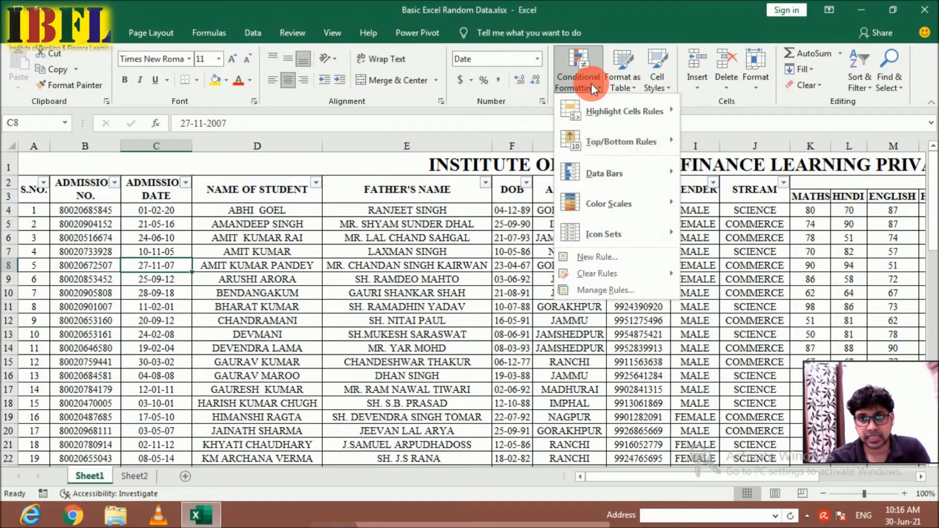
mouse_move(650, 110)
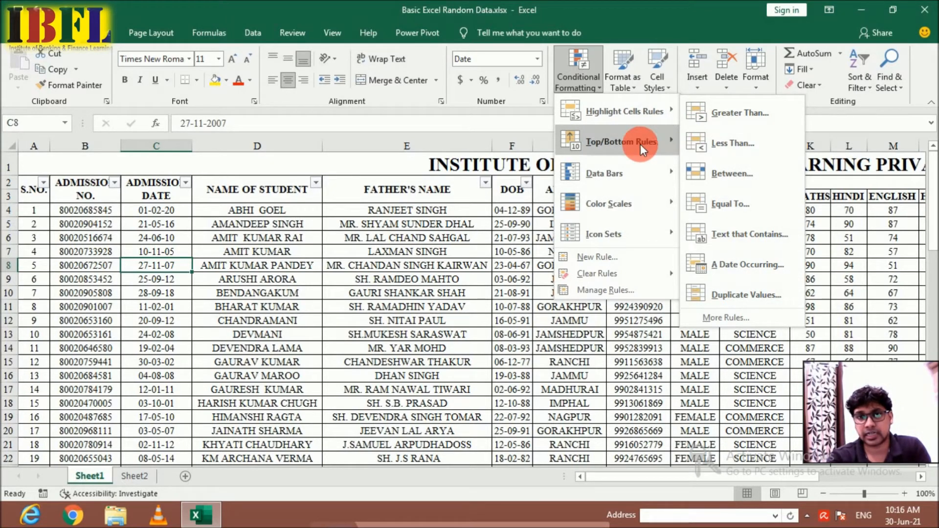
mouse_move(638, 144)
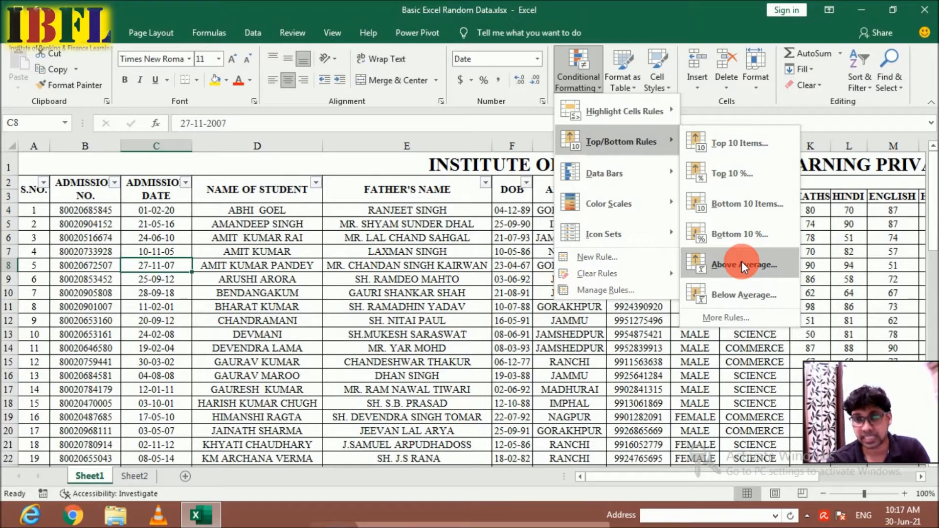
mouse_move(624, 171)
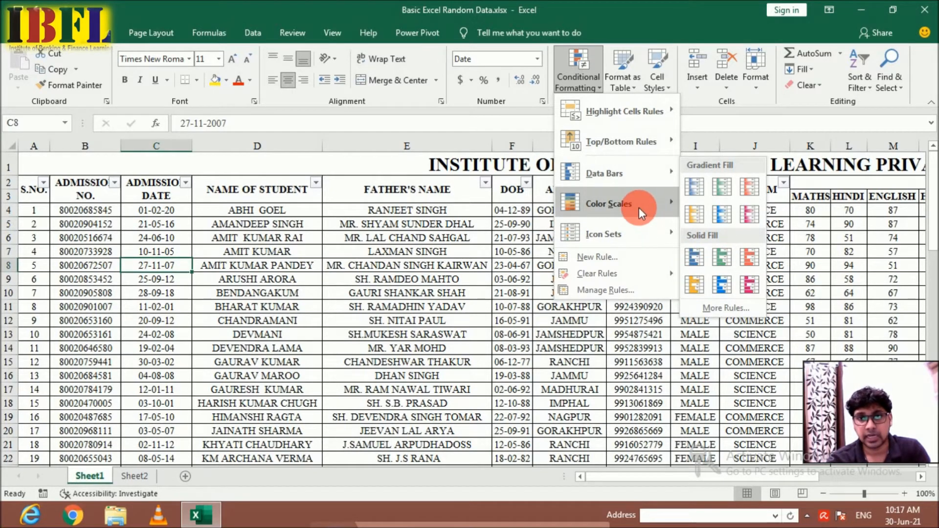
mouse_move(638, 207)
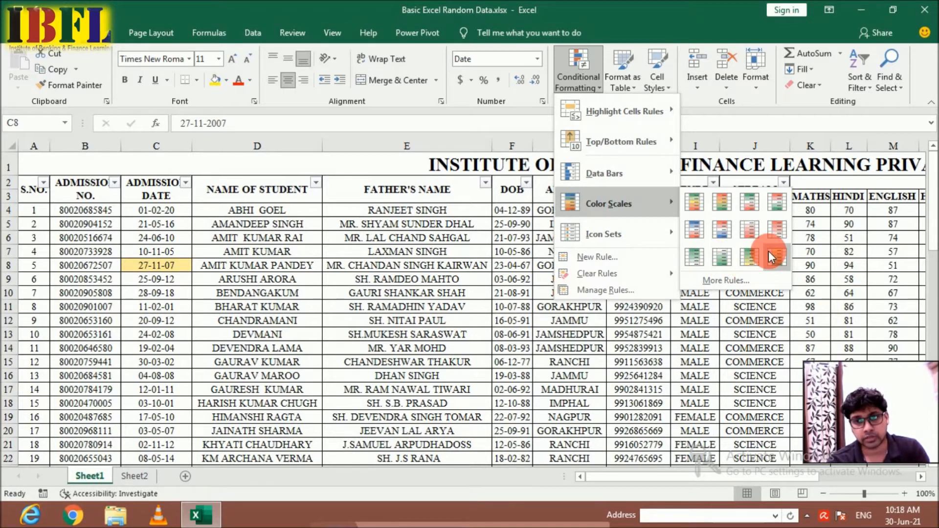
mouse_move(642, 228)
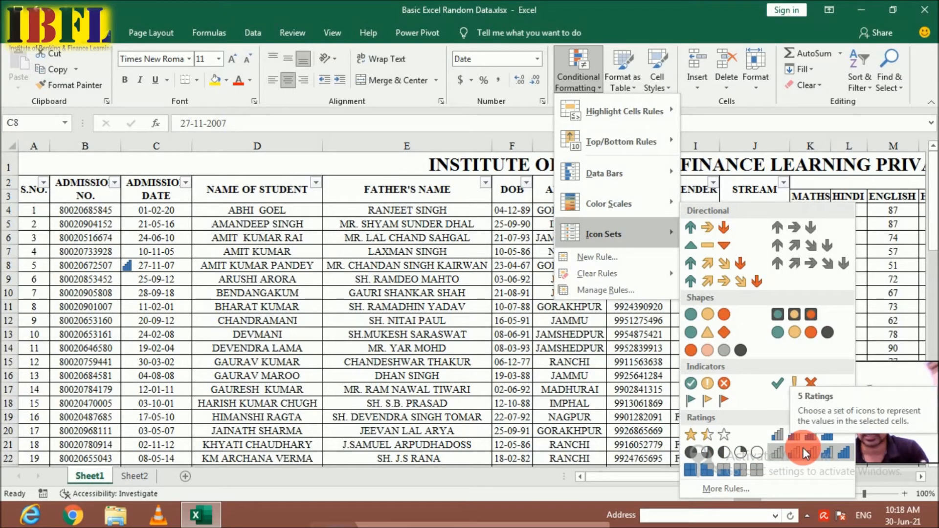
click(657, 353)
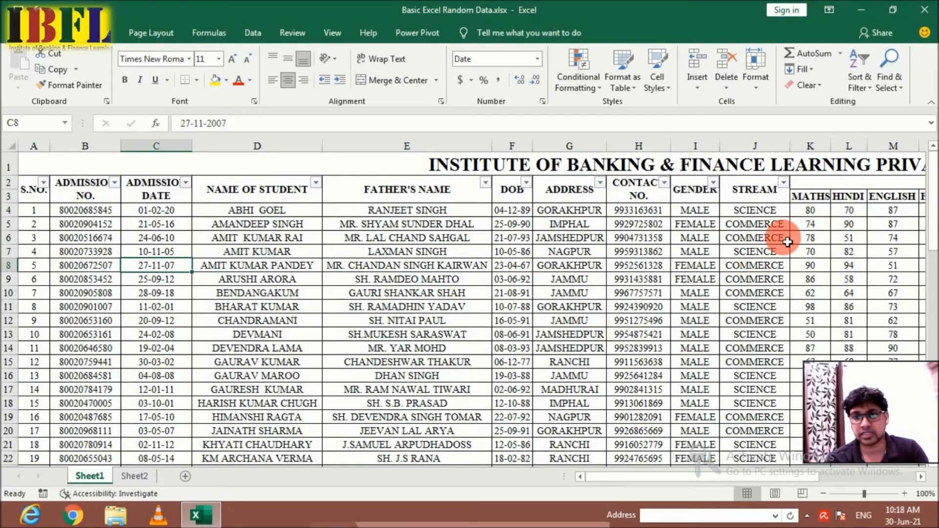
Examine the row 4 marks from Maths through the subject columns to the total out of 900 and percentage
click(810, 211)
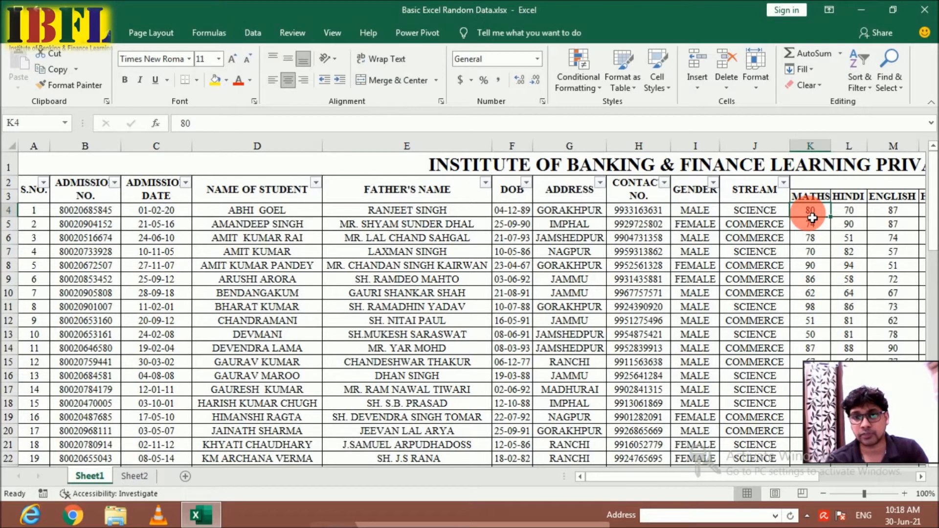
key(Right)
key(Right)
key(Right)
key(Right)
key(Right)
key(Right)
key(Right)
key(Right)
key(Right)
key(Right)
key(Right)
key(Right)
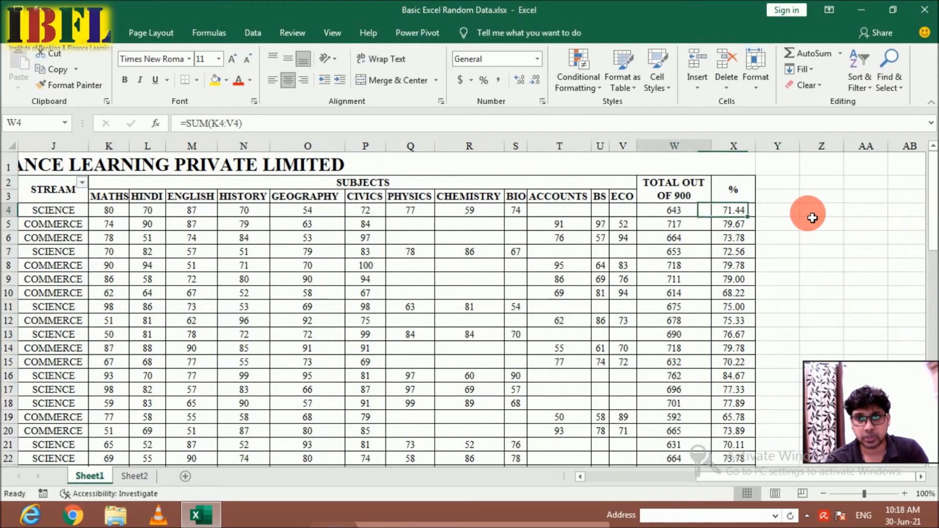
key(Left)
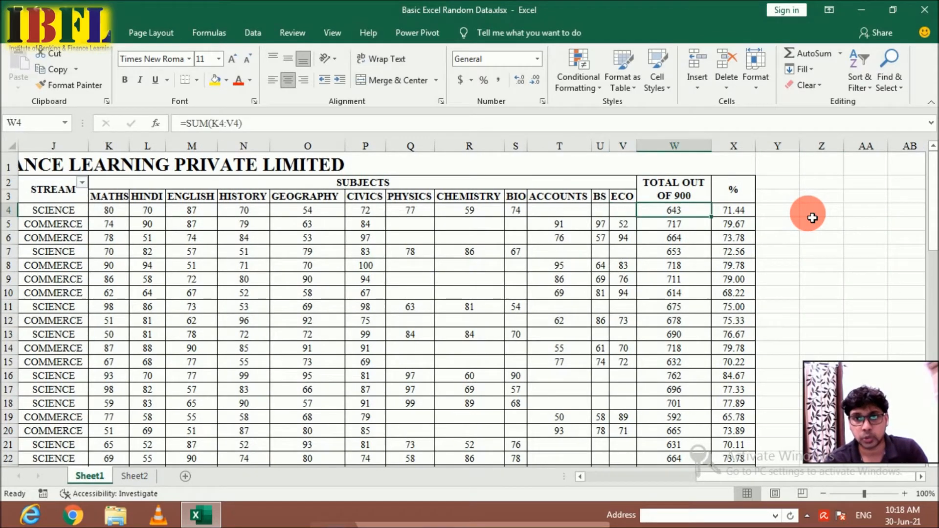
key(Left)
key(Left)
key(Left)
key(Left)
key(Left)
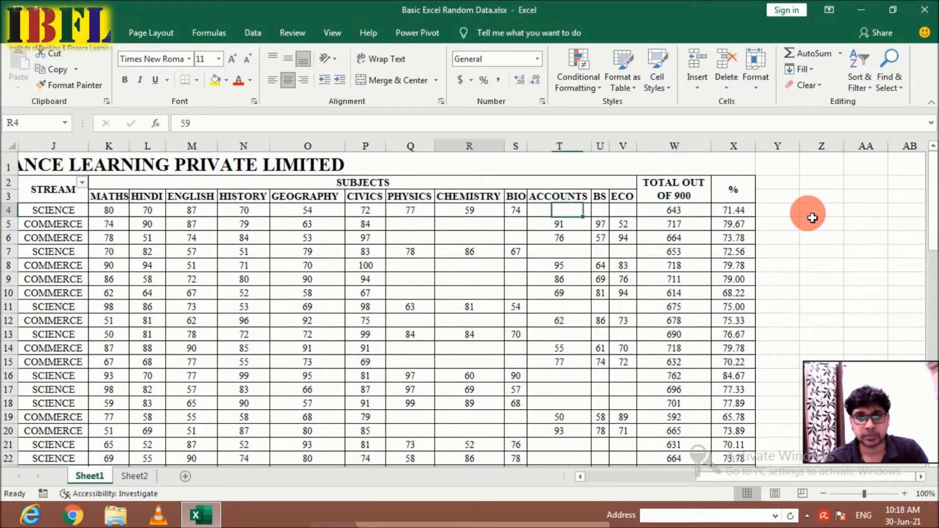
Freeze panes at cell E4 to keep the header rows and columns A to D in view
key(Home)
key(Right)
key(Right)
key(Right)
key(Right)
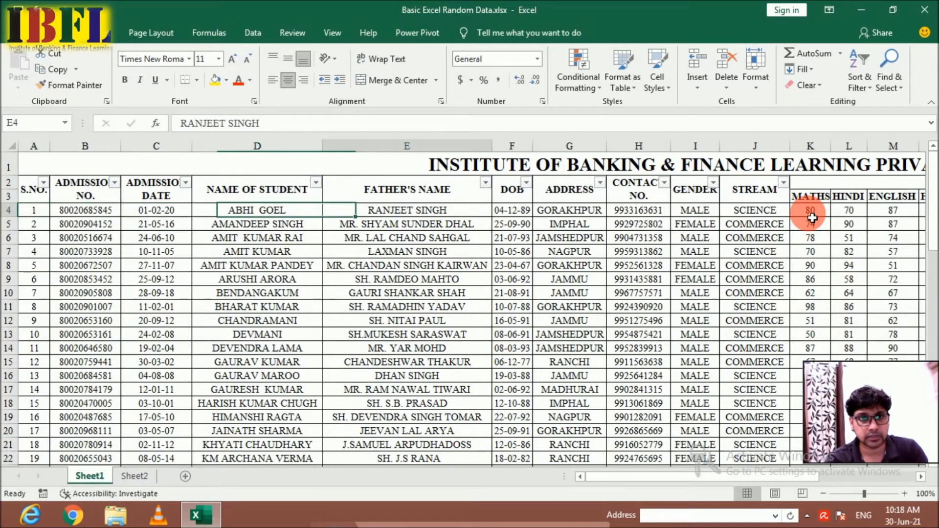
click(334, 34)
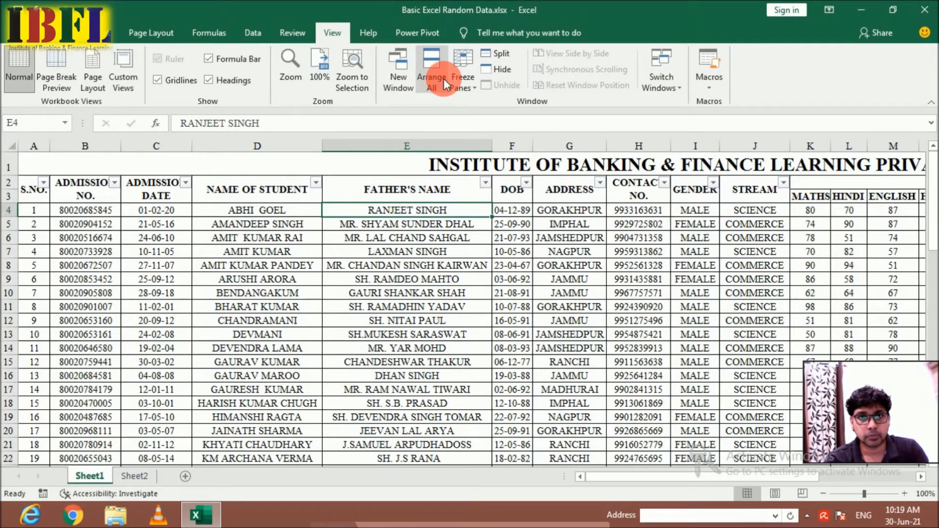
click(466, 84)
click(502, 117)
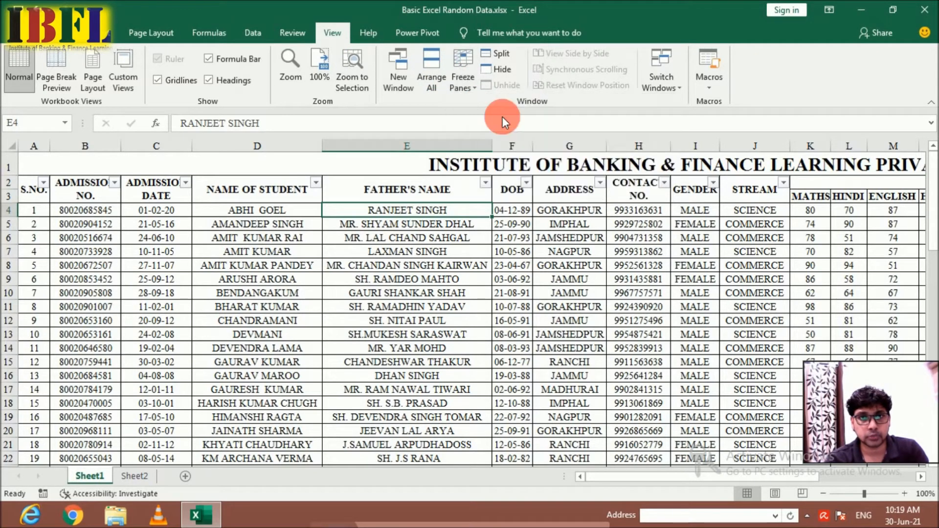
Check the frozen student columns and headers by going across row 4 past the percentage column
key(Right)
key(Right)
key(Right)
key(Right)
key(Right)
key(Right)
key(Right)
key(Right)
key(Right)
key(Right)
key(Right)
key(Right)
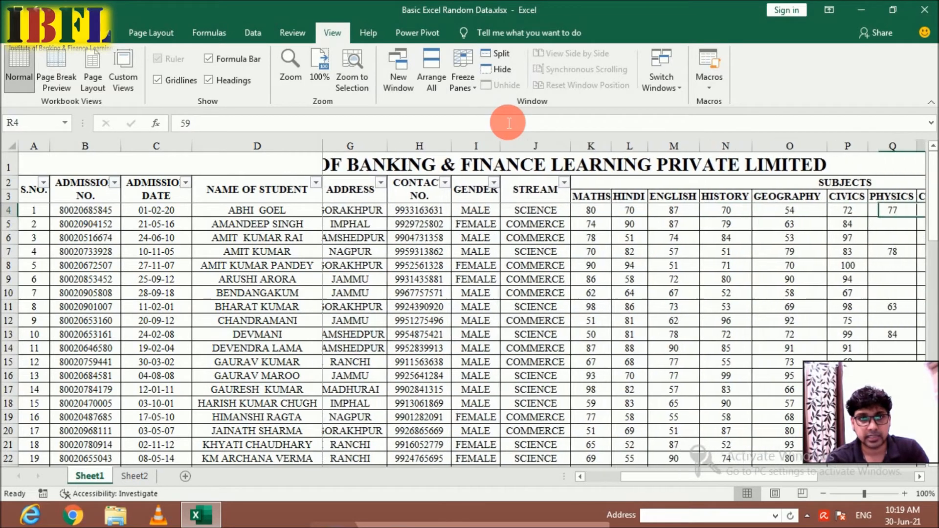
key(Right)
key(Right)
key(Right)
key(Right)
key(Right)
key(Right)
key(Right)
key(Right)
Apply a Greater Than 400 highlight rule to the totals in W4:W54 with Light Red Fill with Dark Red Text
key(Left)
key(Left)
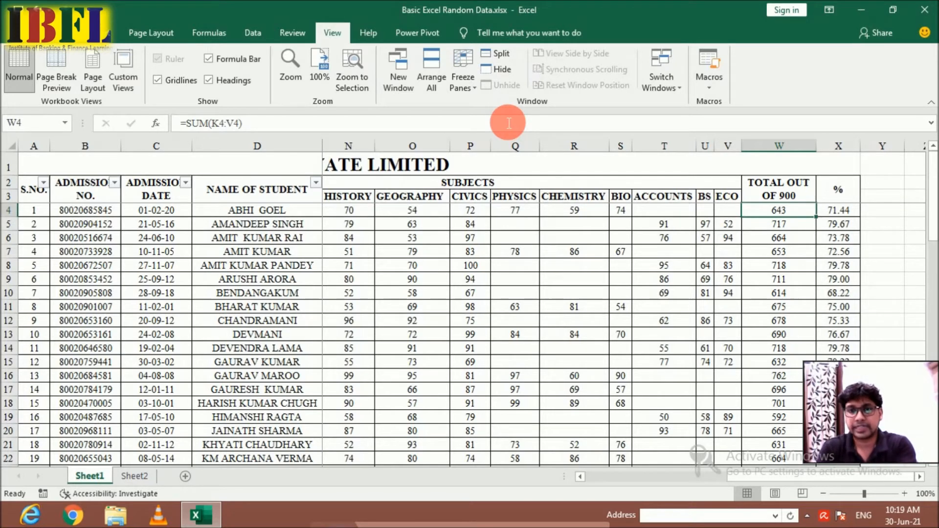
key(shift+Left)
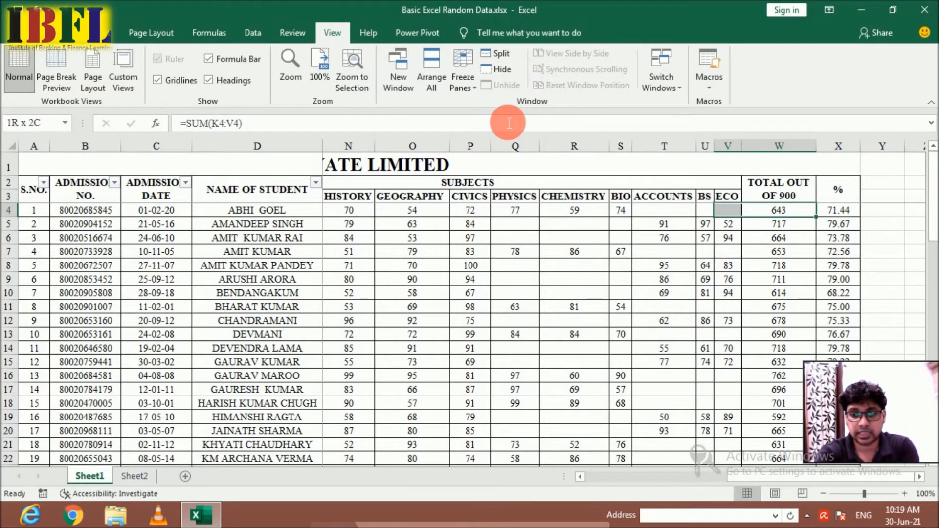
key(shift+Right)
key(ctrl+shift+Down)
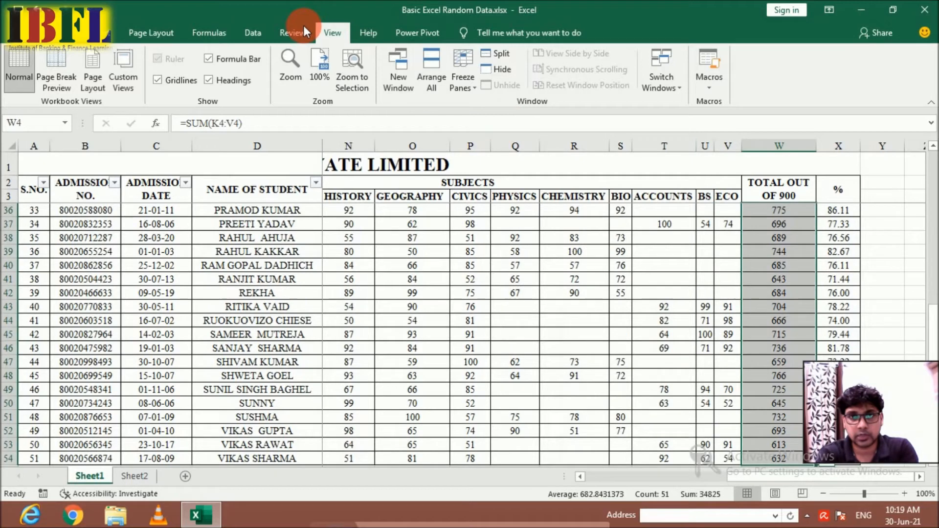
click(70, 33)
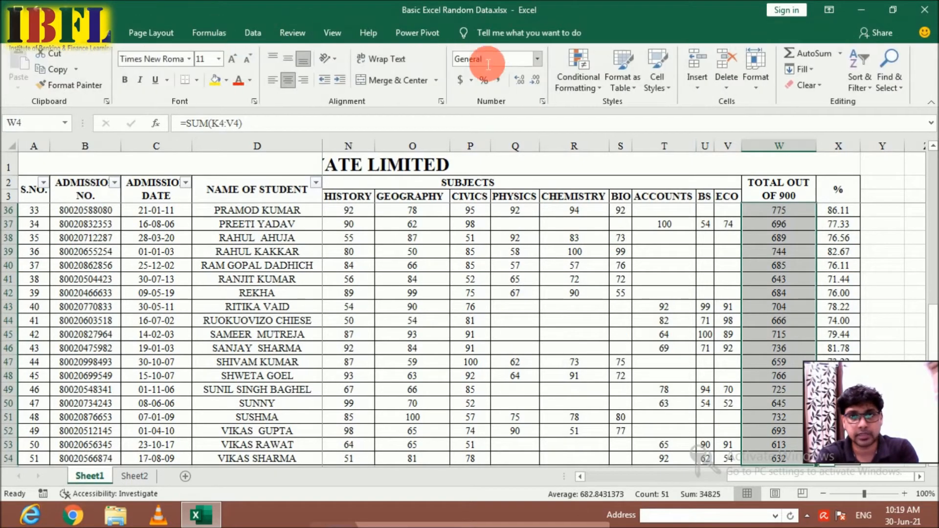
click(581, 90)
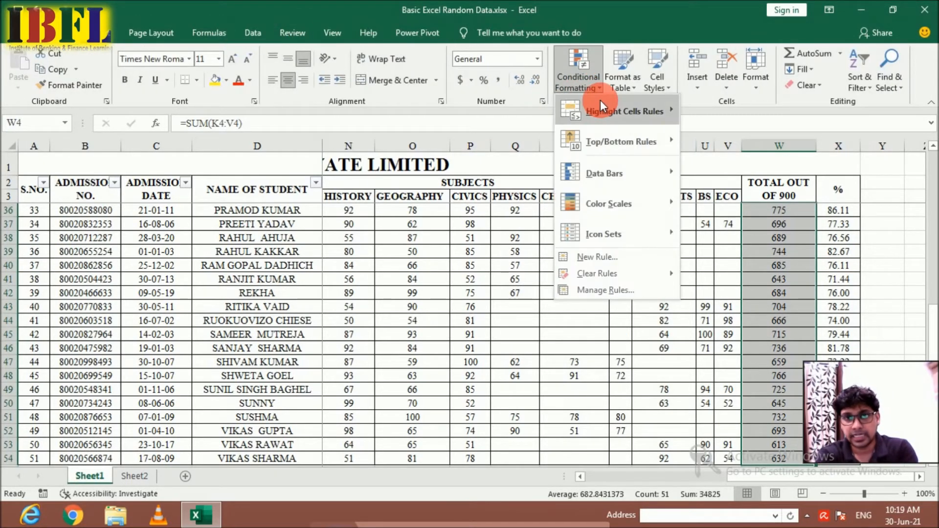
mouse_move(600, 101)
click(738, 109)
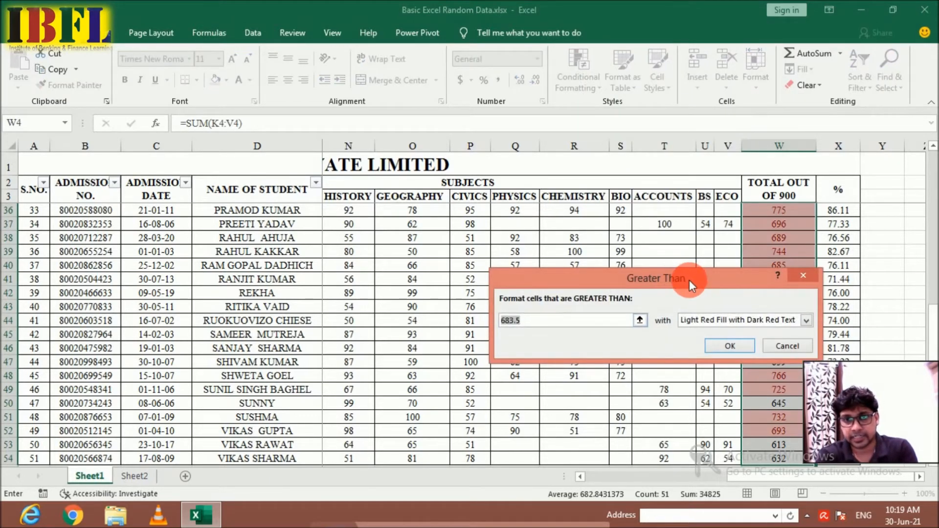
drag(688, 280, 436, 225)
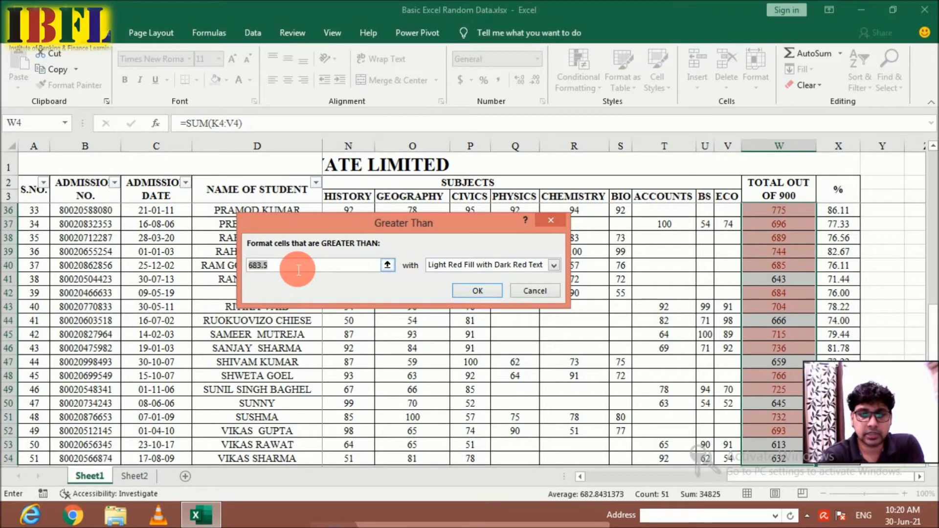
text(400)
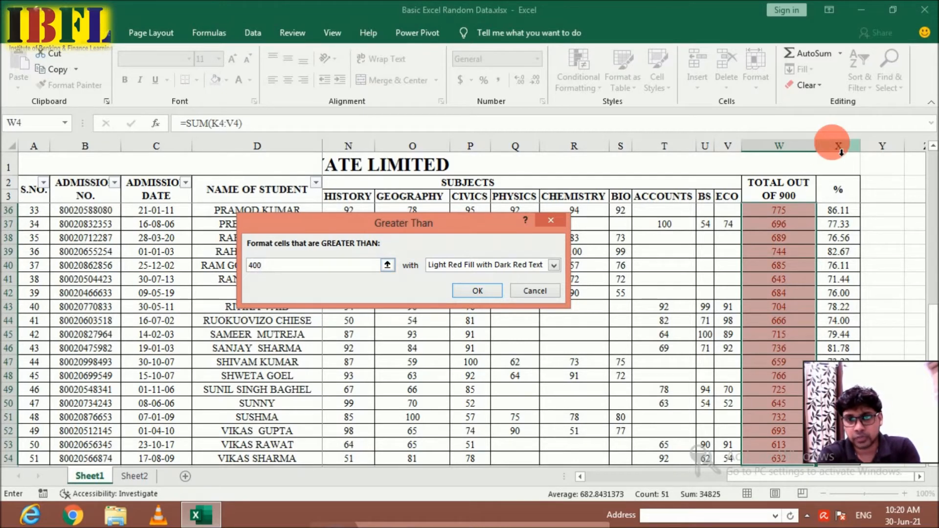
click(487, 296)
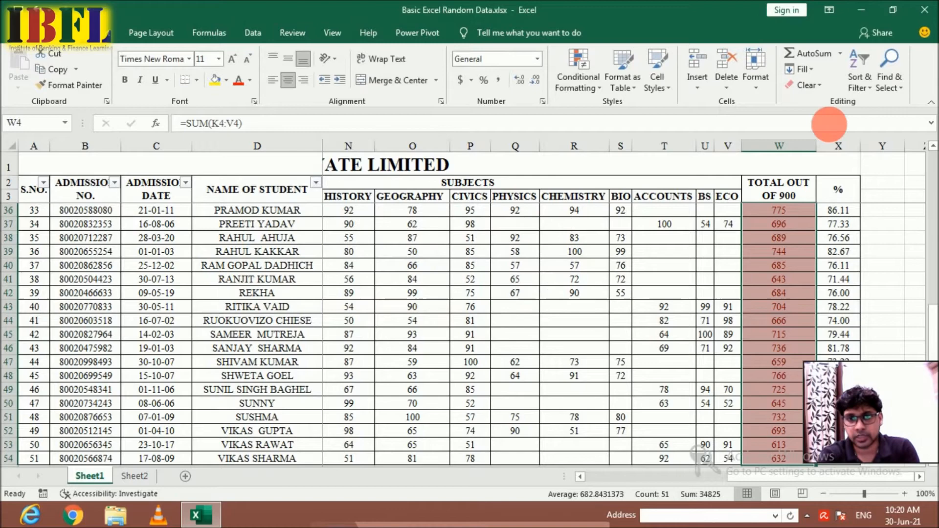
Clear the conditional formatting rules from the selected totals in W4:W54
drag(935, 323, 929, 152)
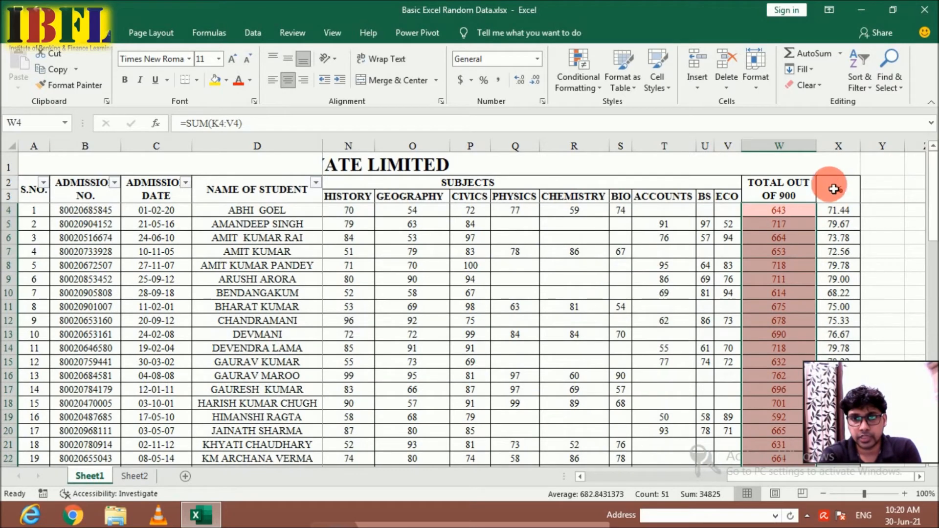
click(589, 78)
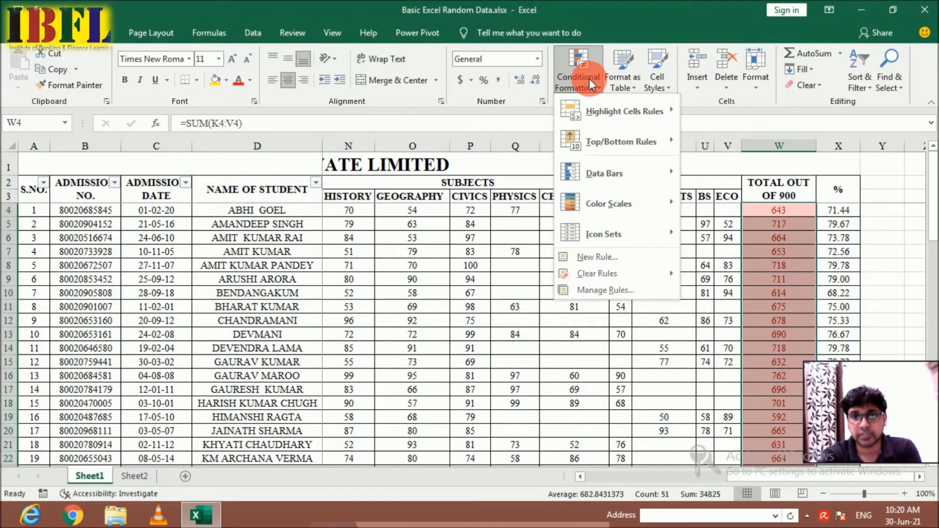
click(608, 270)
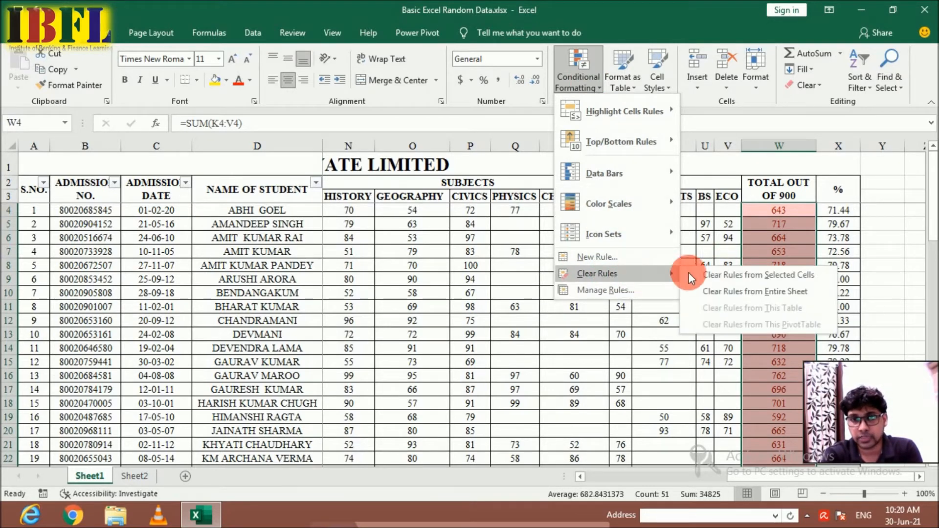
click(729, 273)
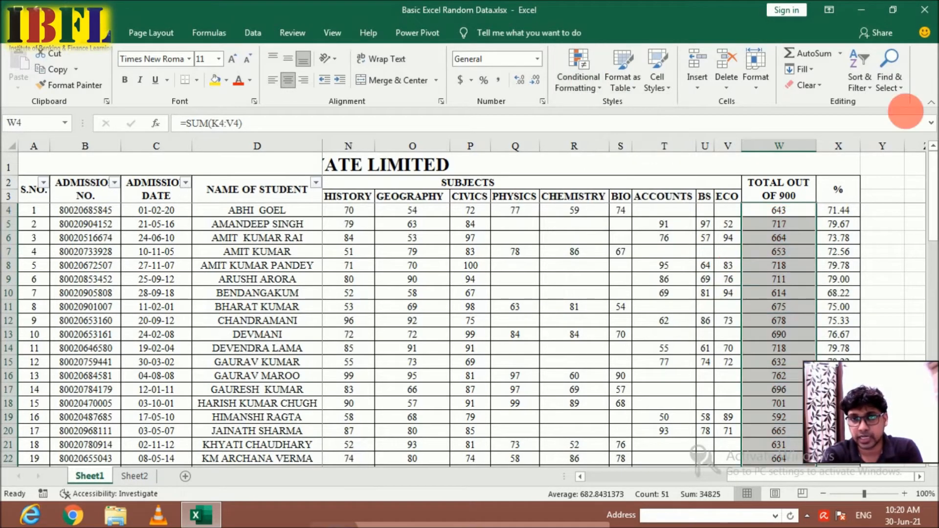
Start a Greater Than highlight rule for the selected totals with a threshold of 600
click(598, 87)
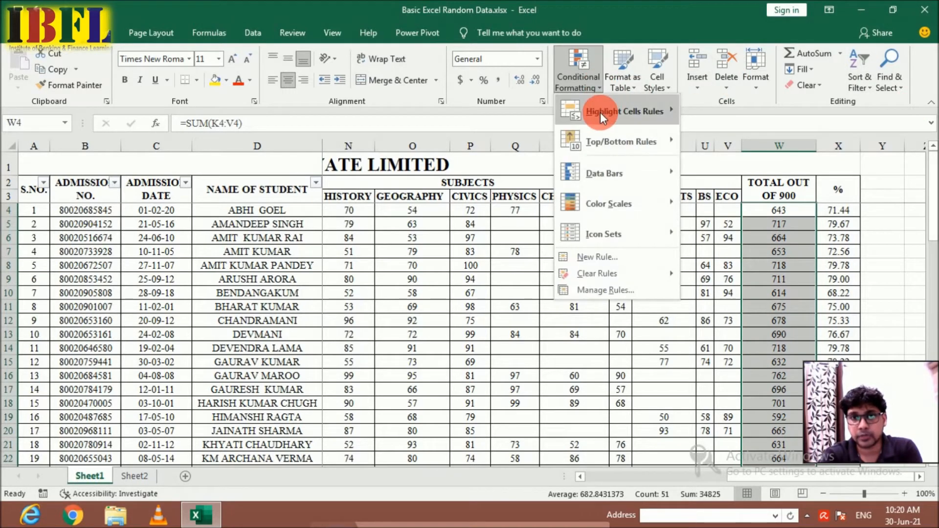
mouse_move(600, 113)
click(749, 112)
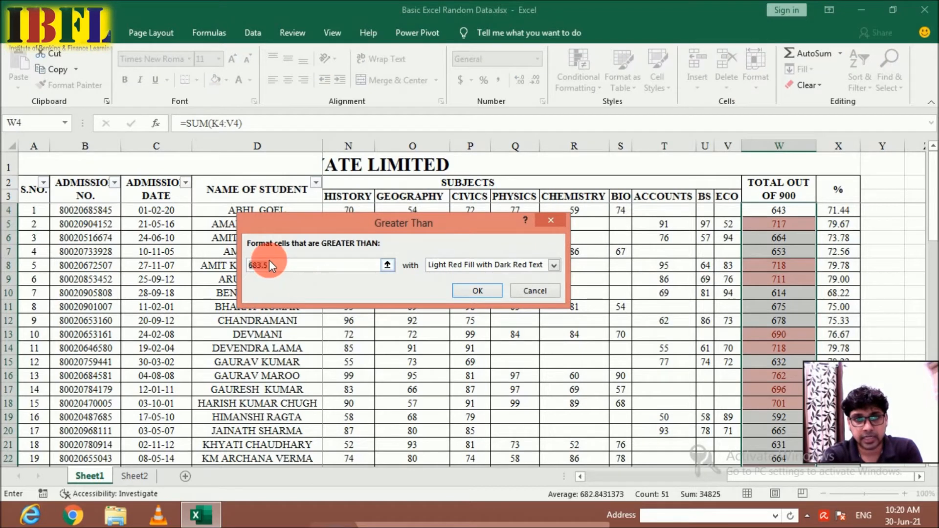
click(286, 273)
key(BackSpace)
key(BackSpace)
key(BackSpace)
key(BackSpace)
text(600)
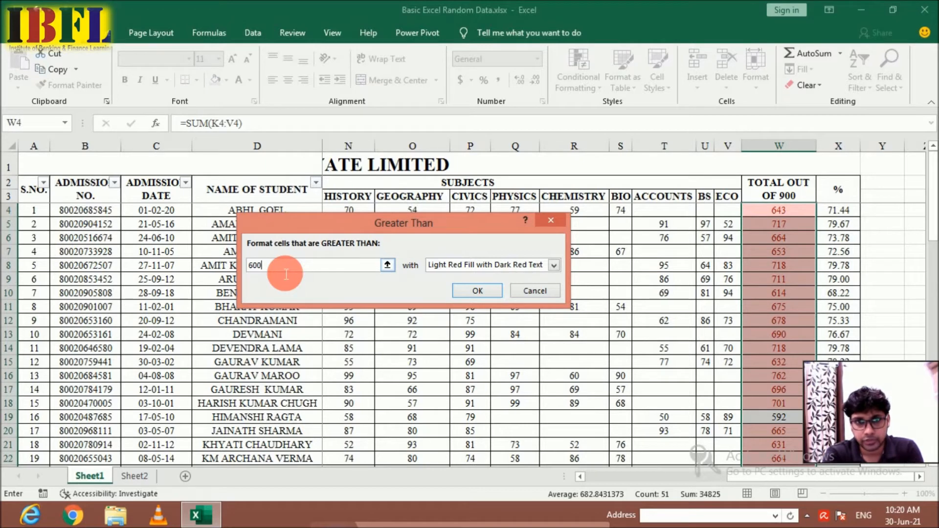
Replace the Greater Than threshold with 700 and apply Light Red Fill with Dark Red Text to the matching totals
click(390, 266)
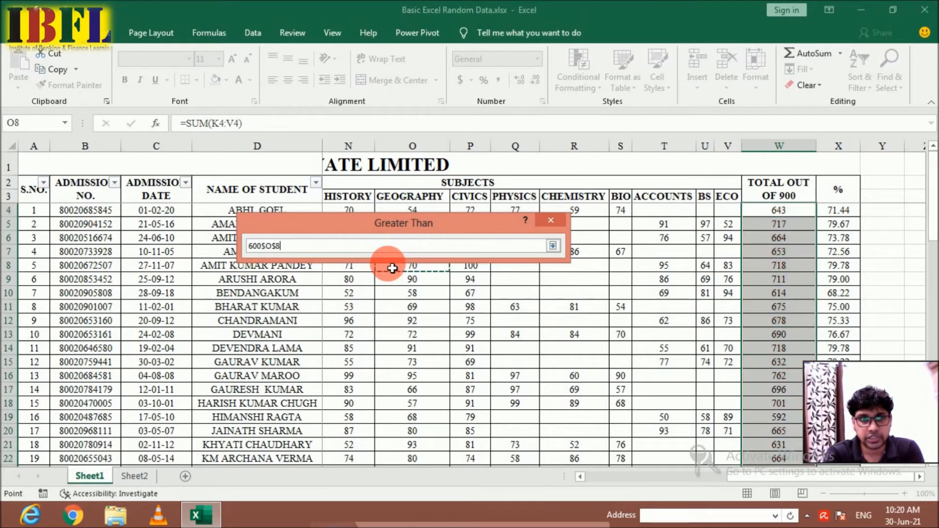
click(552, 245)
key(BackSpace)
key(BackSpace)
key(BackSpace)
key(BackSpace)
key(BackSpace)
key(BackSpace)
key(BackSpace)
text(700)
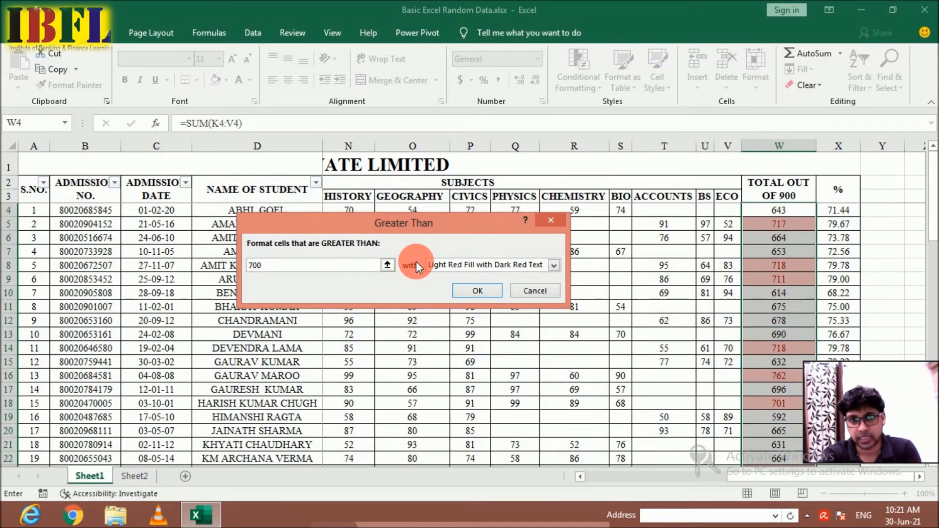
click(471, 294)
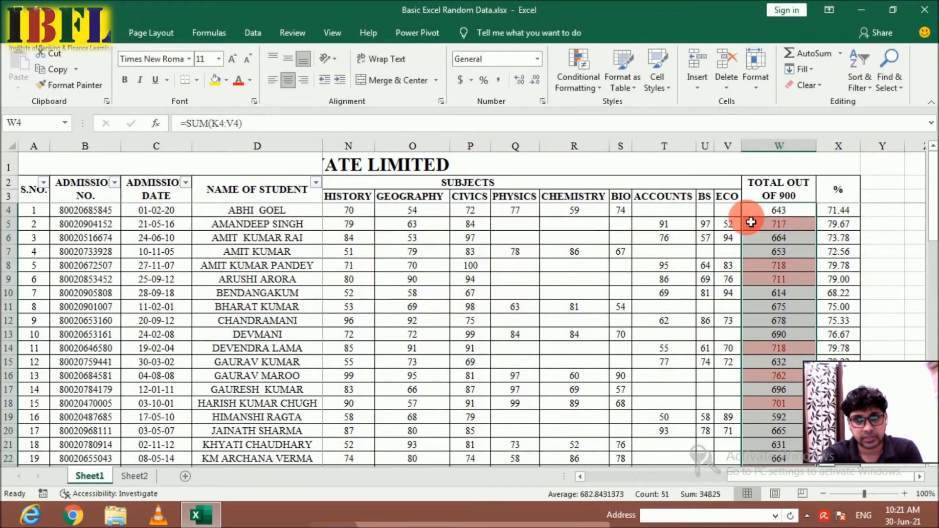
Examine which totals are highlighted in column W, going from row 5 down to the last student in row 54
click(786, 229)
key(Down)
key(Down)
key(Down)
key(Down)
key(Down)
key(Down)
key(Down)
key(Down)
key(Down)
key(Down)
key(Down)
key(Down)
key(Down)
key(Down)
key(Down)
key(Down)
key(Down)
key(Down)
key(Down)
key(Down)
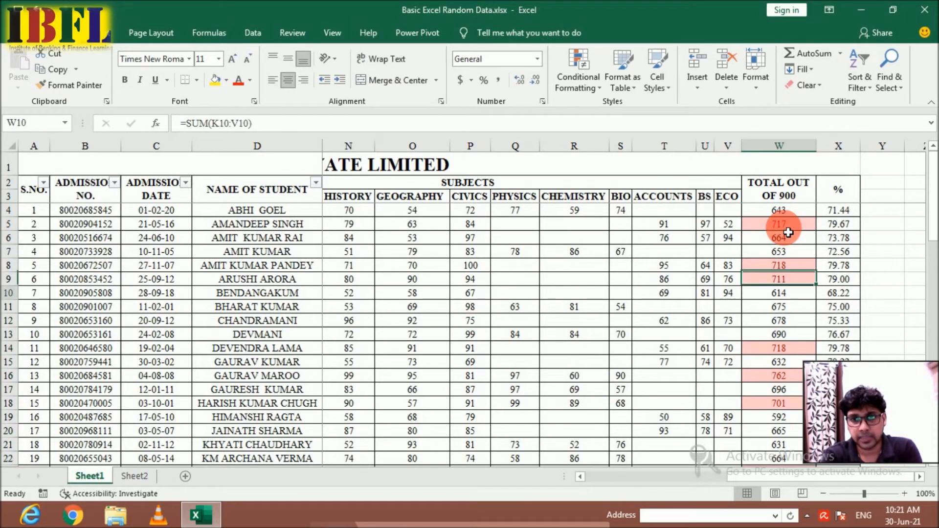
key(Down)
key(Down)
key(Down)
key(Down)
key(Down)
key(Down)
key(Down)
key(Down)
key(Down)
key(Down)
key(Down)
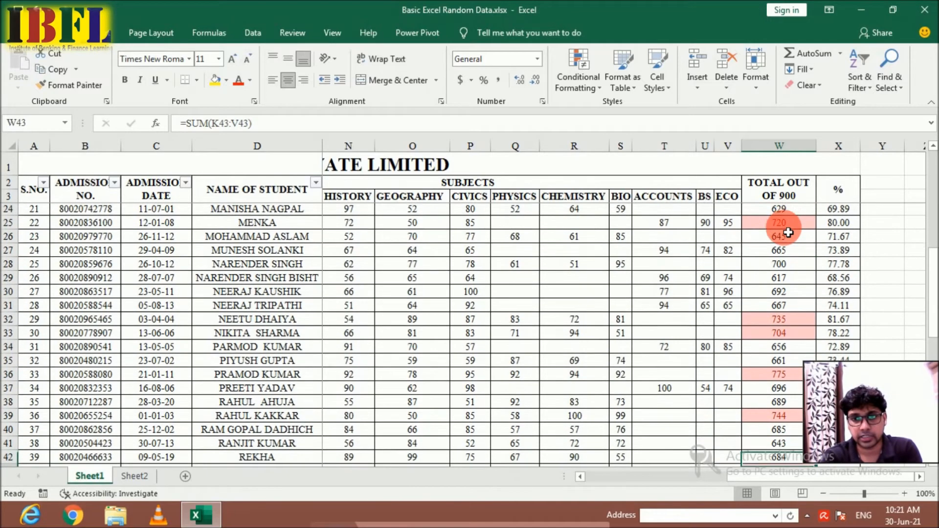
key(Down)
key(Down)
key(Down)
key(Down)
key(Down)
key(Down)
key(Down)
key(Down)
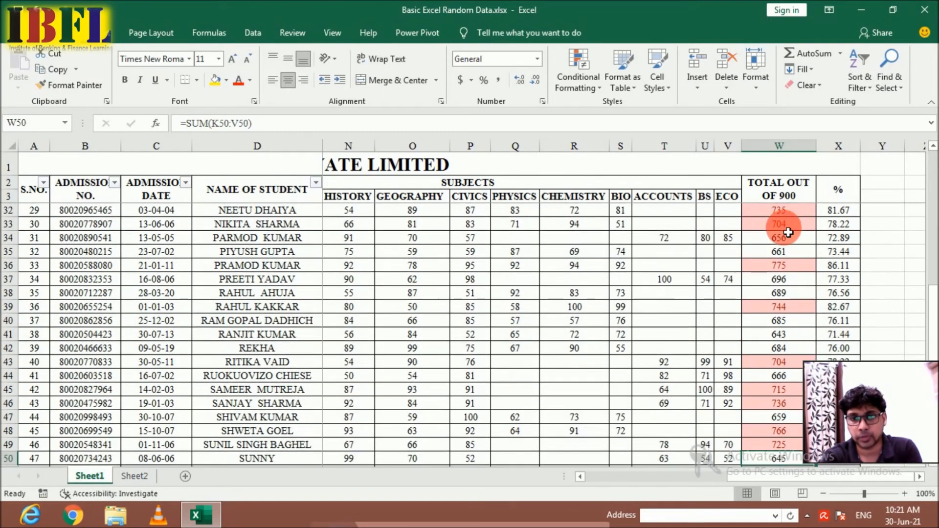
scroll(788, 231, down, 1)
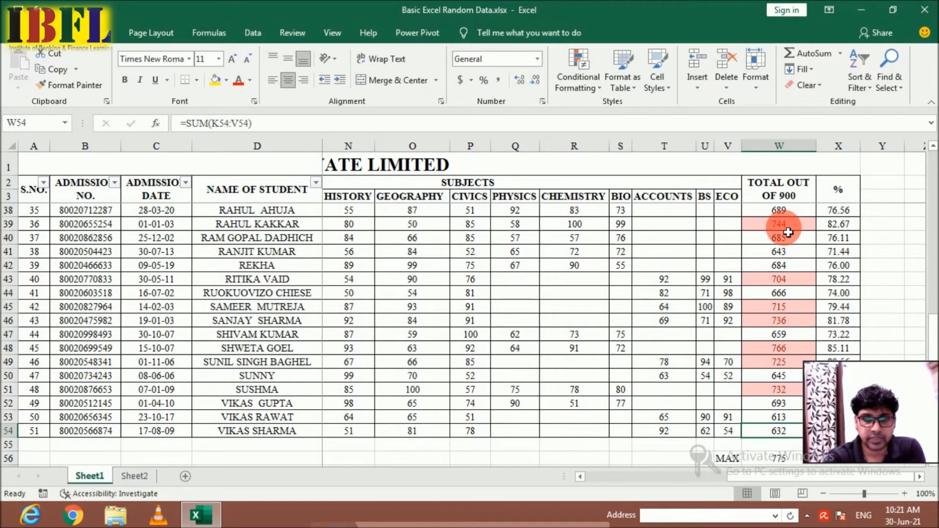
Select all totals from W54 up to W4 and clear the conditional formatting rules from those cells
key(ctrl+shift+Up)
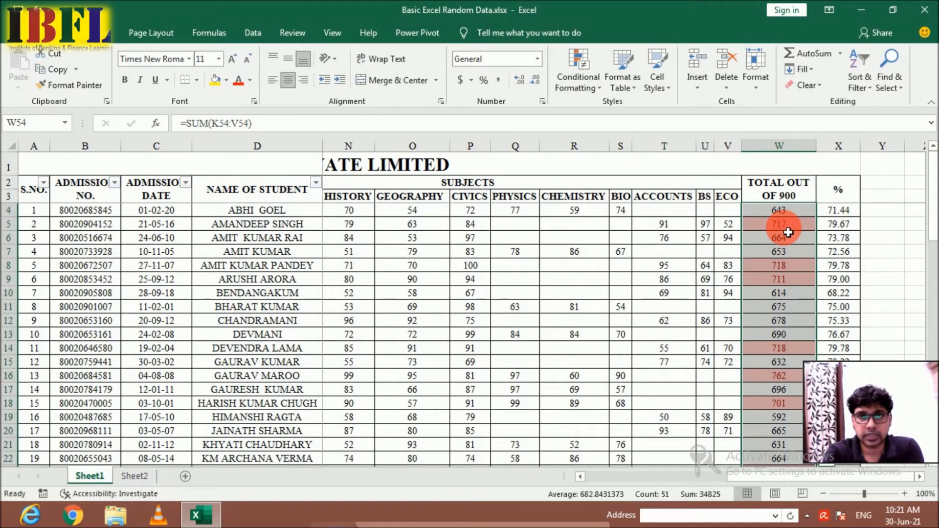
click(578, 87)
mouse_move(617, 274)
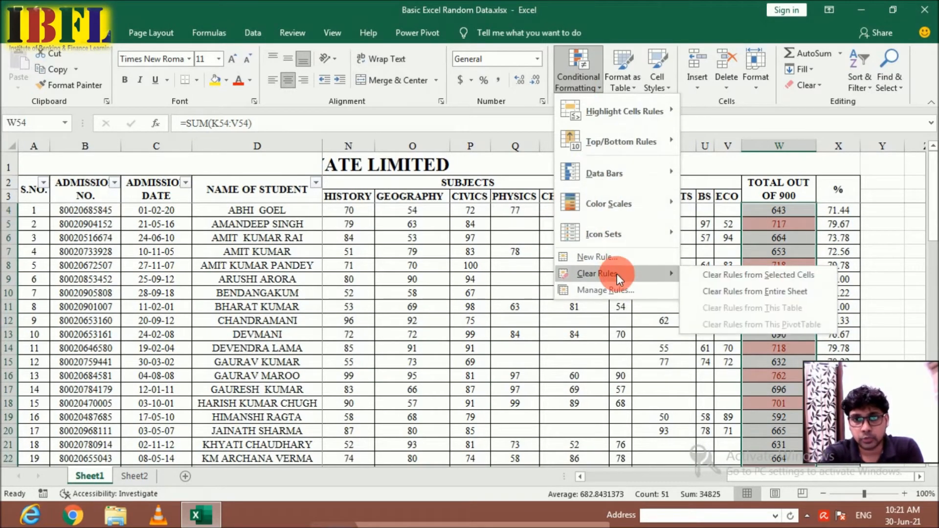
click(705, 272)
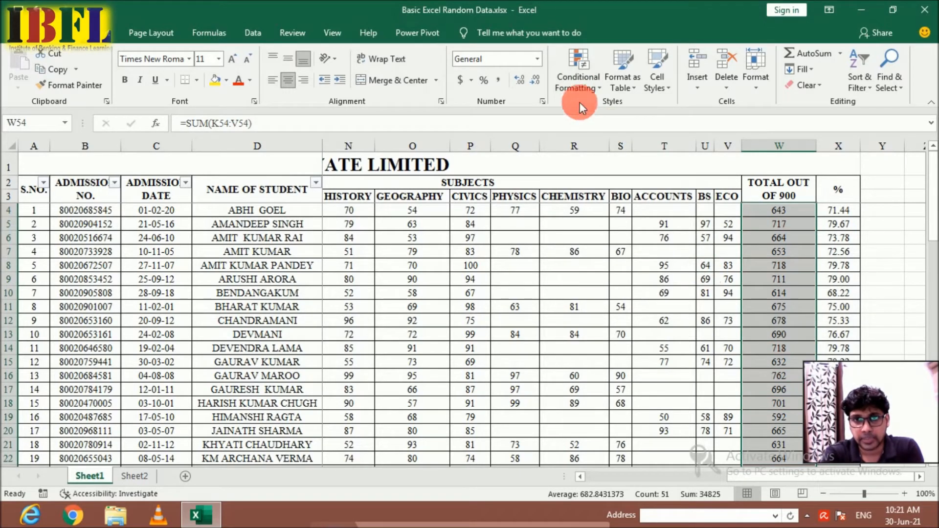
Start a new formatting rule for the selected totals that formats only cells whose value is greater than 700
click(588, 86)
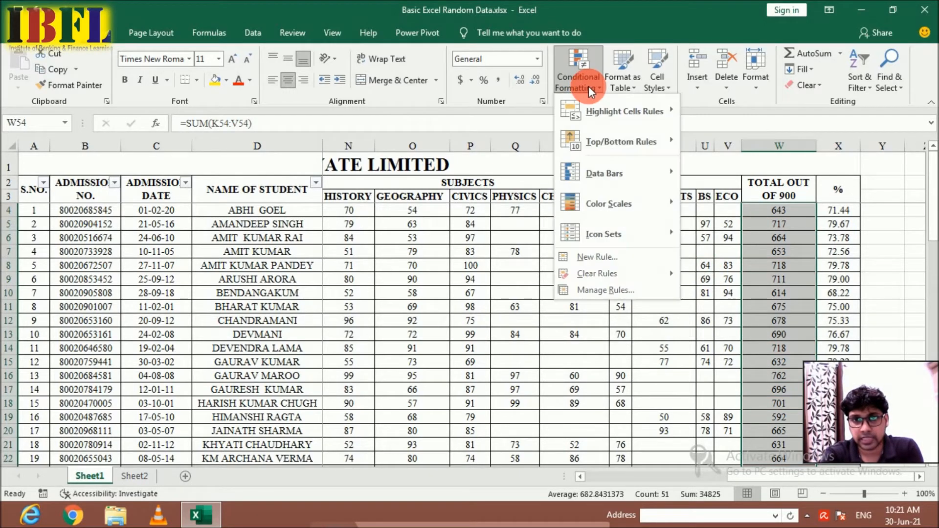
click(606, 257)
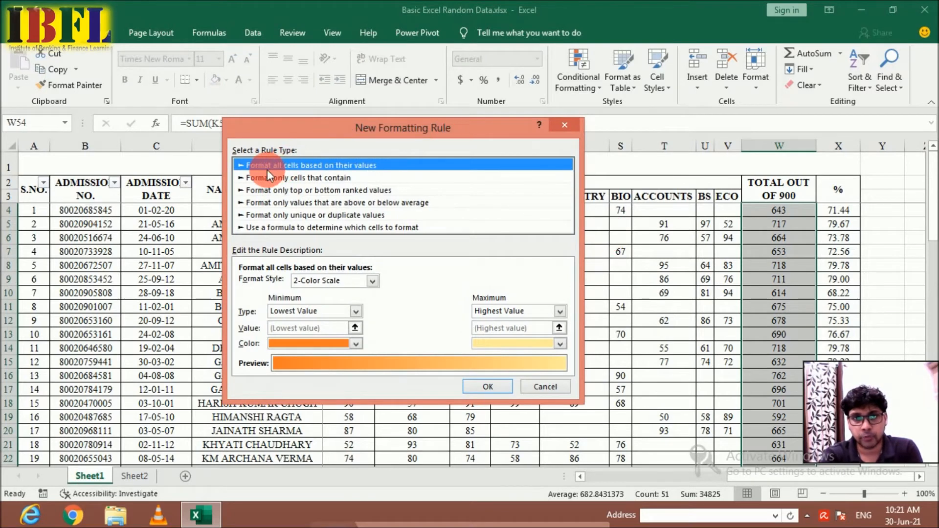
click(351, 179)
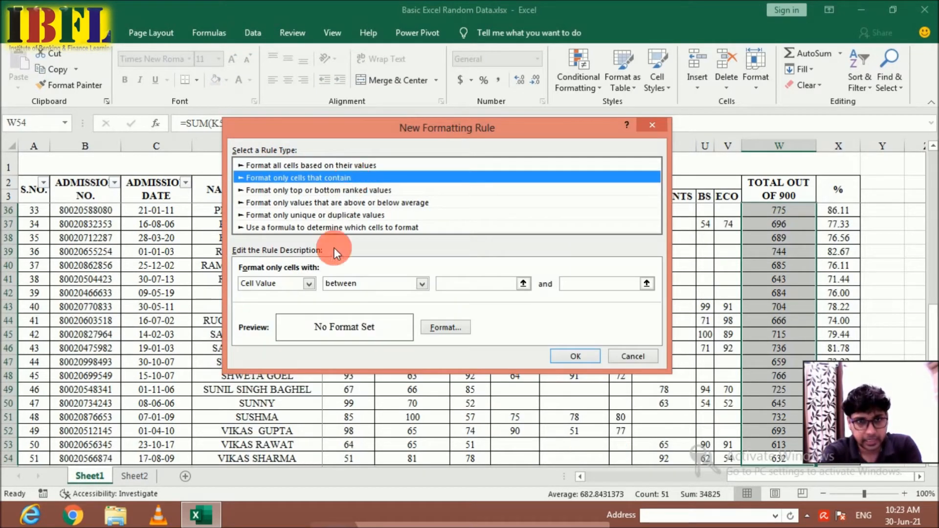
click(310, 283)
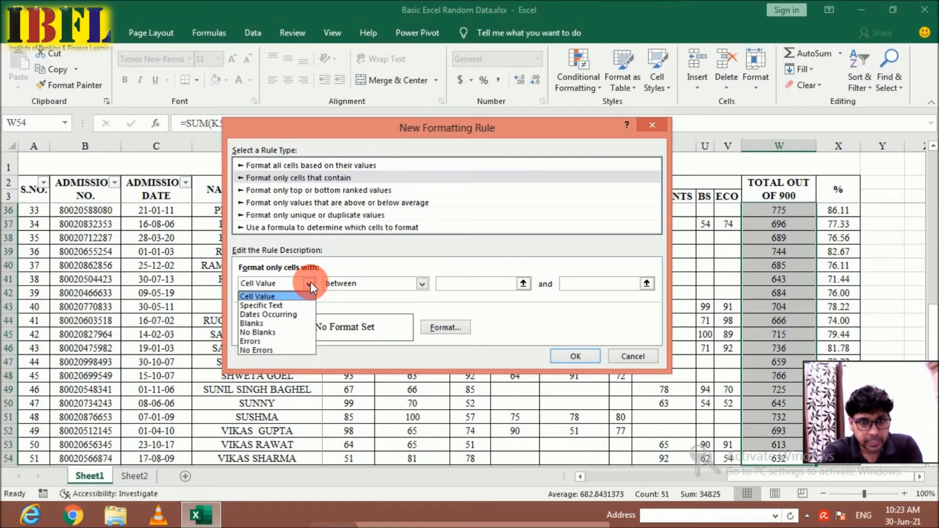
click(295, 296)
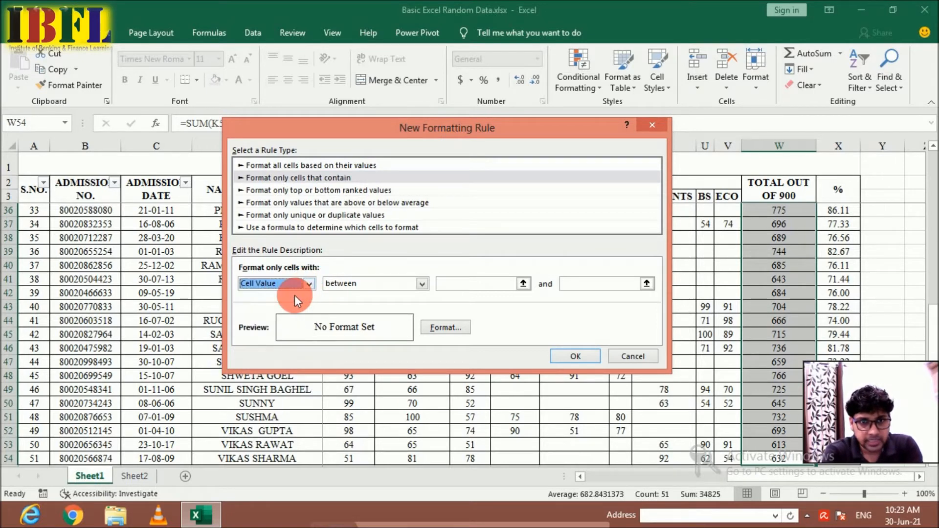
click(422, 283)
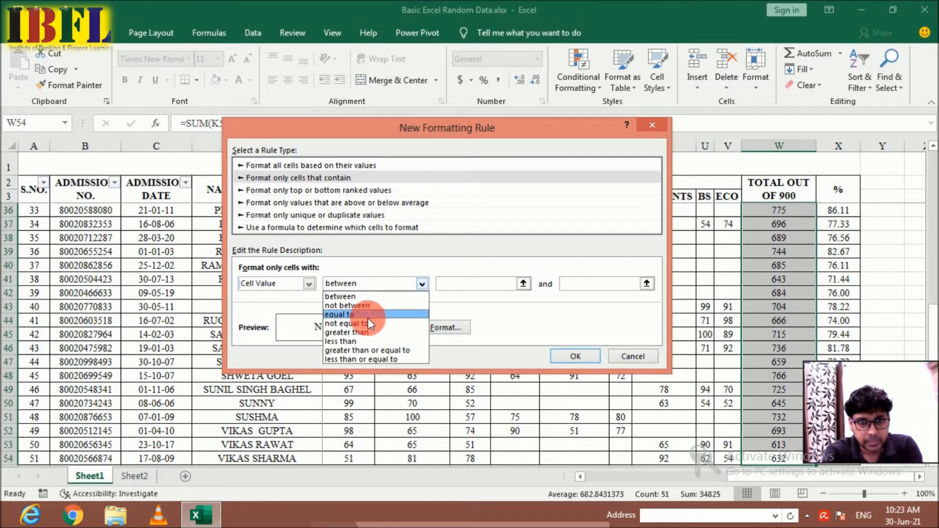
click(359, 330)
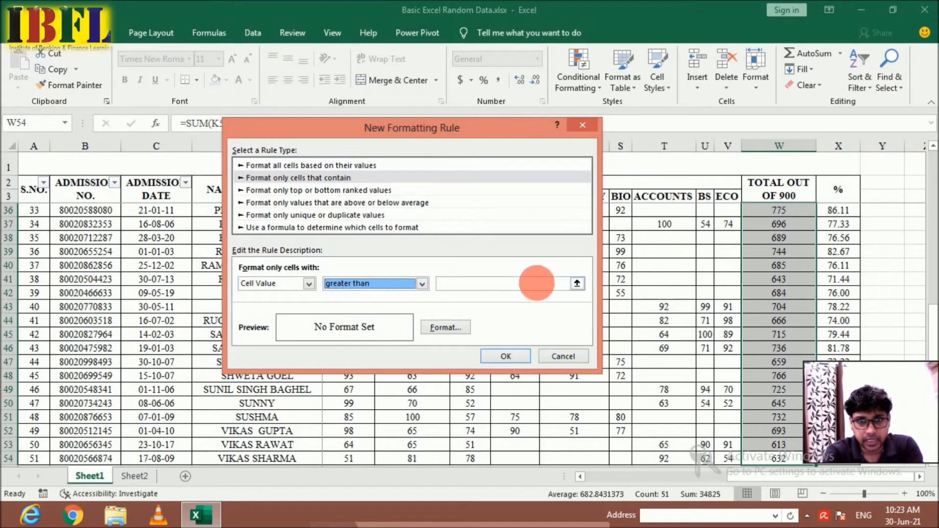
click(576, 284)
text(700)
click(585, 150)
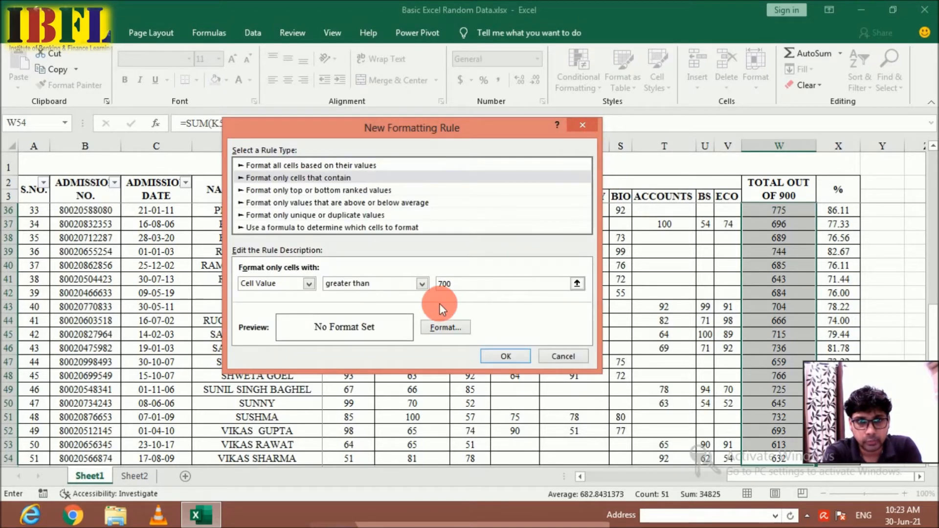
Give the new rule a gold background fill and apply it to the selected totals
click(438, 325)
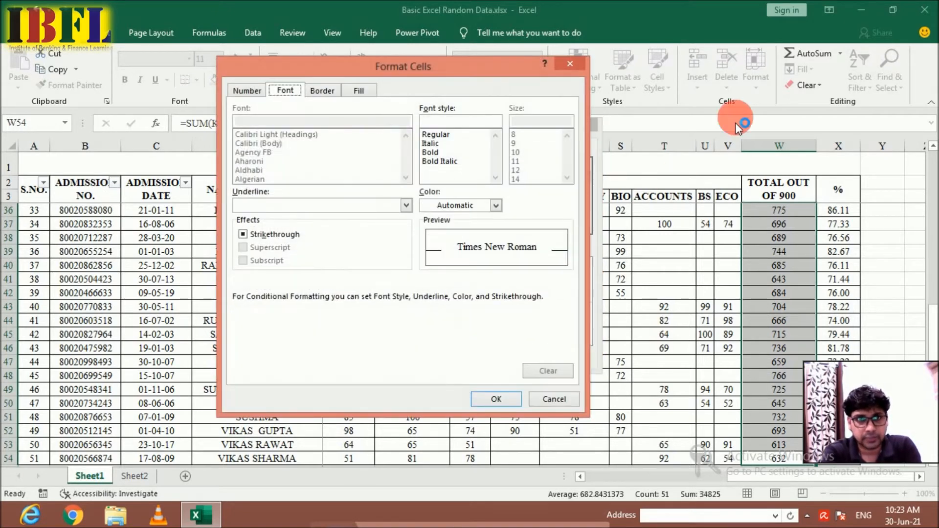
click(360, 91)
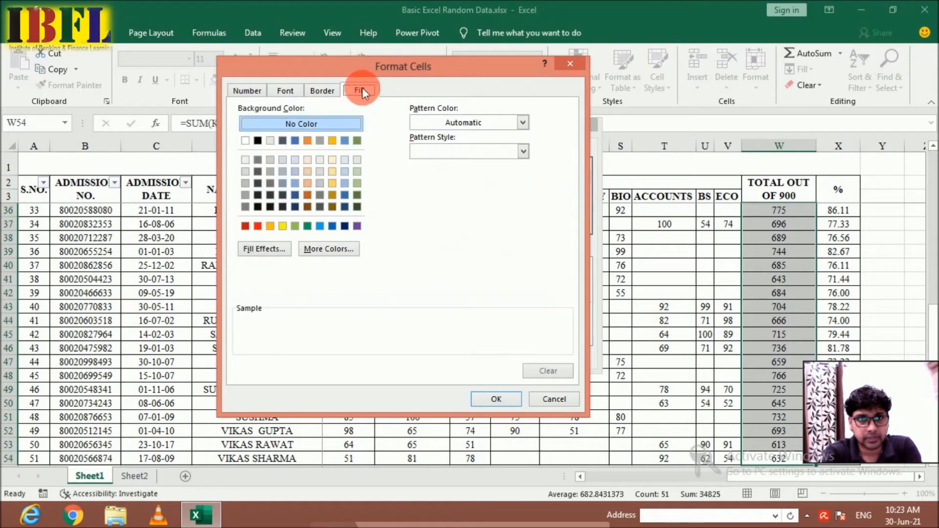
click(333, 141)
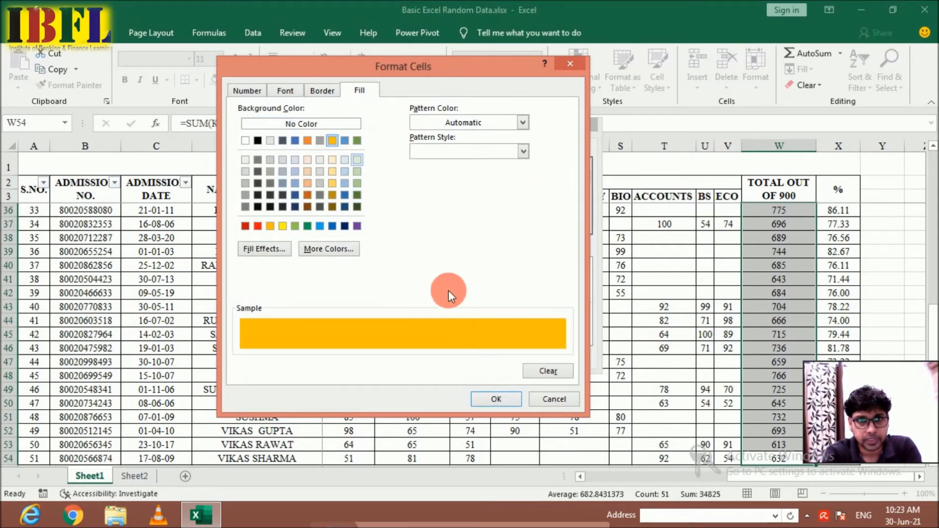
click(486, 399)
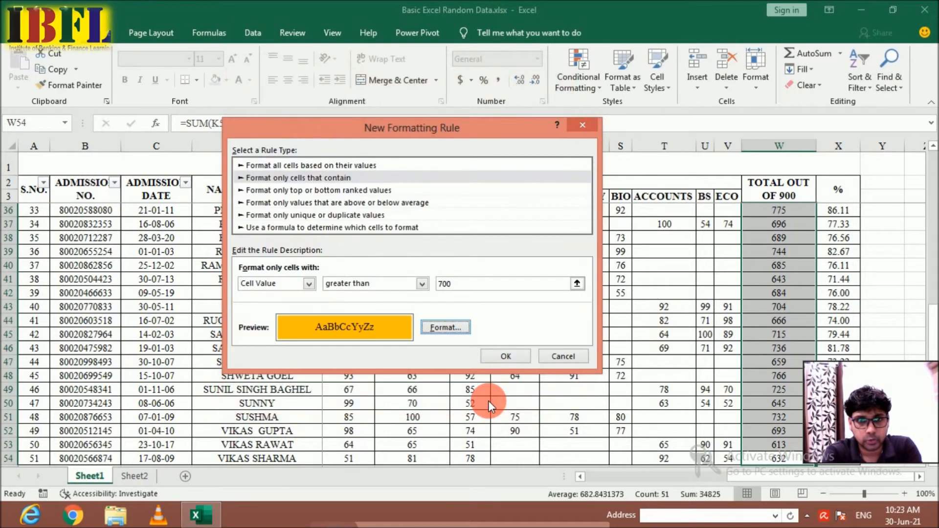
click(510, 353)
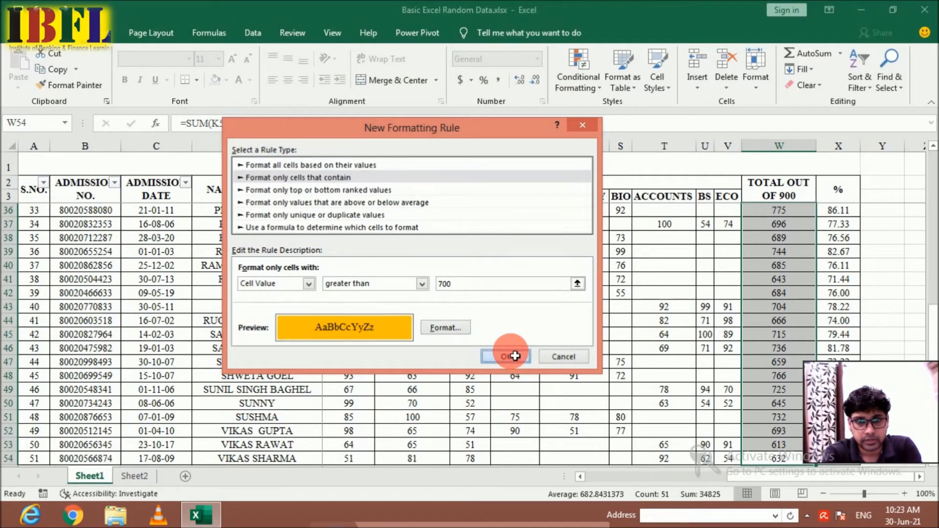
Examine which totals in column W are highlighted, going from row 41 up to the first student
click(792, 282)
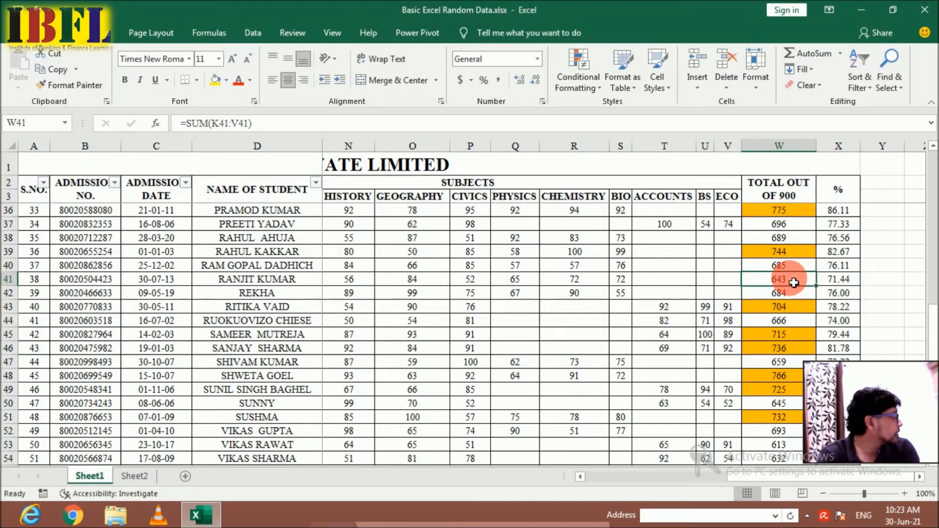
key(Up)
key(Up)
key(Up)
key(Up)
key(Up)
key(Up)
key(Up)
key(Up)
key(Up)
key(Up)
key(Up)
key(Up)
key(Up)
key(Up)
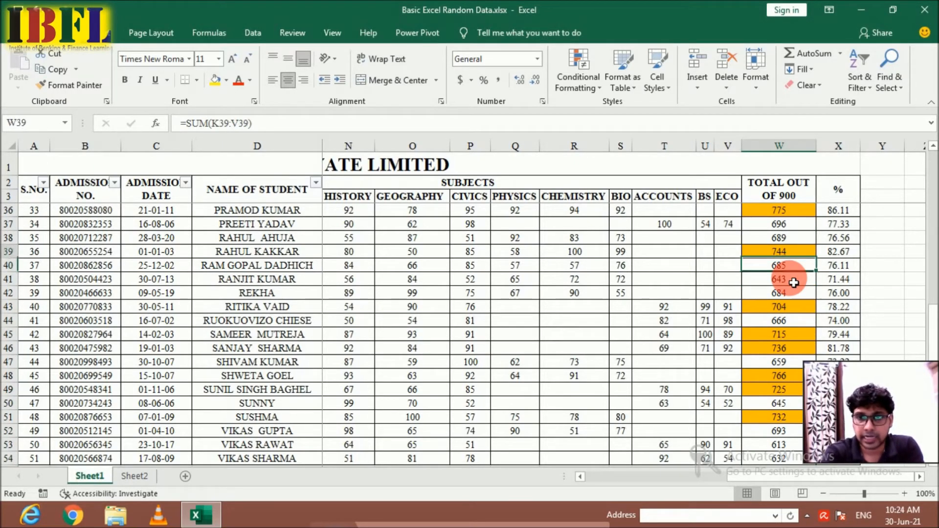
key(Up)
key(Up)
key(Up)
key(Up)
key(Up)
key(Up)
key(Up)
key(Up)
key(Up)
key(Up)
key(Up)
key(Up)
key(Up)
key(Up)
key(Up)
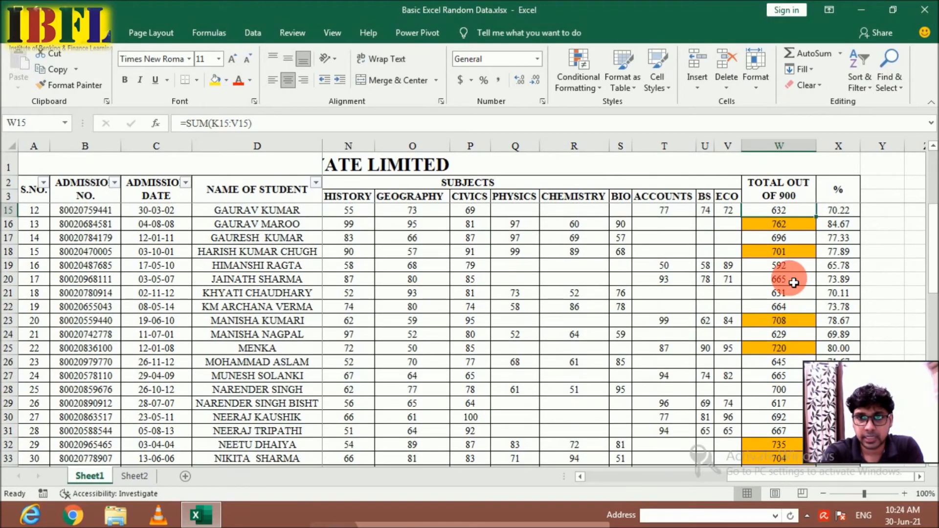
key(Up)
key(Up)
key(Up)
key(Up)
key(Up)
key(Up)
key(Up)
key(Up)
key(Up)
key(Up)
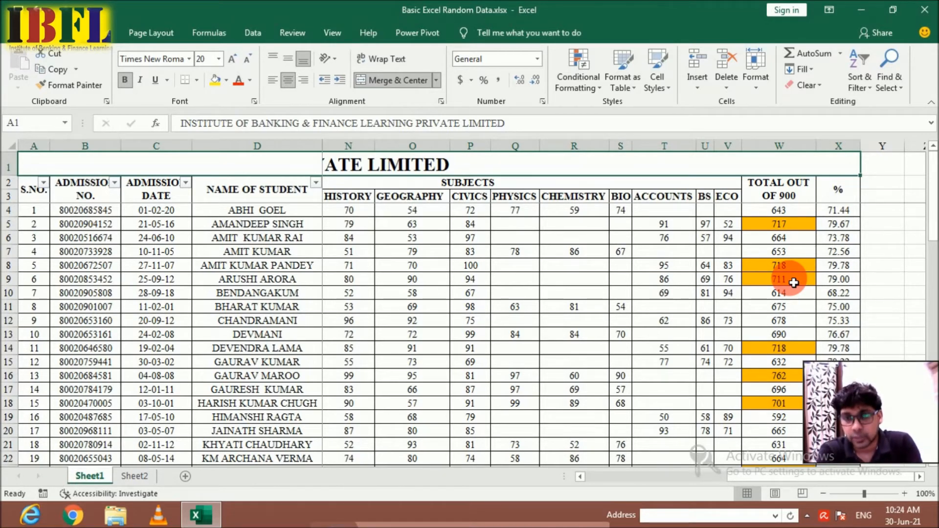
Select all totals from W4 down to W54 and clear the conditional formatting rules from the selected cells
click(581, 87)
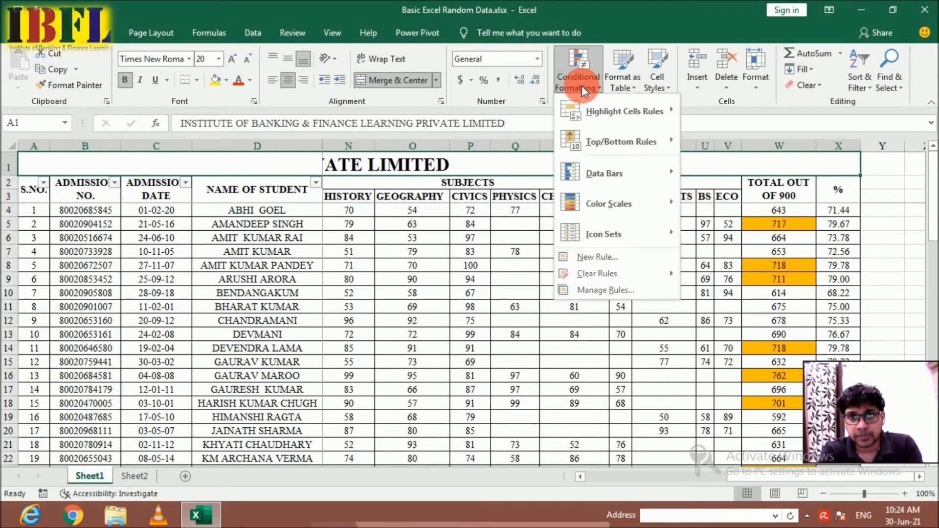
mouse_move(605, 114)
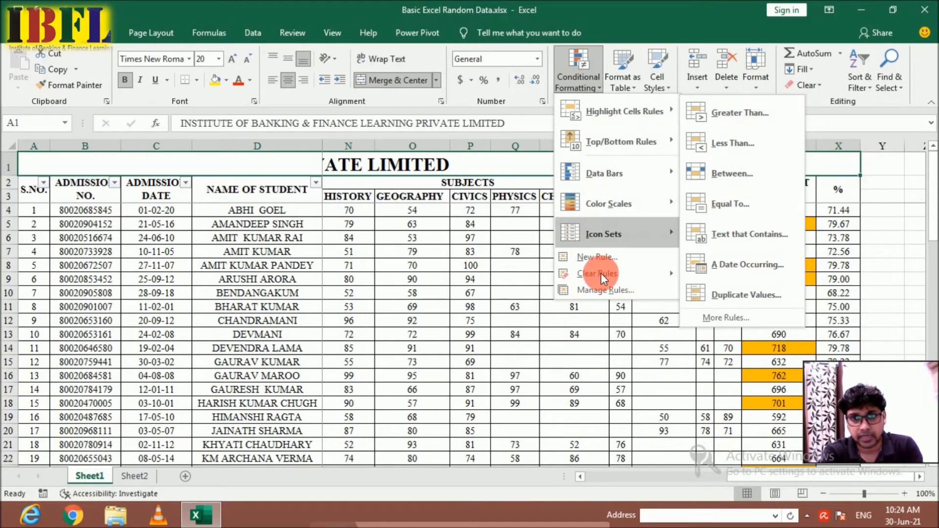
mouse_move(602, 274)
key(ctrl+shift+Down)
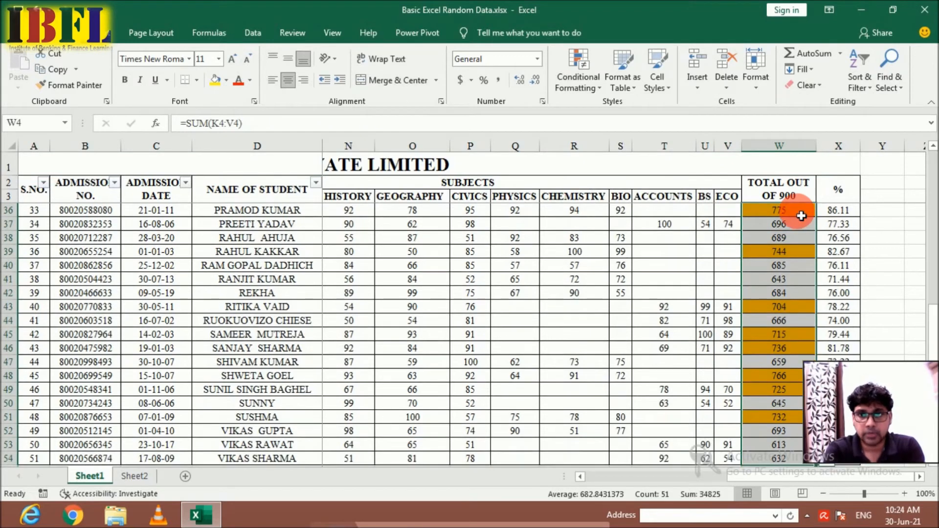
click(597, 85)
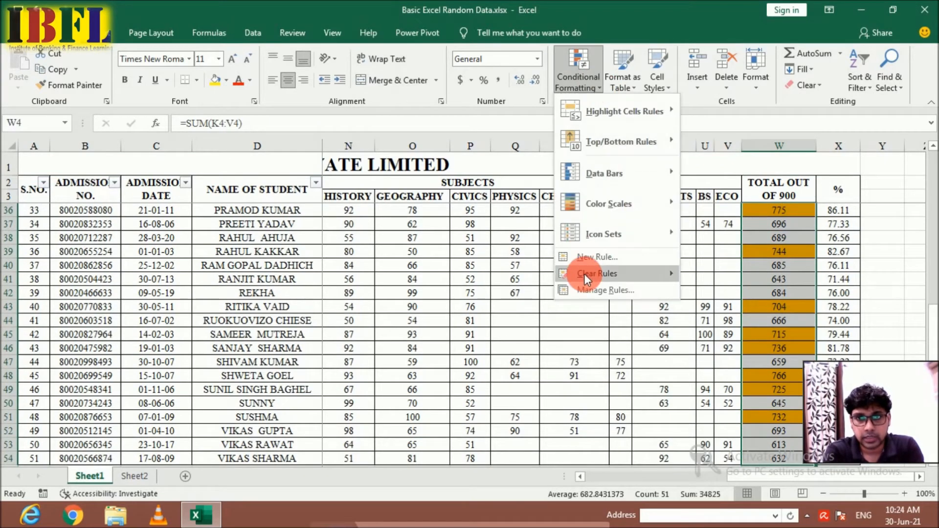
mouse_move(584, 276)
click(623, 273)
click(703, 275)
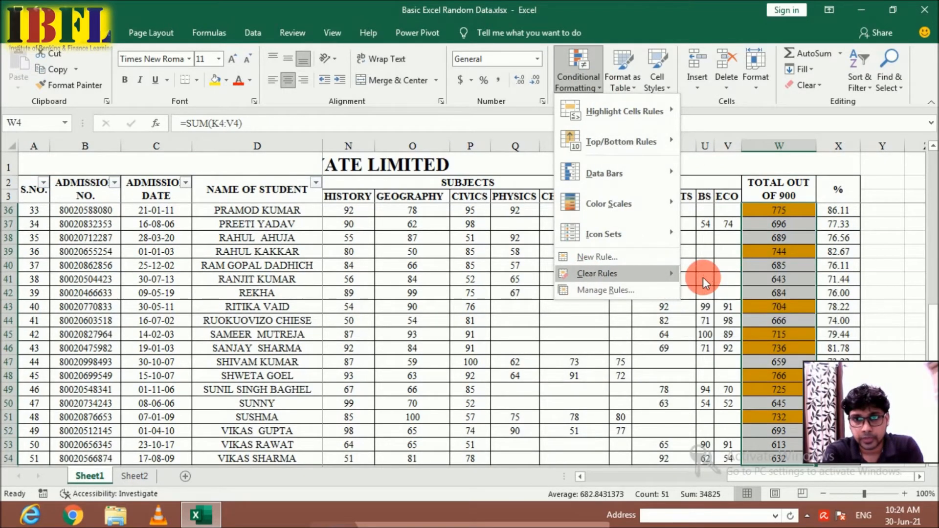
Apply a Less Than highlight rule to the selected totals with a threshold of 500 and Yellow Fill with Dark Yellow Text
click(588, 87)
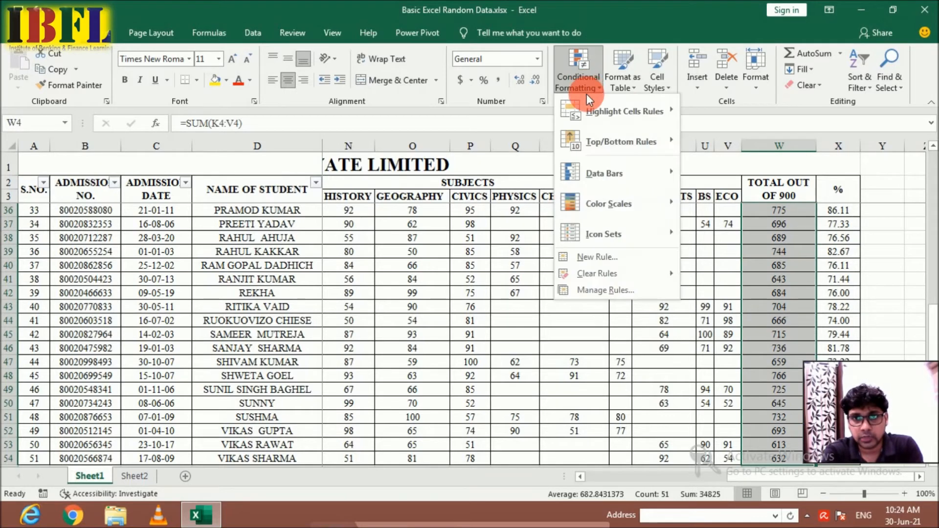
click(680, 113)
click(732, 143)
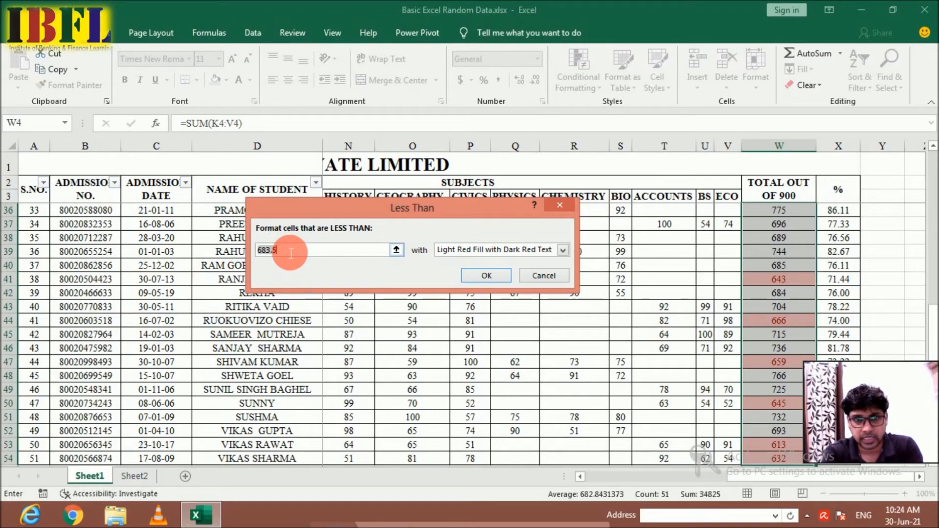
text(500)
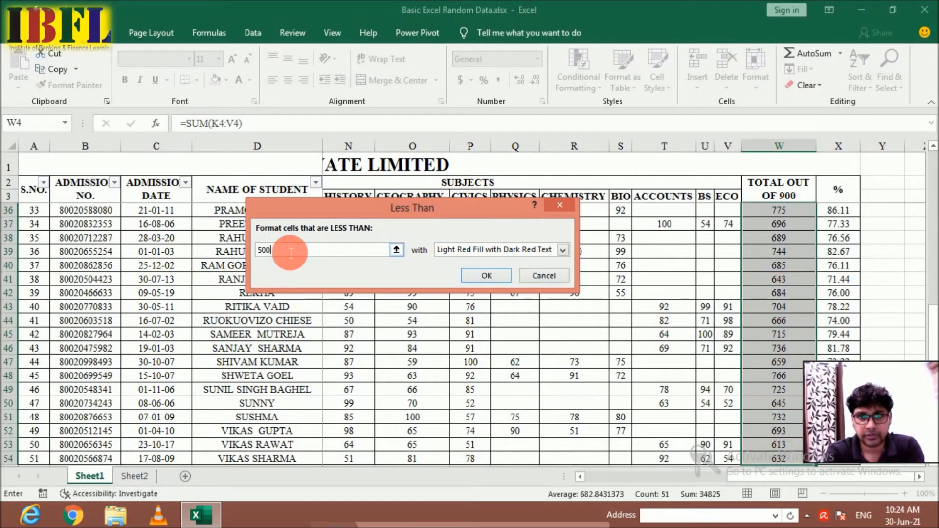
click(496, 285)
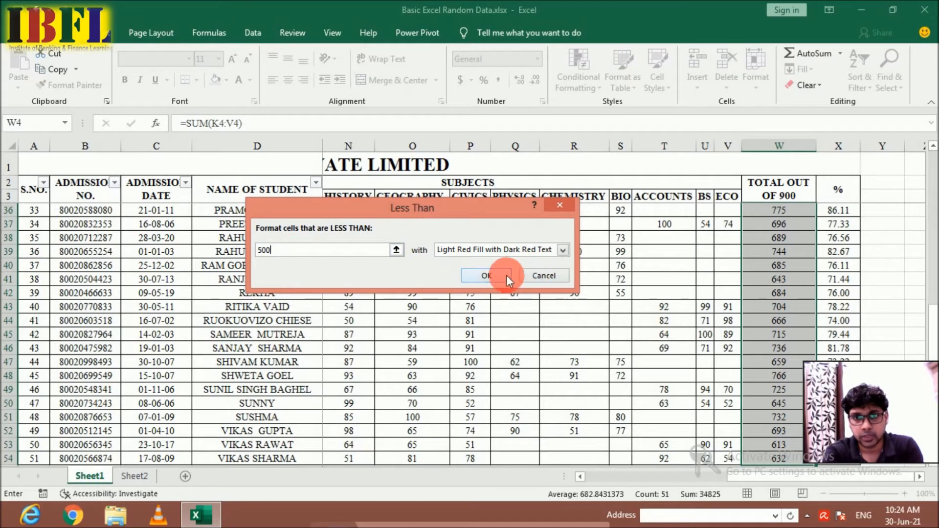
click(561, 251)
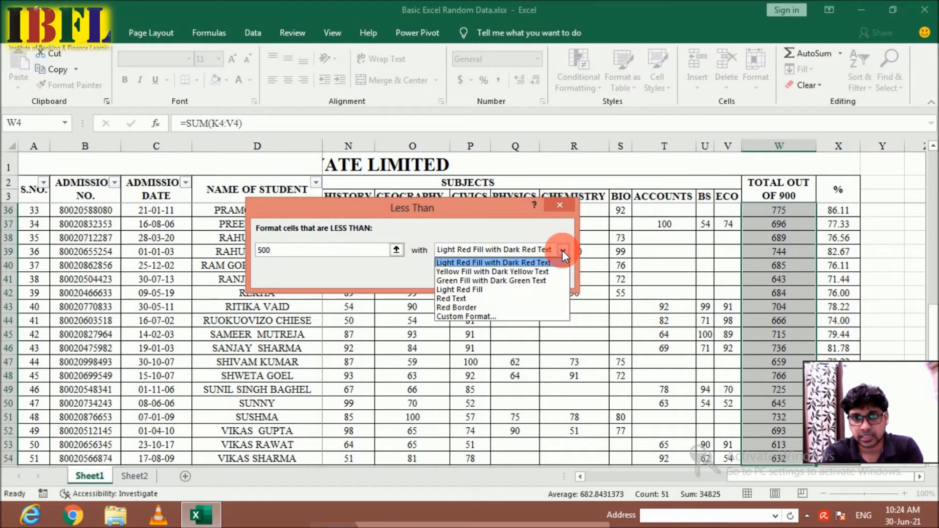
click(519, 272)
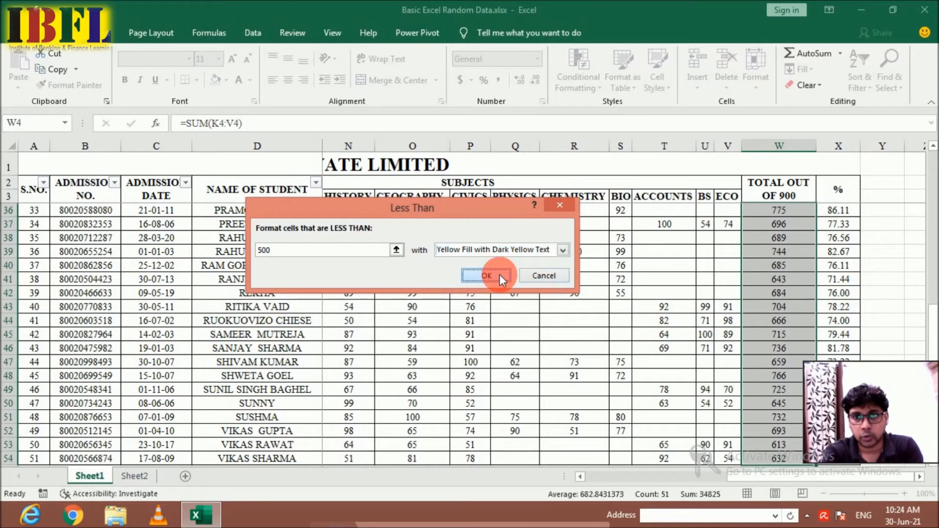
click(499, 275)
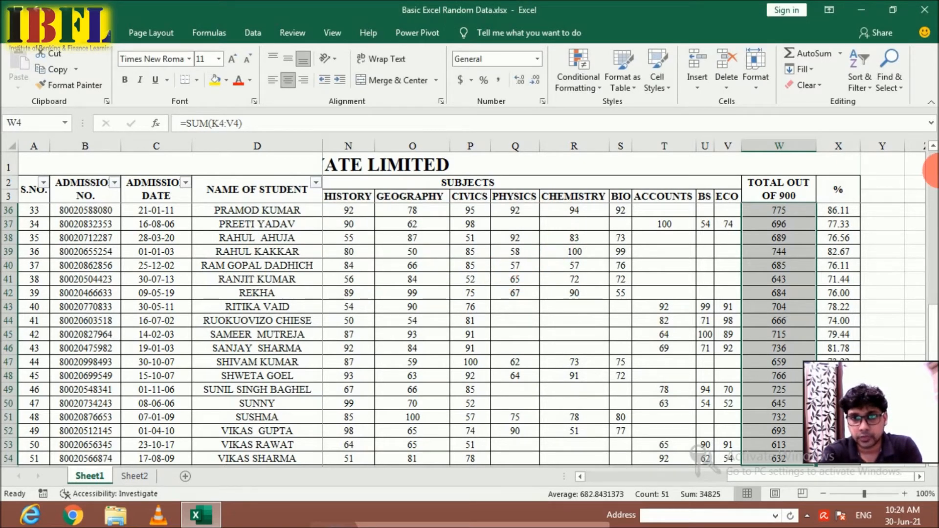
Clear the Less Than 500 rule from the selected totals
drag(933, 318, 926, 262)
click(596, 84)
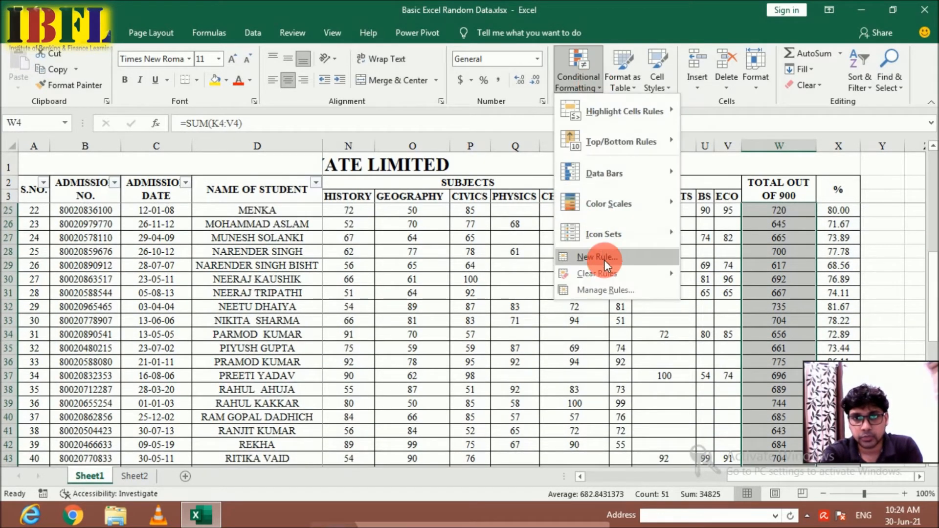
mouse_move(650, 273)
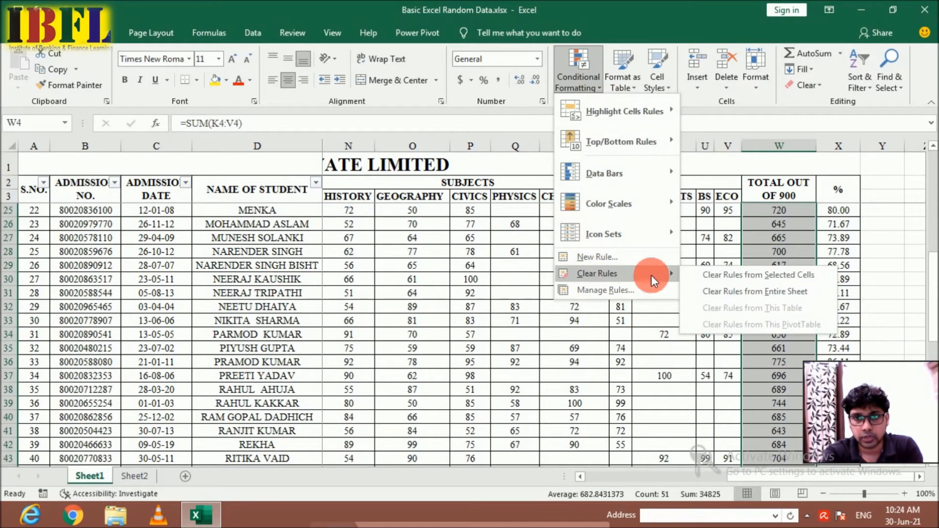
click(714, 278)
Preview a Less Than rule on the selected totals at 700 with Green Fill with Dark Green Text, and cancel it
click(576, 66)
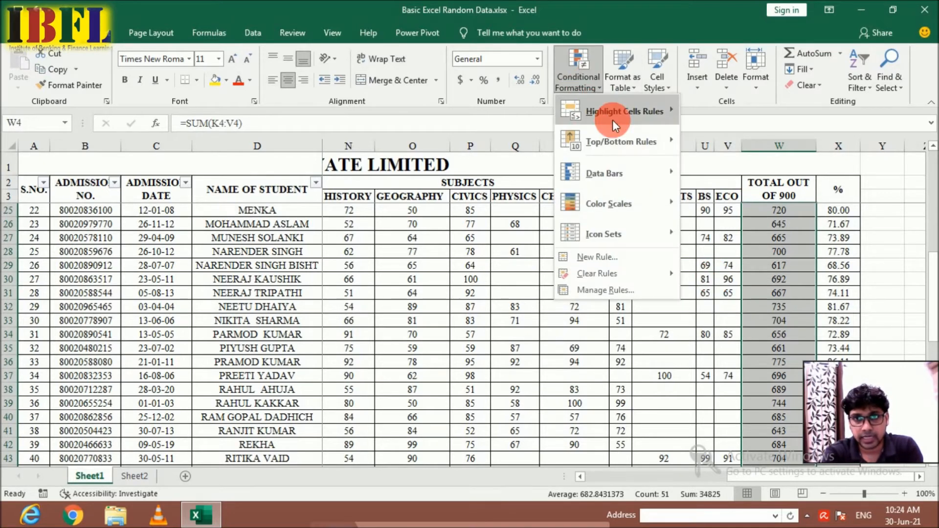
mouse_move(615, 119)
click(735, 148)
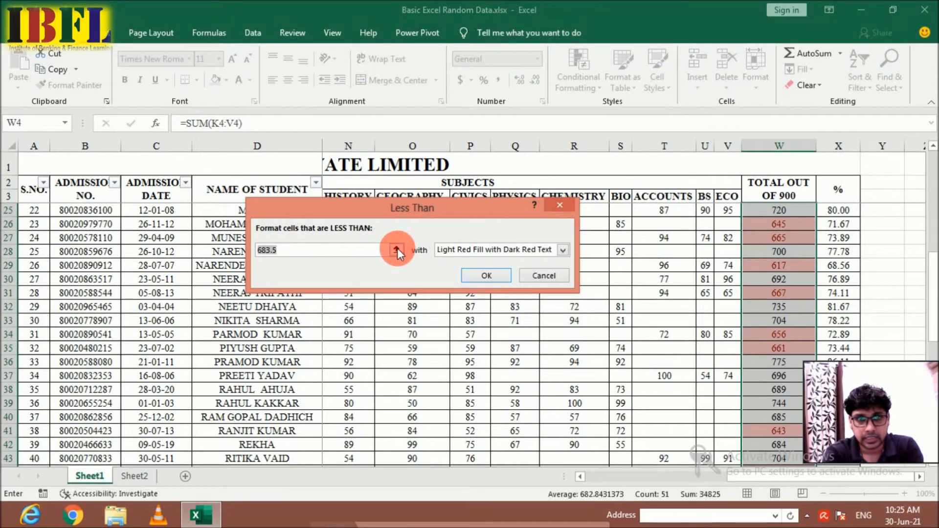
click(396, 249)
text(700)
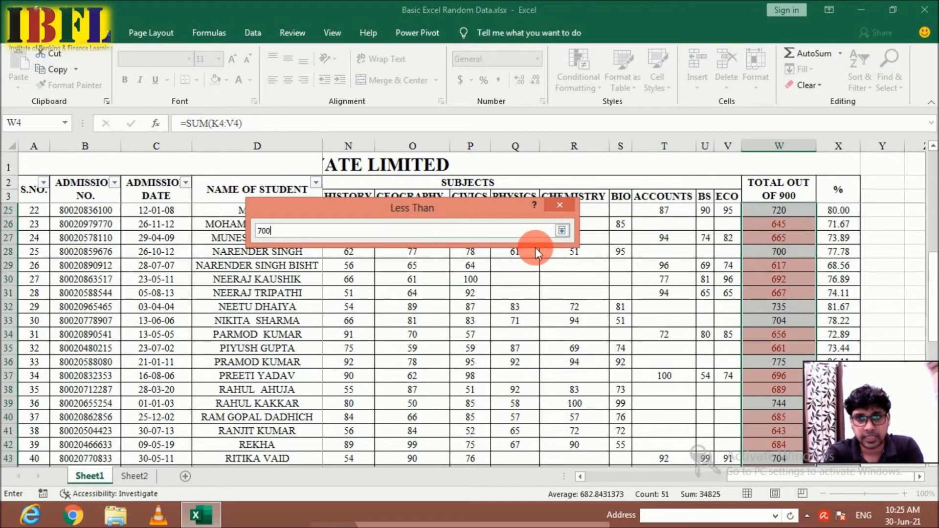
click(560, 231)
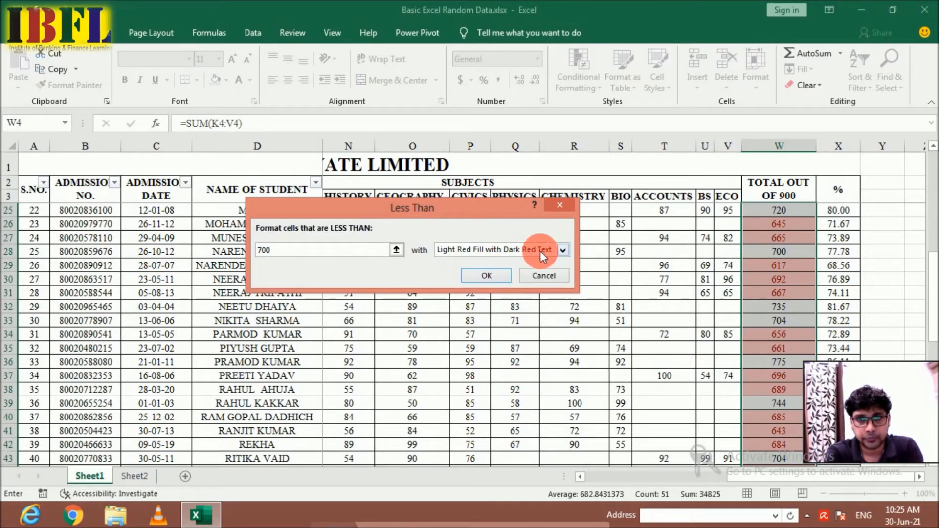
click(562, 250)
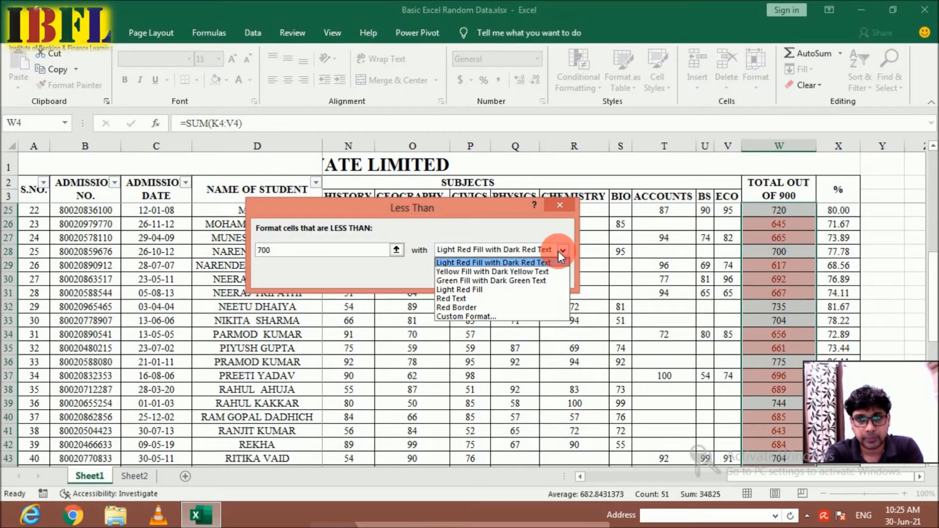
click(505, 281)
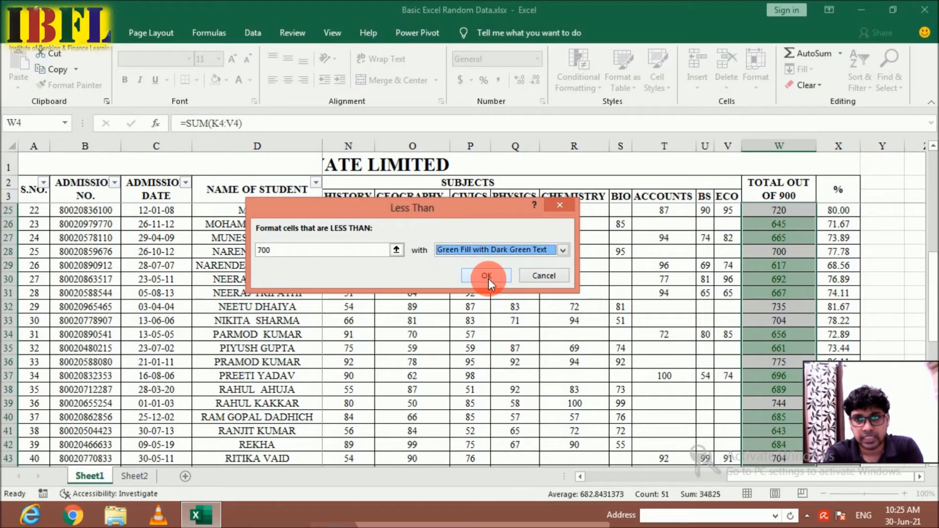
click(558, 277)
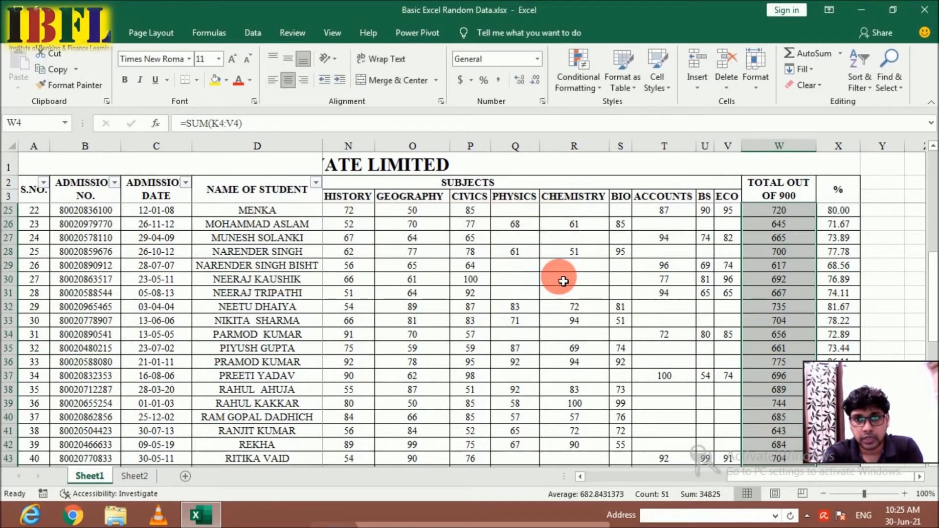
Preview a Between rule on the selected totals for values from 600 to 700, look through its format options, and cancel it
click(587, 87)
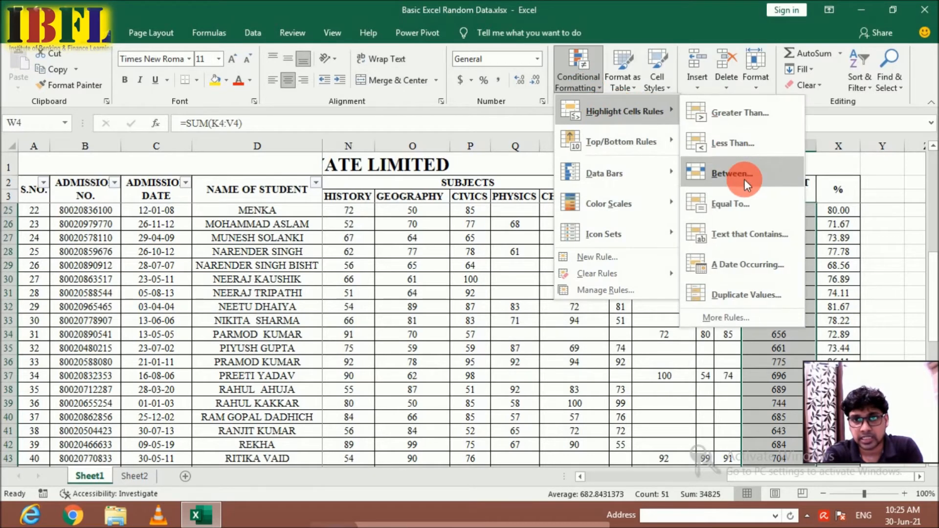
click(744, 179)
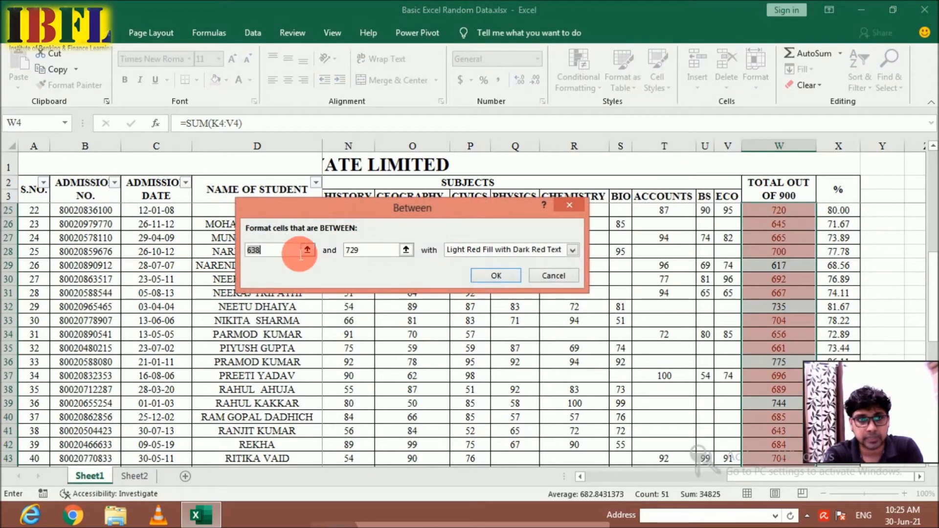
text(600)
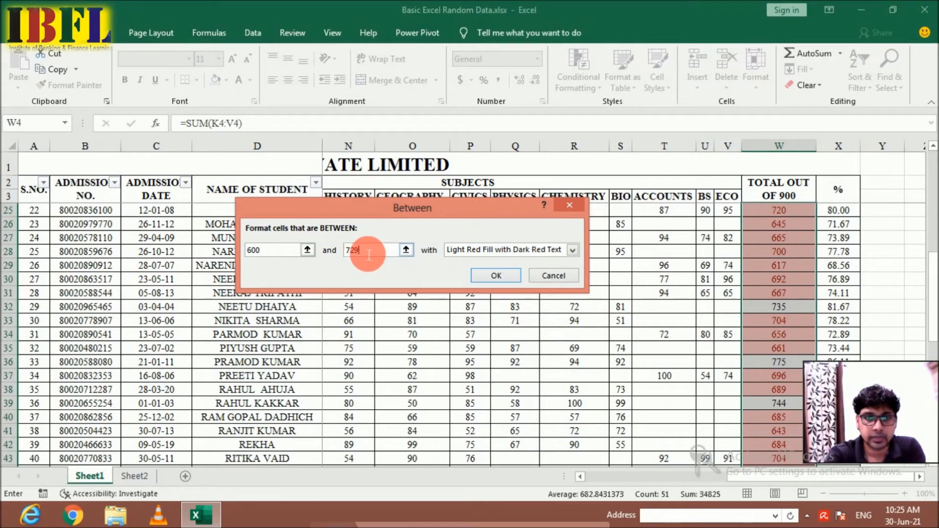
text(700)
click(483, 279)
click(573, 250)
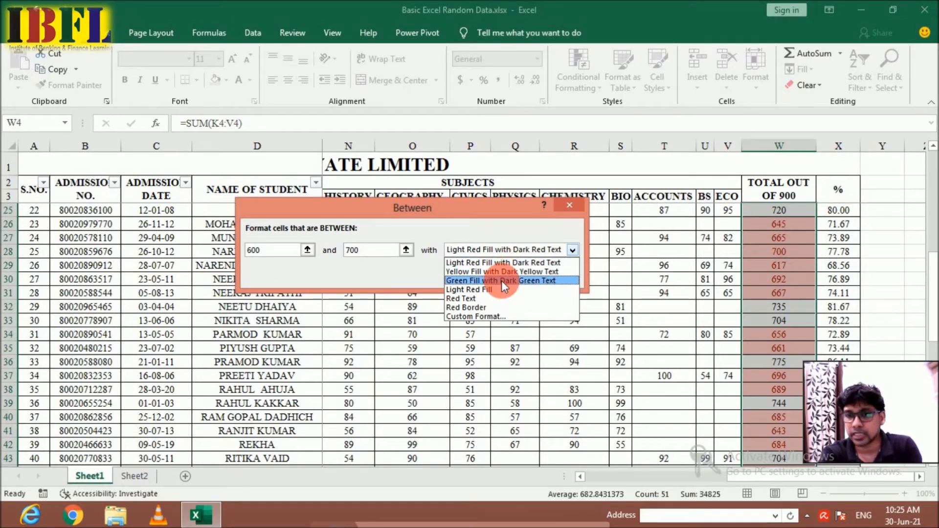
click(565, 207)
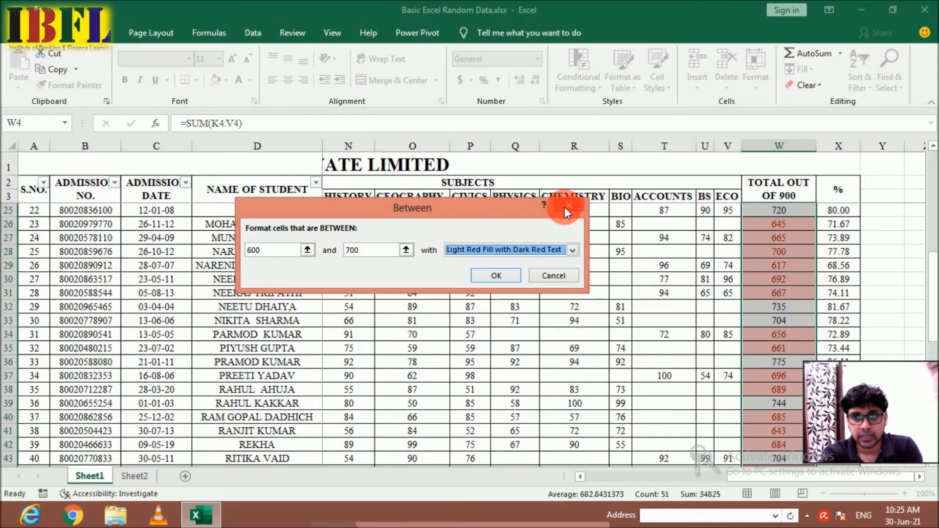
click(564, 207)
Preview an Equal To rule on the selected totals for the value 667 with Light Red Fill with Dark Red Text, and cancel it
click(591, 84)
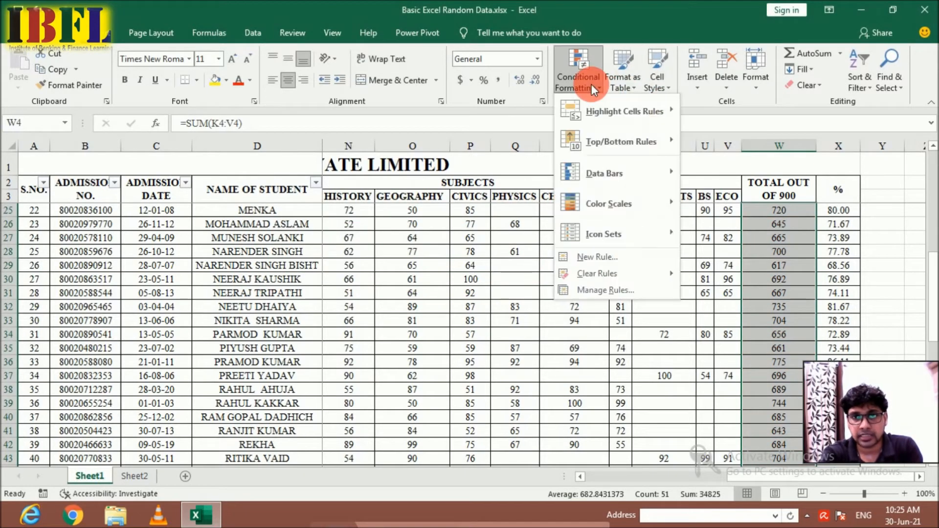
mouse_move(603, 106)
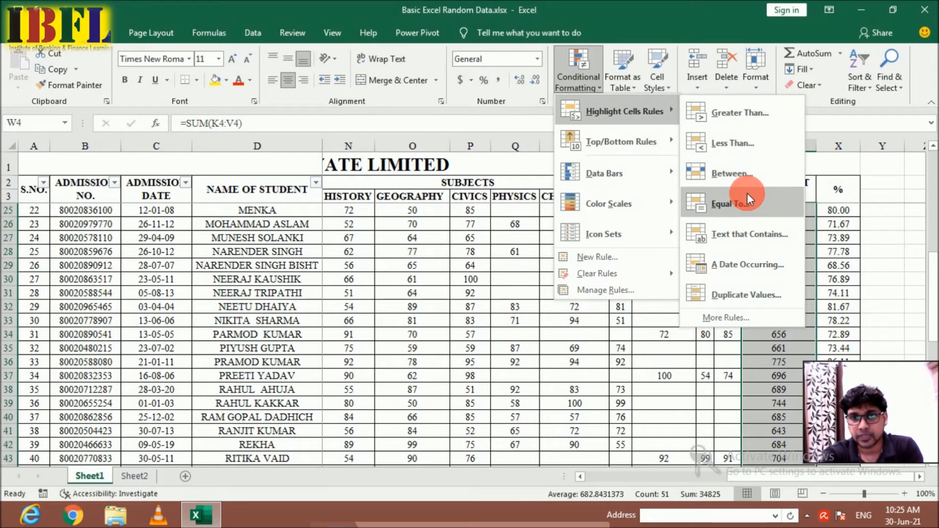
click(750, 207)
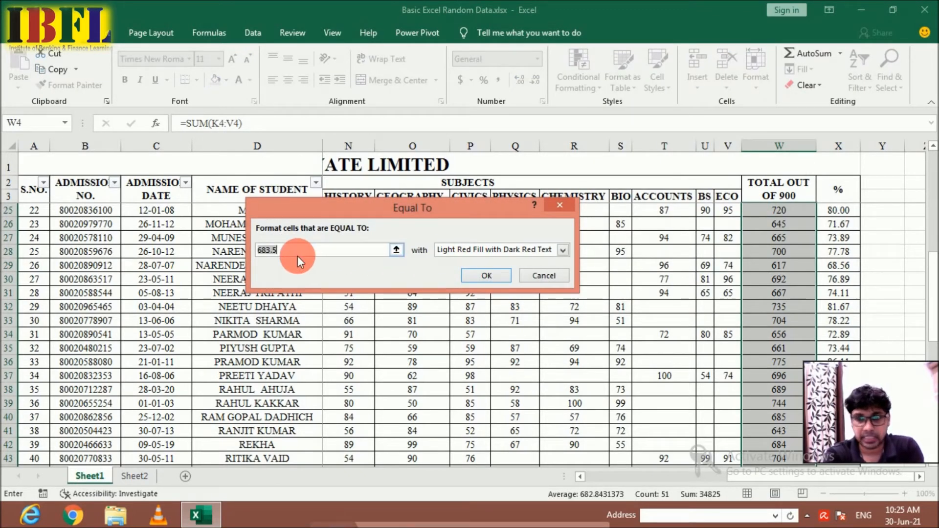
text(667)
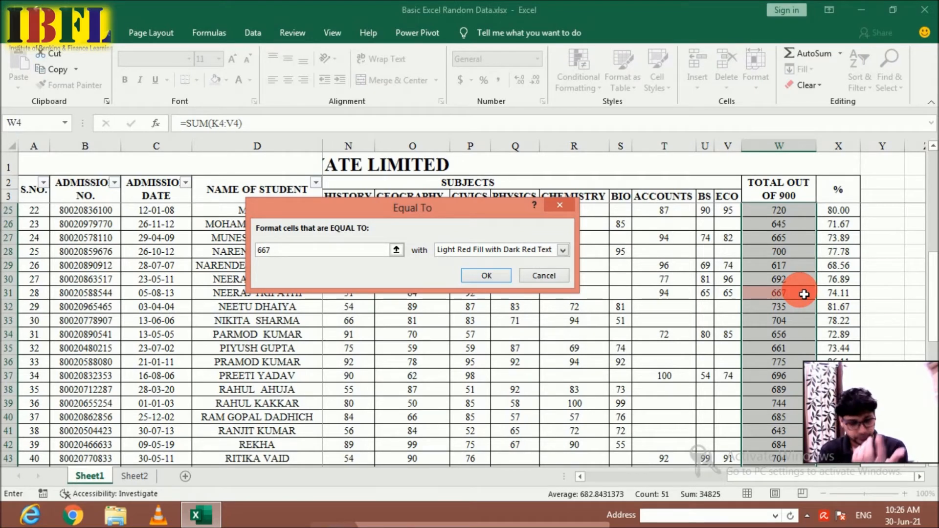
key(Escape)
click(584, 84)
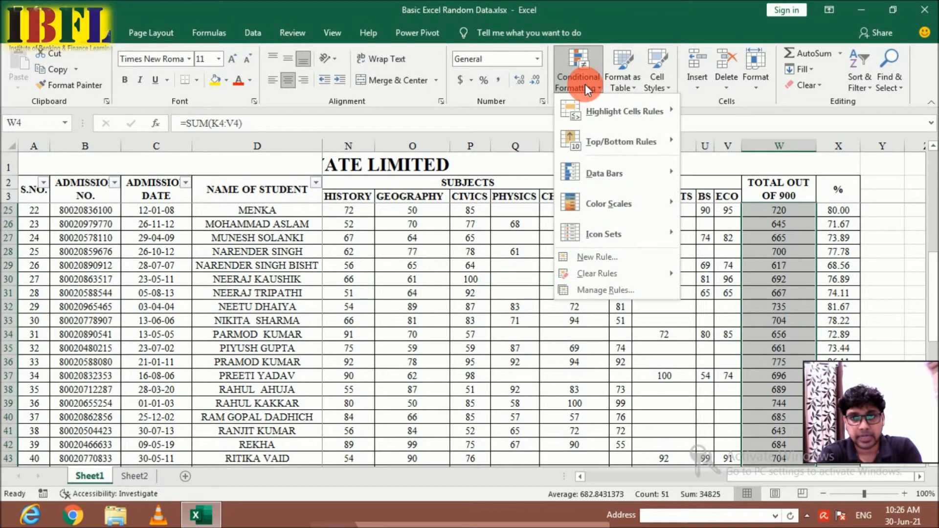
mouse_move(598, 109)
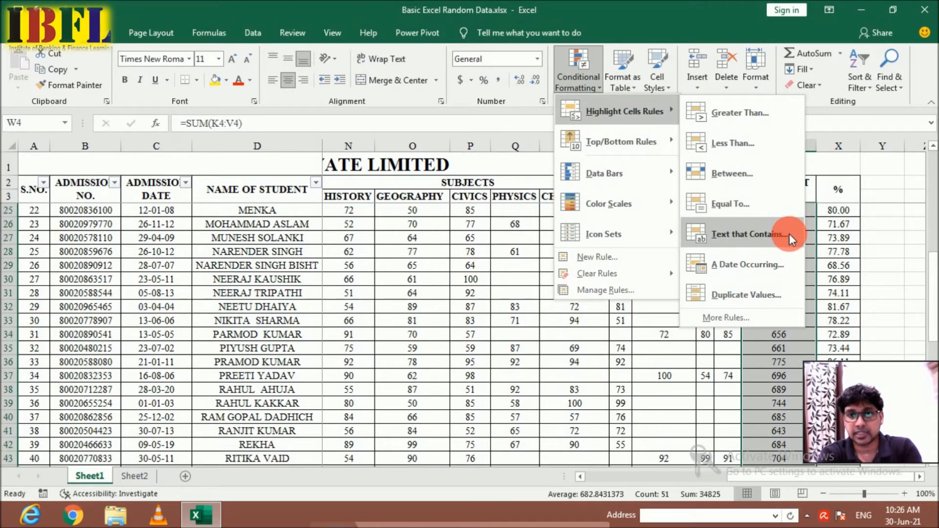
click(519, 227)
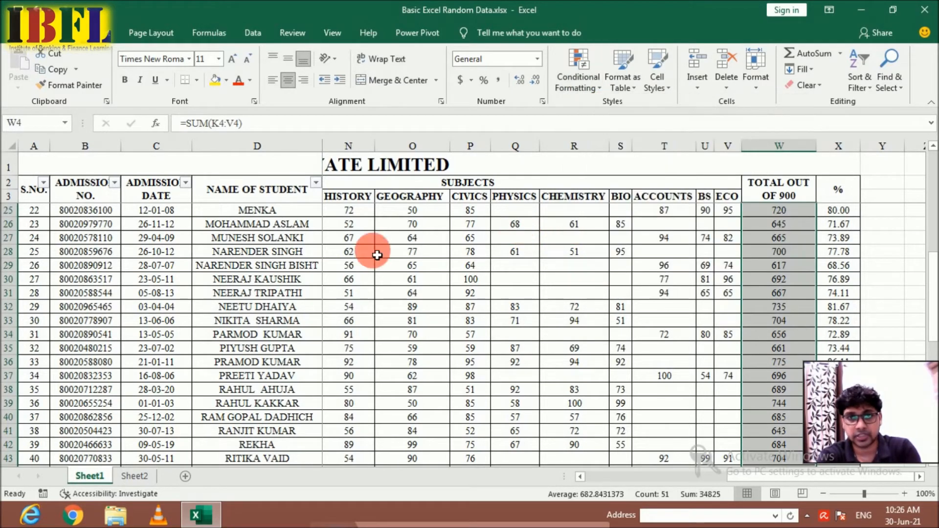
Select the student names from D25 down to D54, preview a Text That Contains rule using a student's first name, and cancel it
click(283, 212)
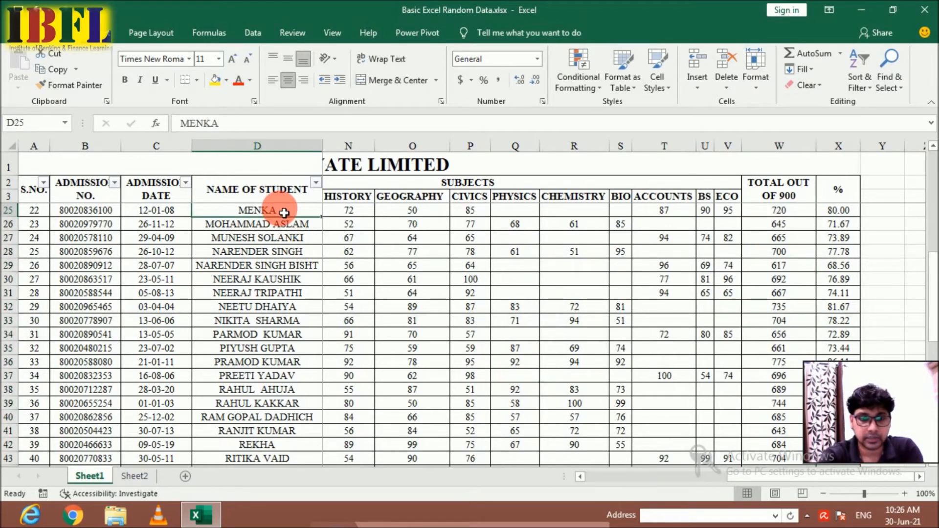
key(ctrl+shift+Down)
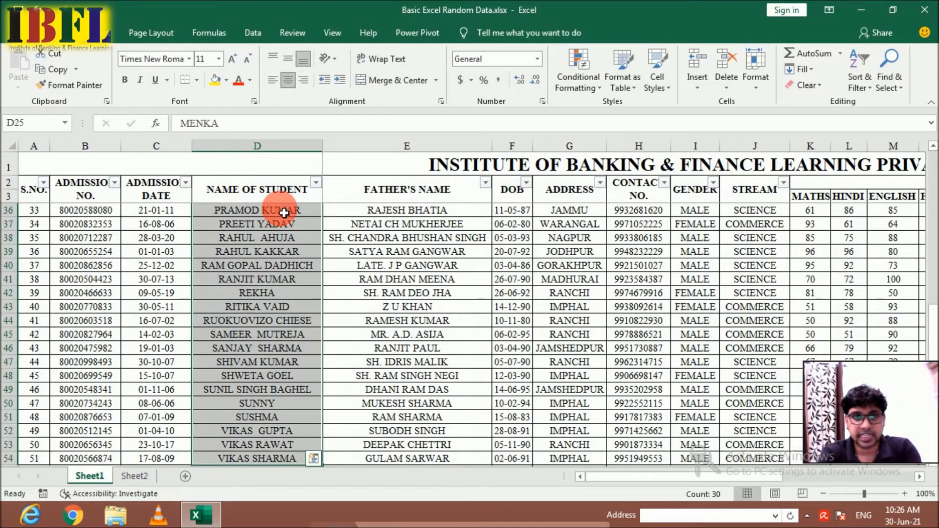
click(583, 87)
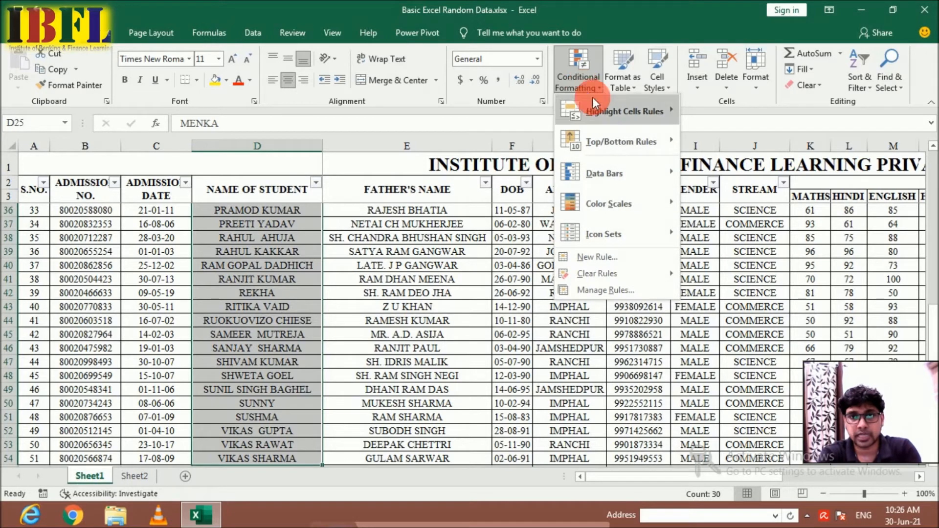
mouse_move(605, 110)
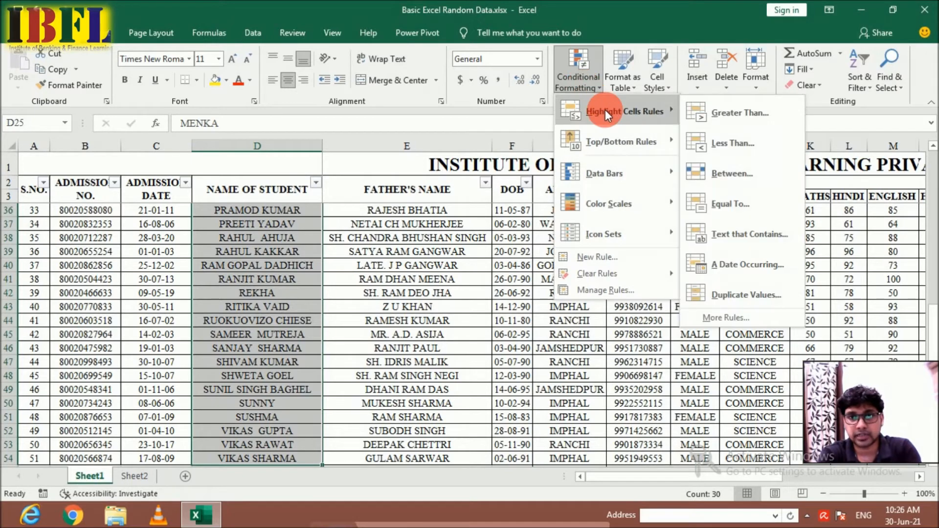
click(727, 240)
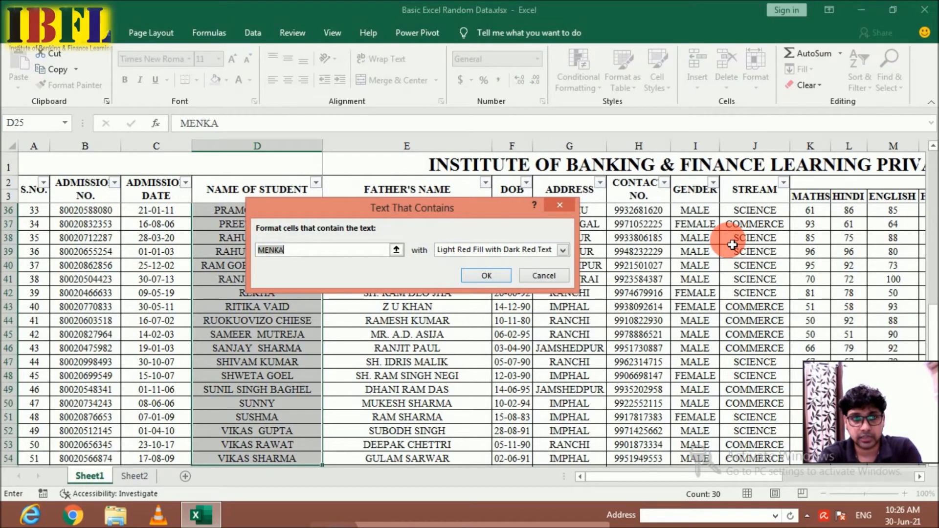
text(ritika)
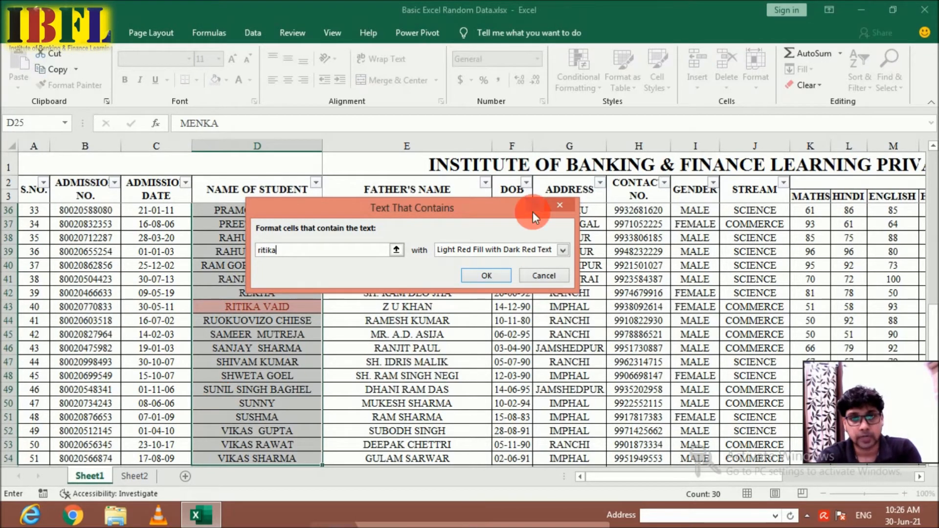
click(559, 206)
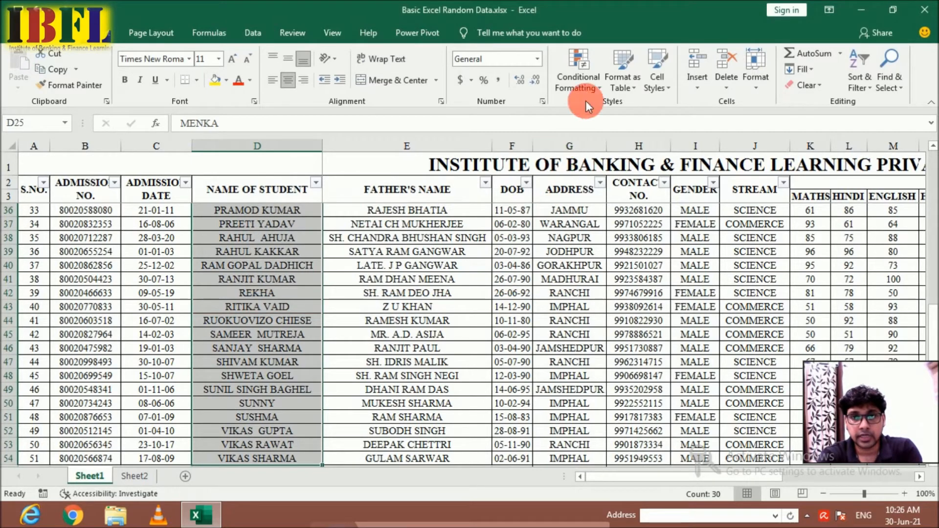
click(591, 72)
mouse_move(602, 122)
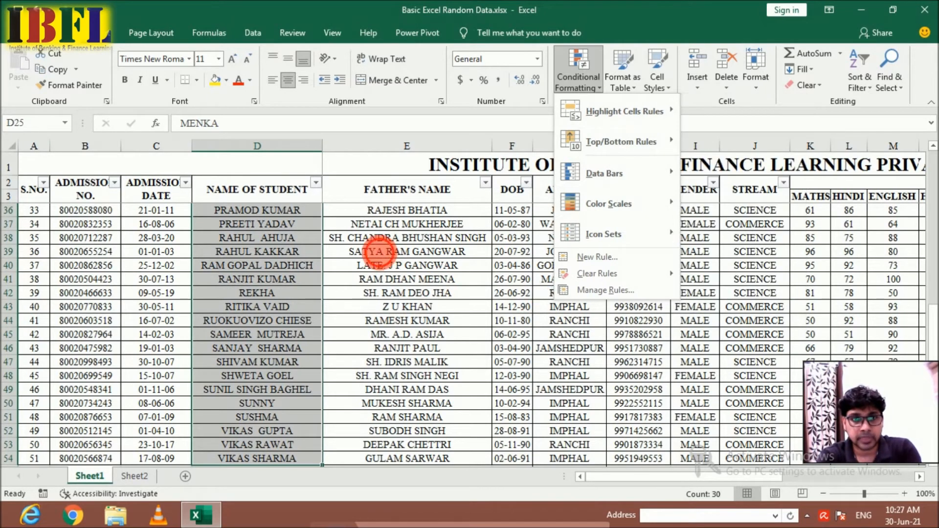
click(378, 255)
Apply an A Date Occurring rule for Tomorrow with Light Red Fill with Dark Red Text to the admission dates from C36 down to C54
click(380, 255)
key(Left)
key(Left)
key(Left)
key(Right)
key(Right)
key(Up)
key(Up)
key(Up)
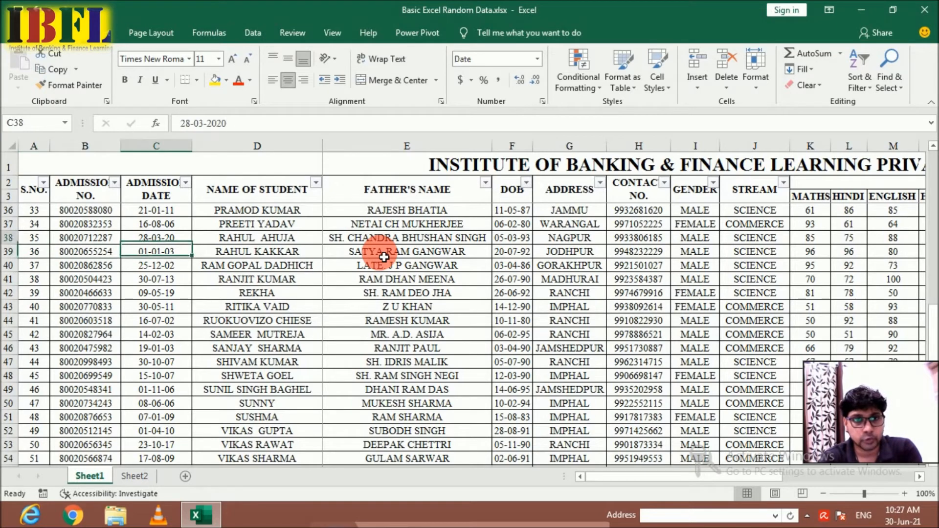
key(ctrl+shift+Down)
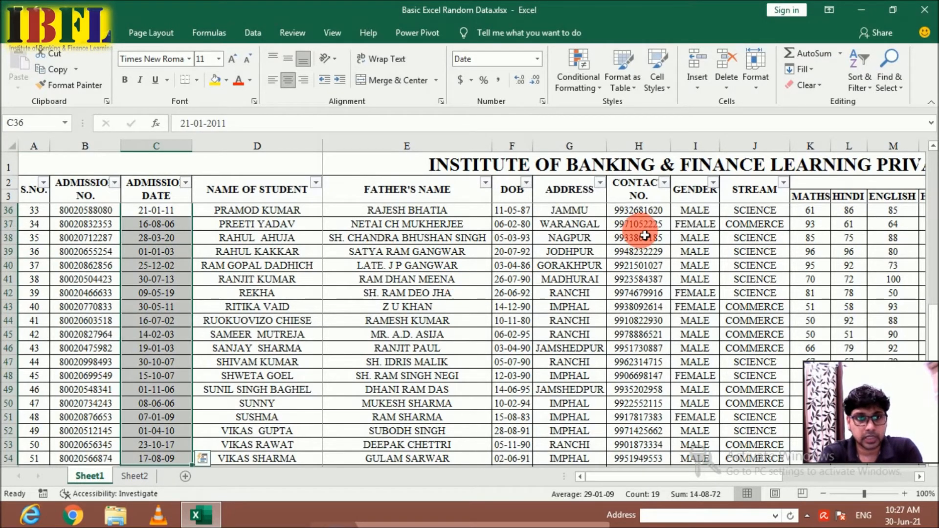
click(588, 87)
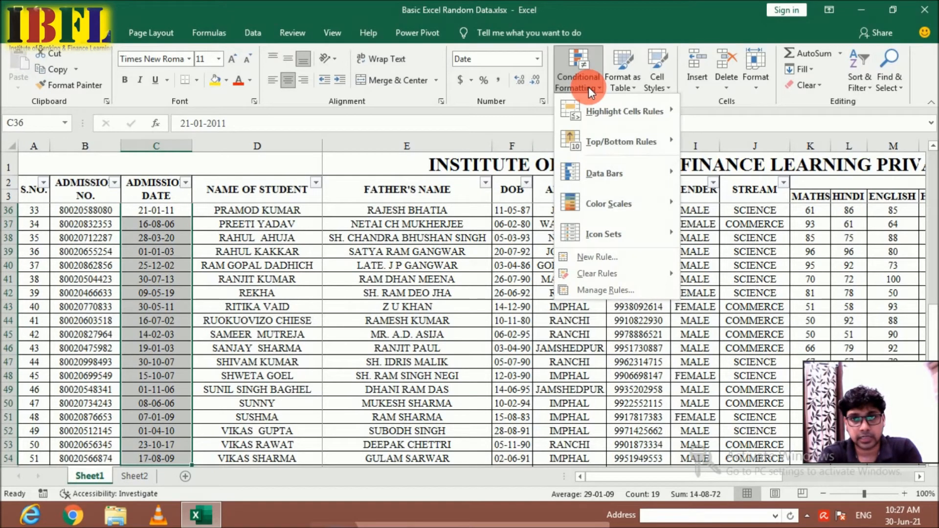
mouse_move(595, 121)
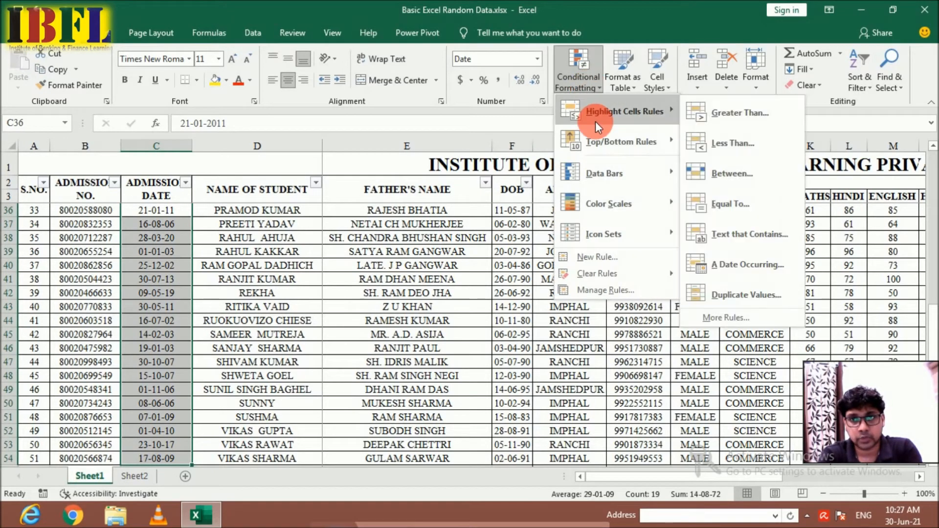
click(752, 266)
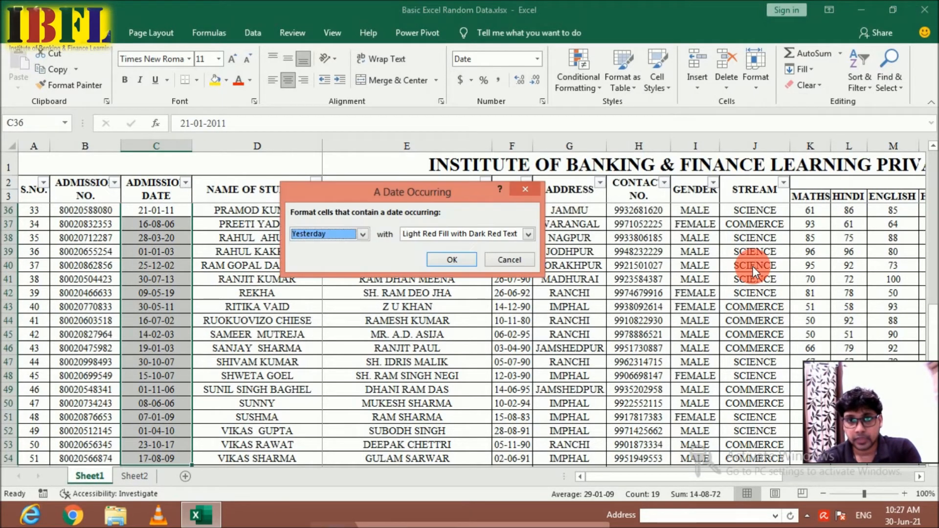
click(362, 234)
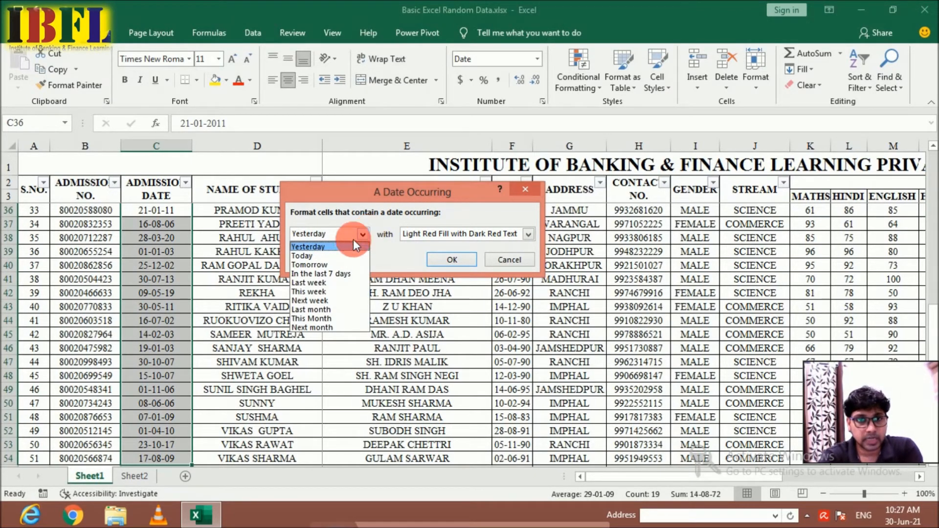
click(326, 264)
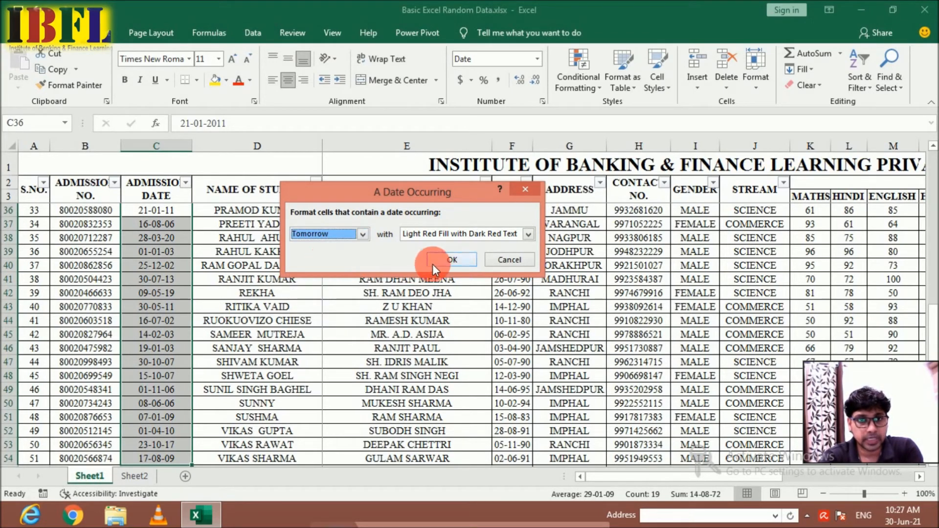
click(447, 264)
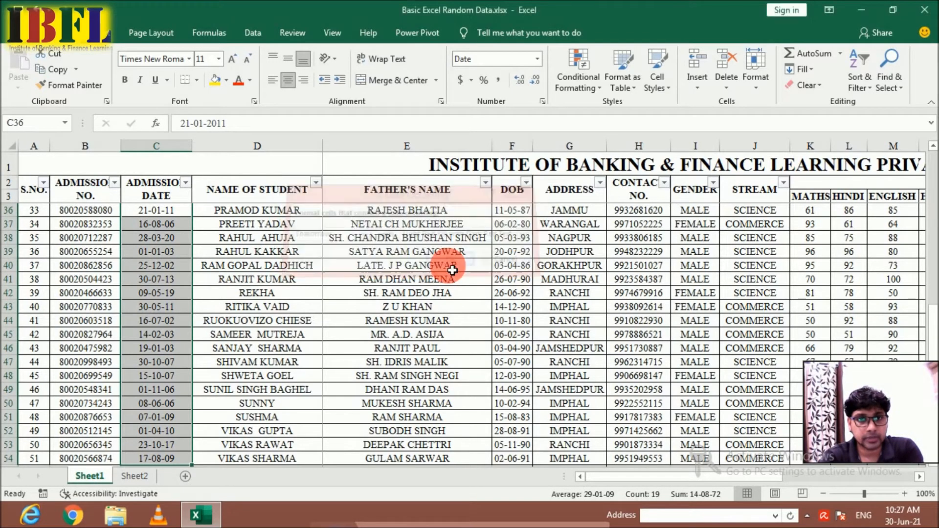
Try the admission date 01-07-2021 in C39 against the date rule, and undo the date change
click(155, 253)
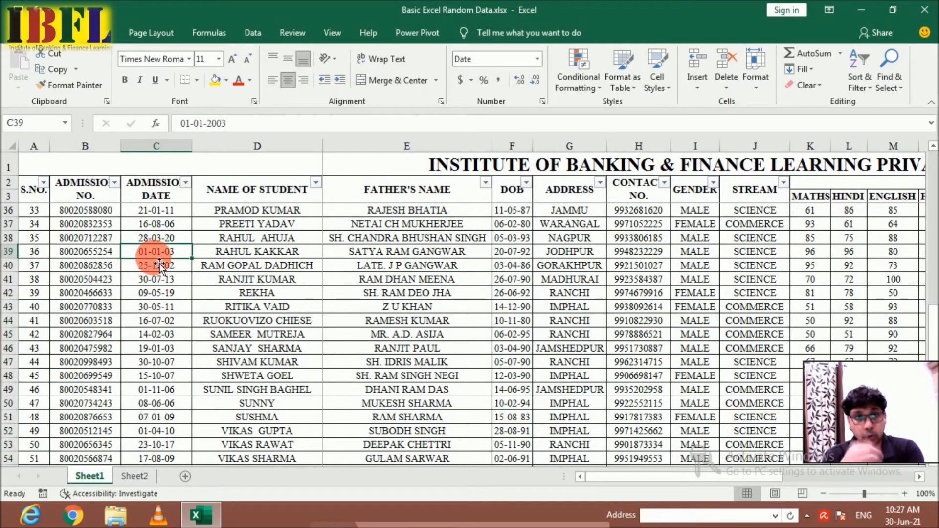
double_click(157, 253)
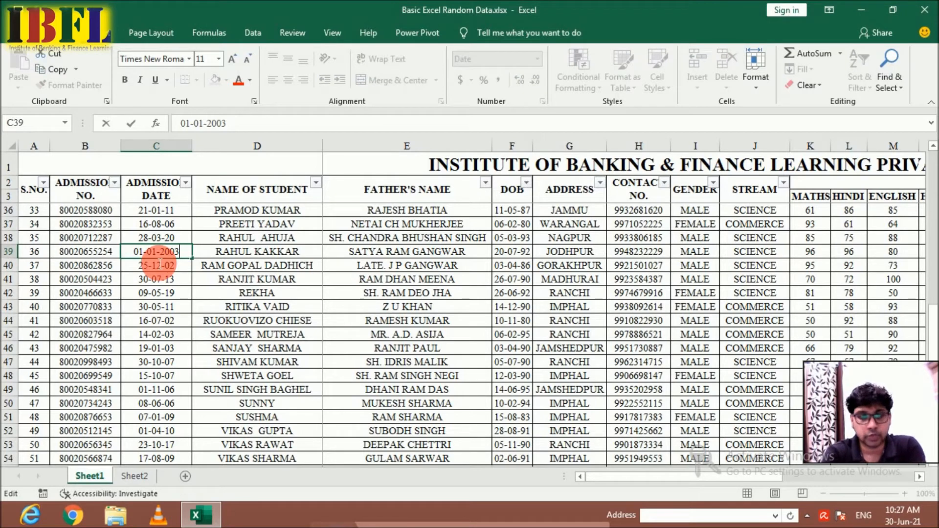
key(BackSpace)
text(1)
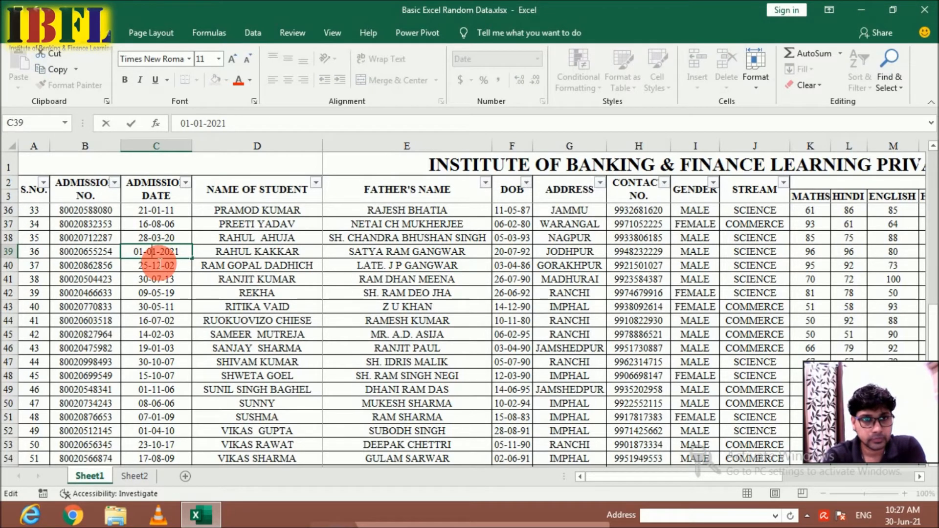
key(BackSpace)
text(7)
key(ctrl+Return)
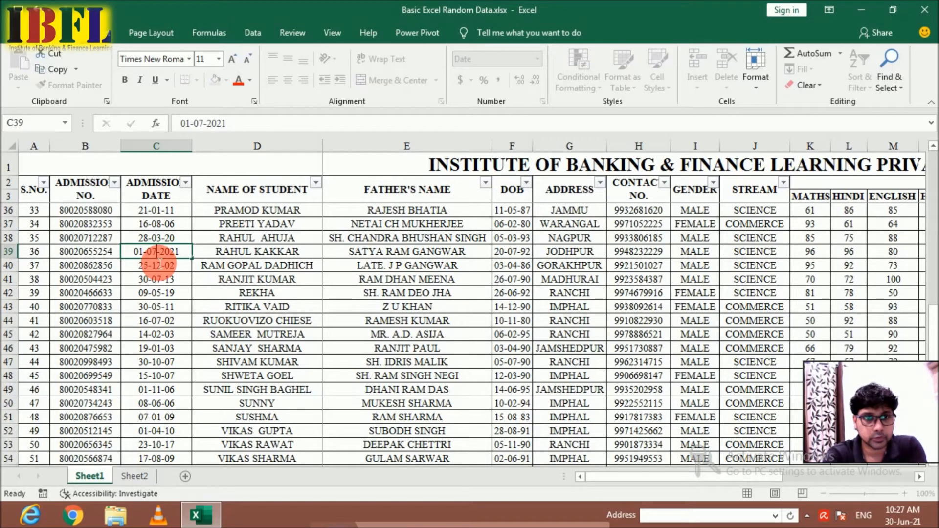
click(159, 262)
click(213, 263)
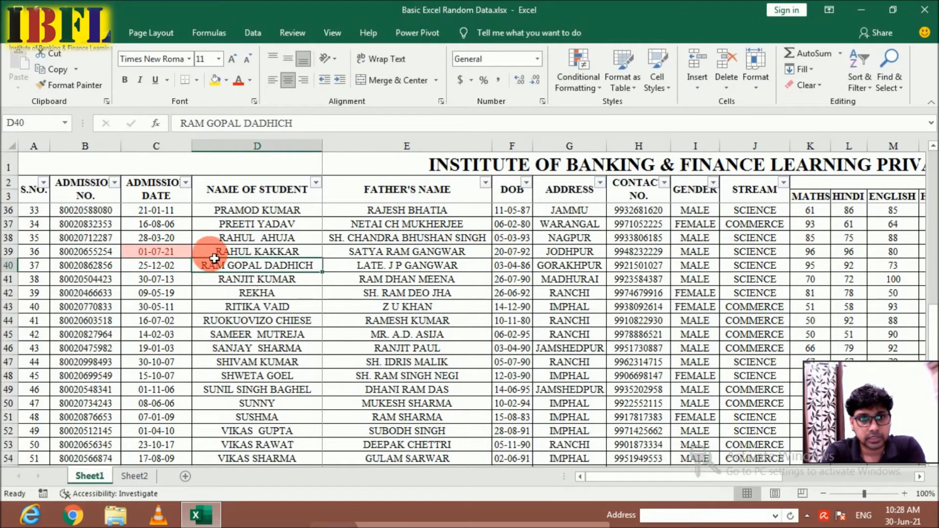
click(182, 215)
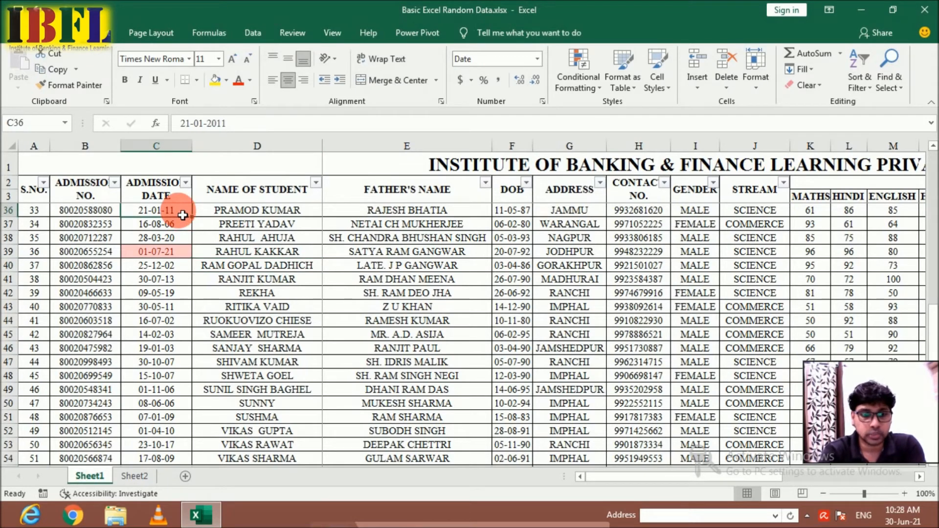
key(ctrl+z)
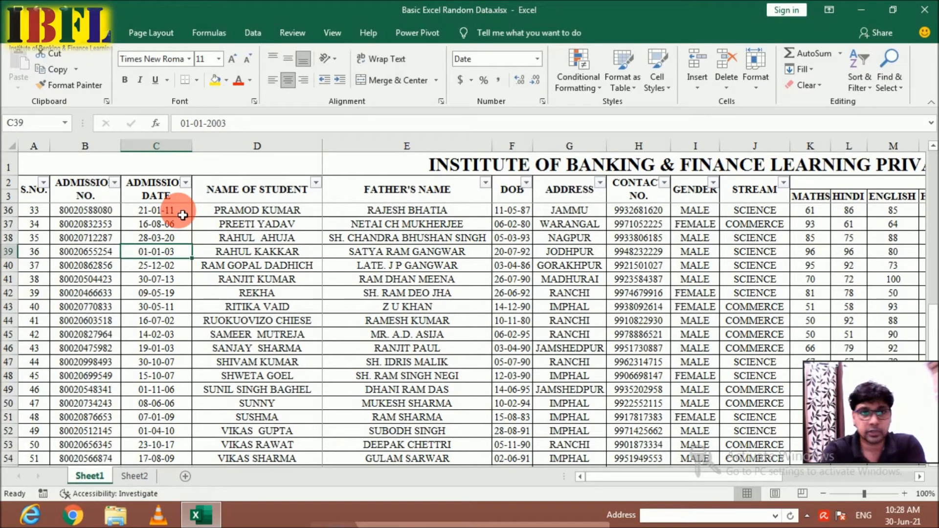
Select the admission dates from C4 down to C54 and clear the conditional formatting rules from the selected cells
click(182, 215)
key(Up)
key(Up)
key(Up)
key(Up)
key(Up)
key(Up)
key(Up)
key(Up)
key(Up)
key(Up)
key(Up)
key(Up)
key(Up)
key(Up)
key(Up)
key(Up)
key(Up)
key(Up)
key(Up)
key(Up)
key(Up)
key(Up)
key(Up)
key(Up)
key(Up)
key(Up)
key(Up)
key(Up)
key(Up)
key(Up)
key(Up)
key(Up)
key(Up)
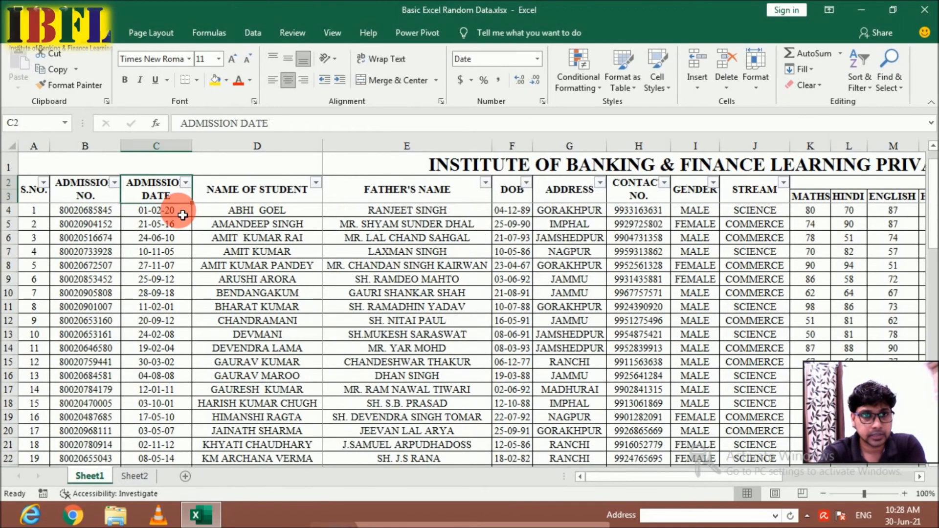
key(Down)
key(Down)
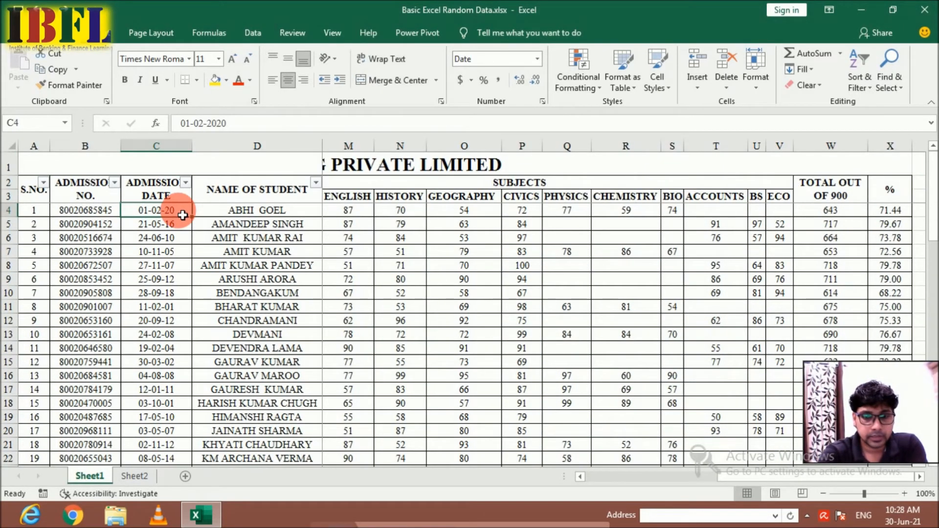
key(ctrl+shift+Down)
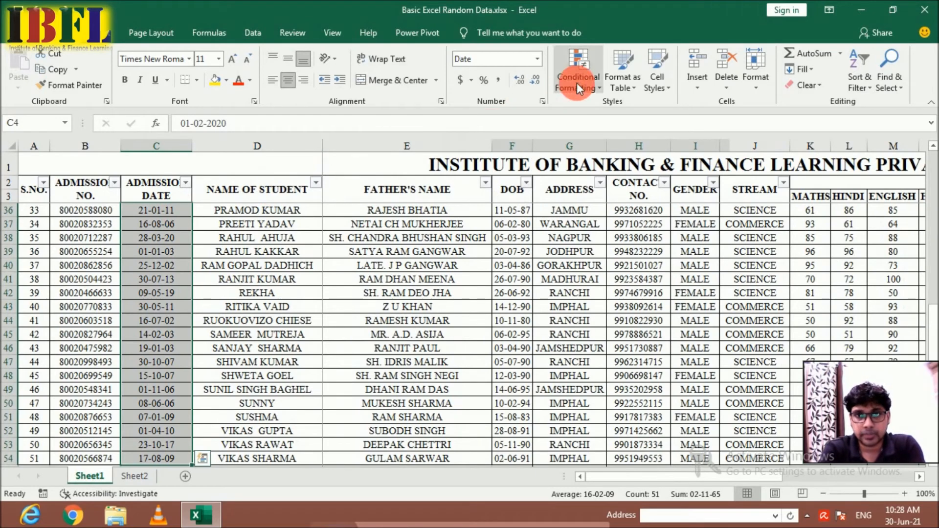
click(576, 83)
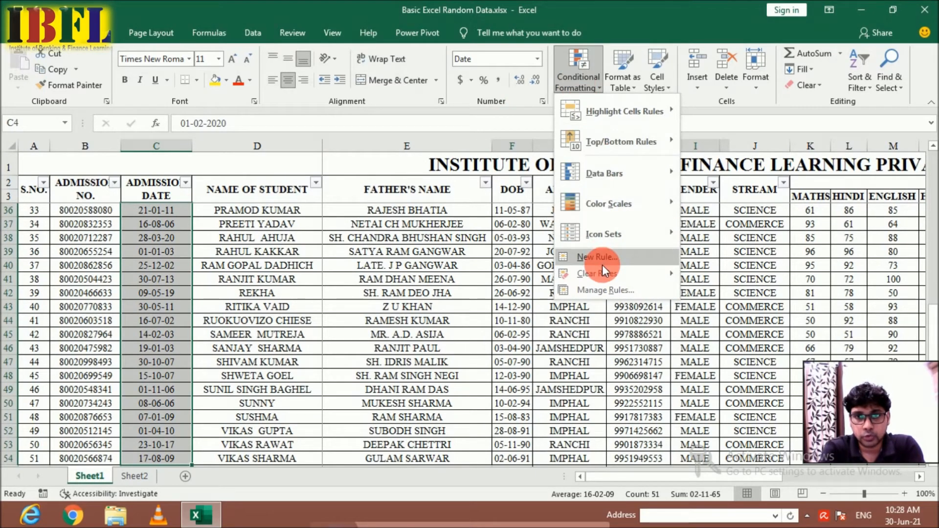
mouse_move(659, 274)
click(704, 275)
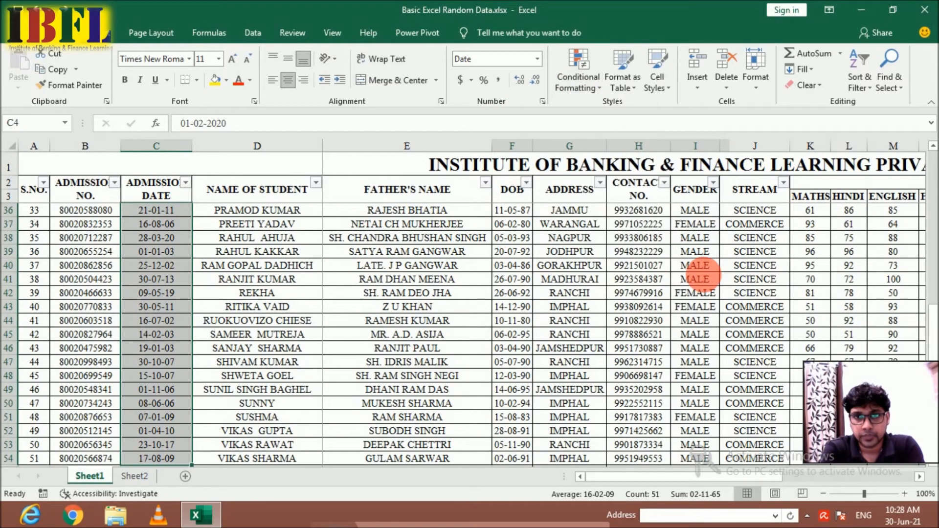
click(512, 210)
click(578, 79)
mouse_move(629, 111)
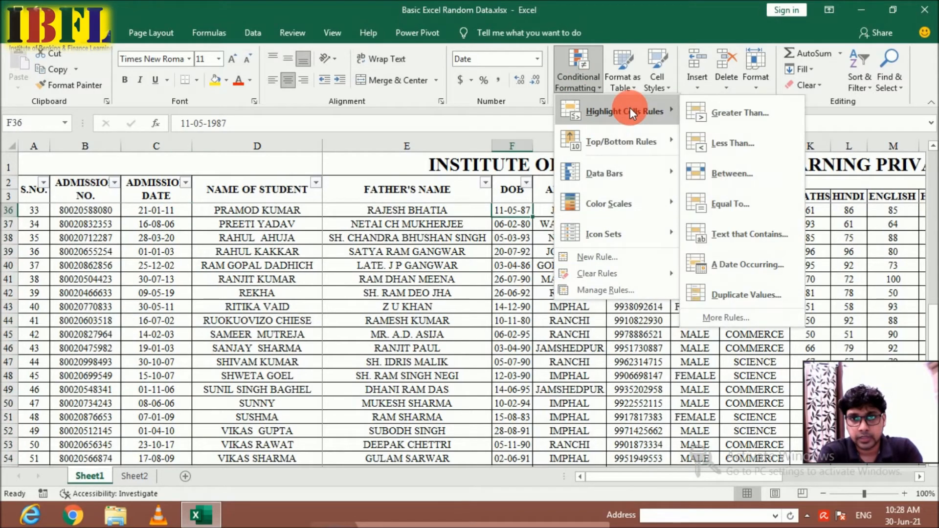
click(748, 280)
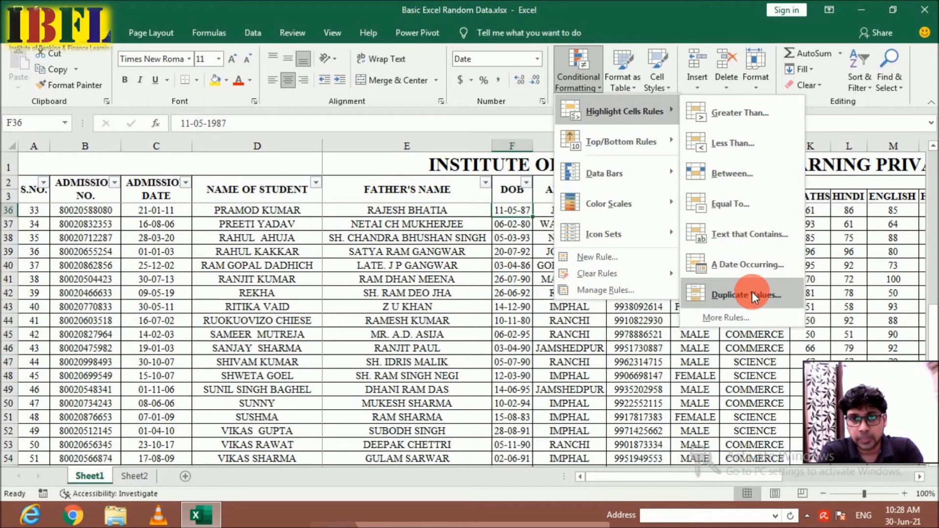
click(878, 292)
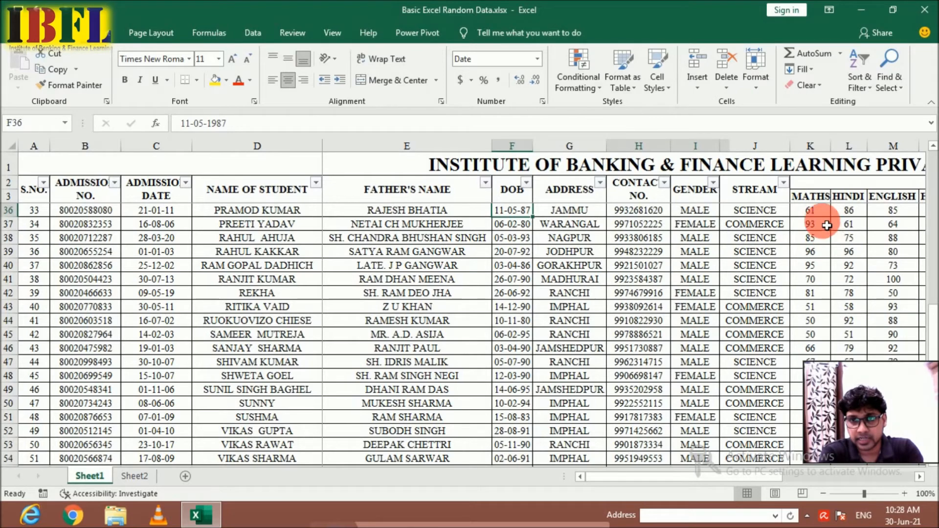
Apply a Duplicate Values rule with Light Red Fill with Dark Red Text to the Maths marks from K36 down to K54
click(815, 213)
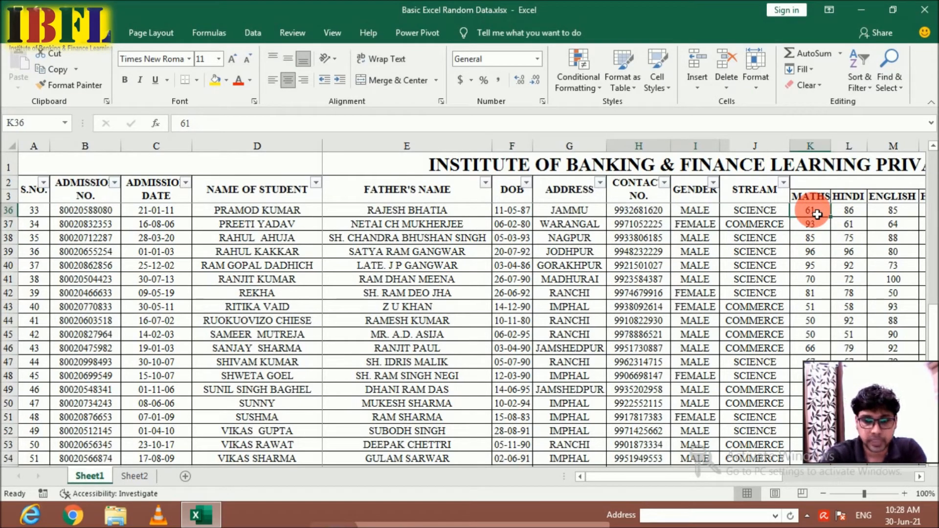
key(ctrl+shift+Down)
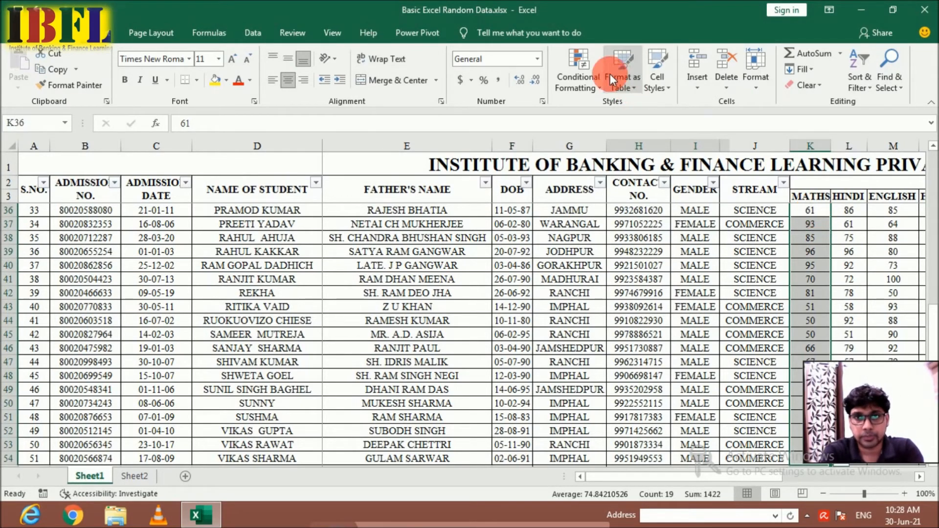
click(588, 77)
mouse_move(598, 115)
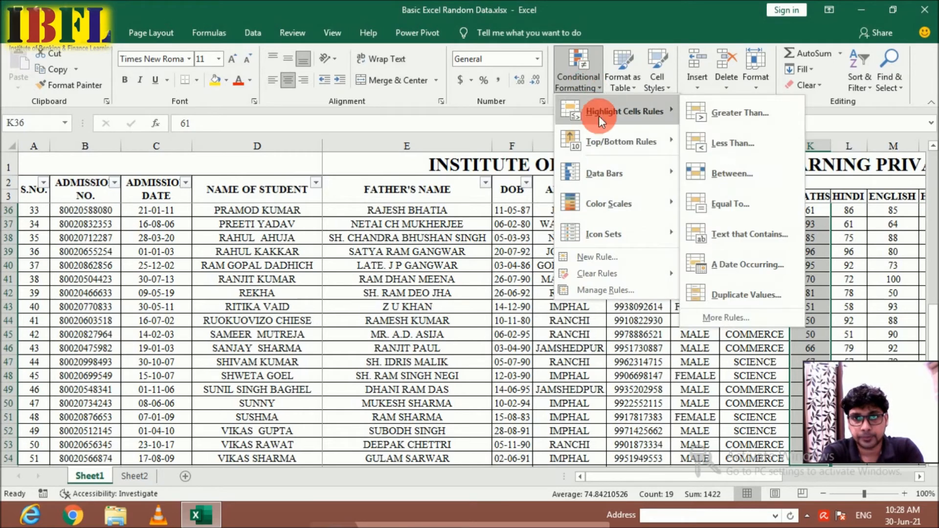
click(723, 293)
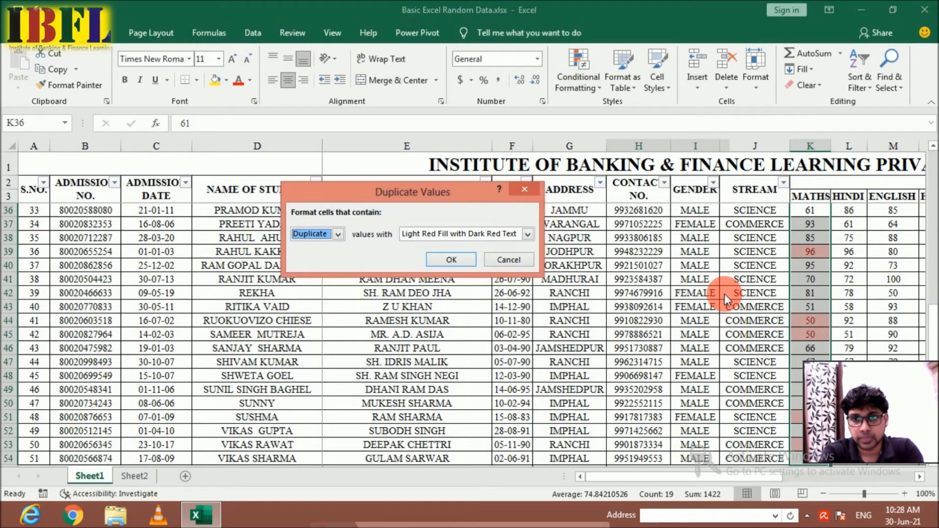
click(337, 233)
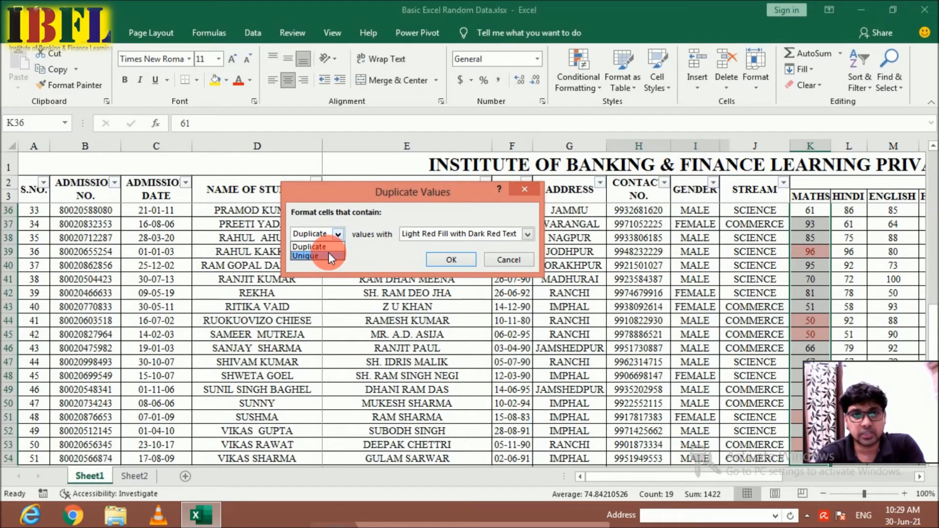
click(325, 248)
click(450, 260)
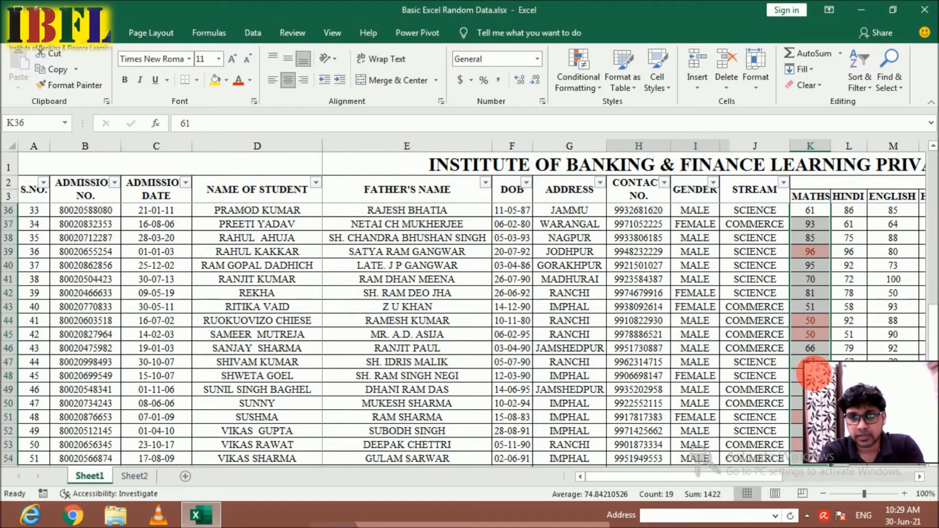
Clear the conditional formatting rules from the selected Maths marks
drag(721, 478, 773, 477)
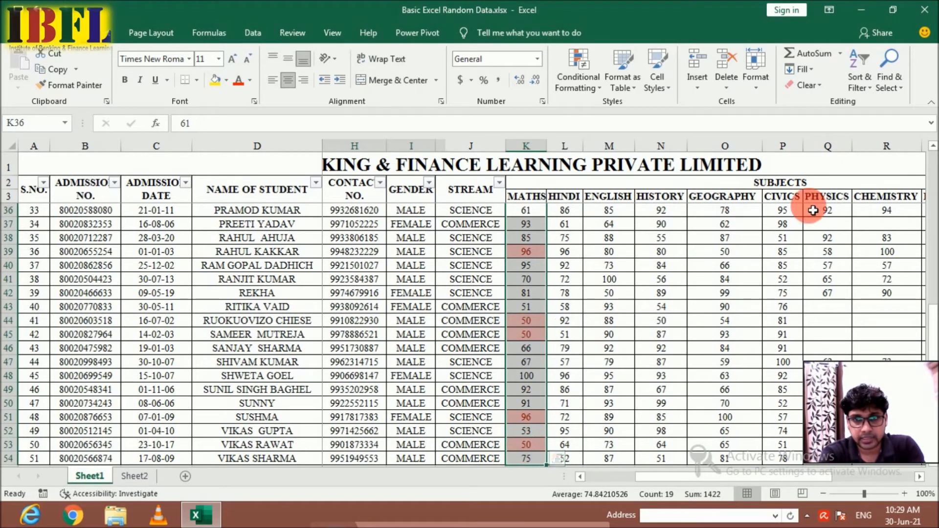
drag(935, 326, 931, 146)
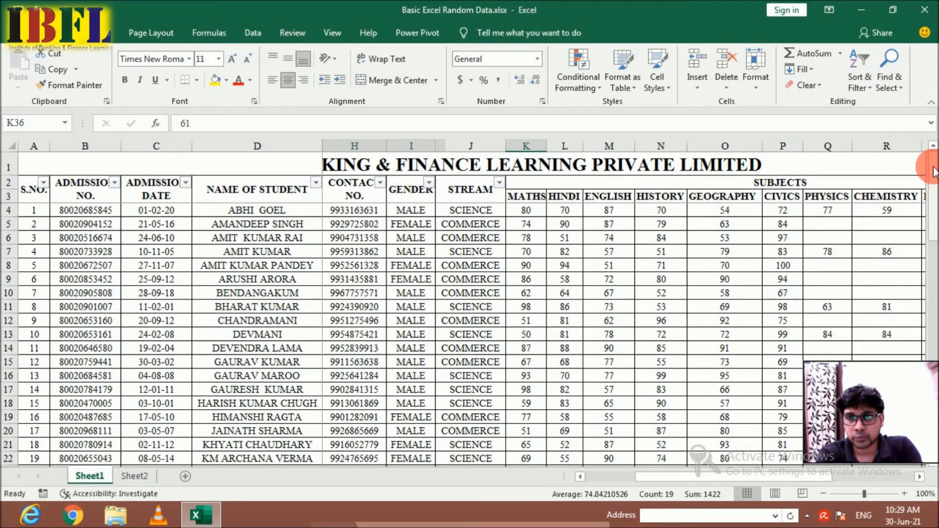
click(591, 87)
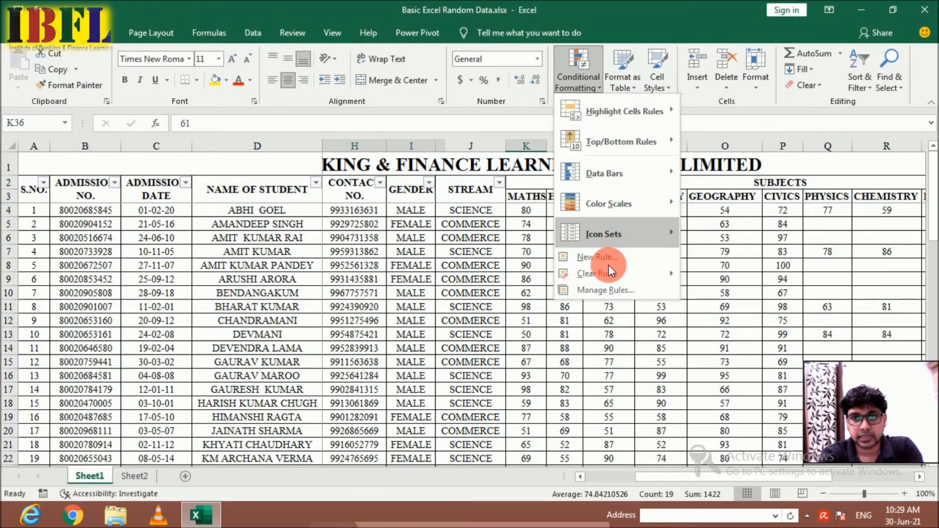
mouse_move(606, 275)
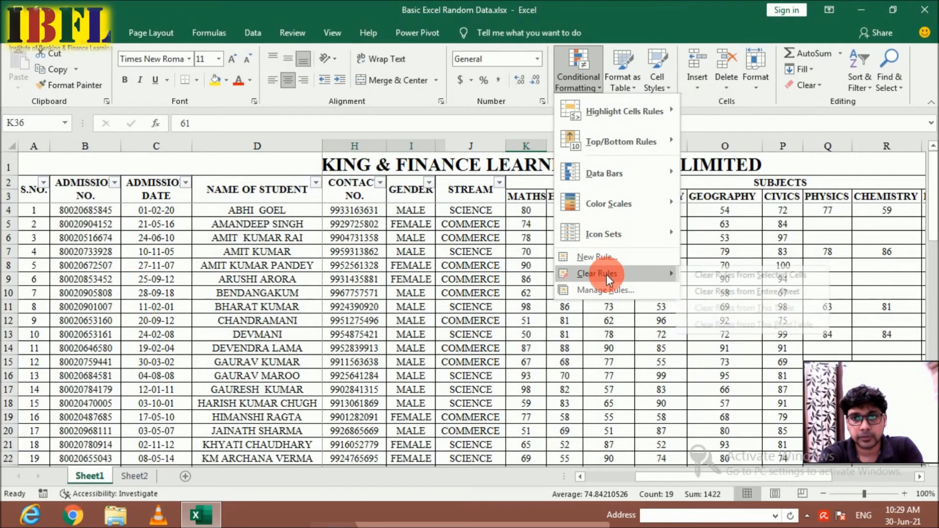
click(699, 273)
click(601, 87)
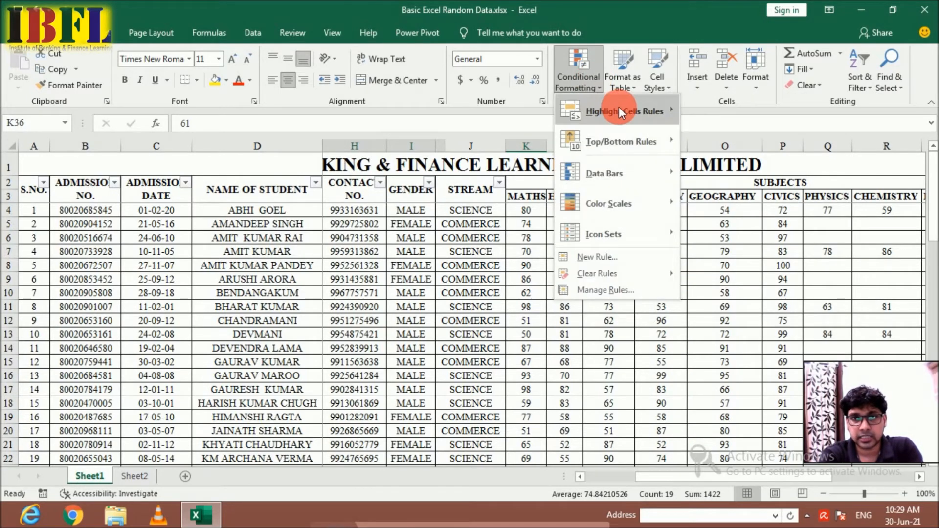
mouse_move(619, 111)
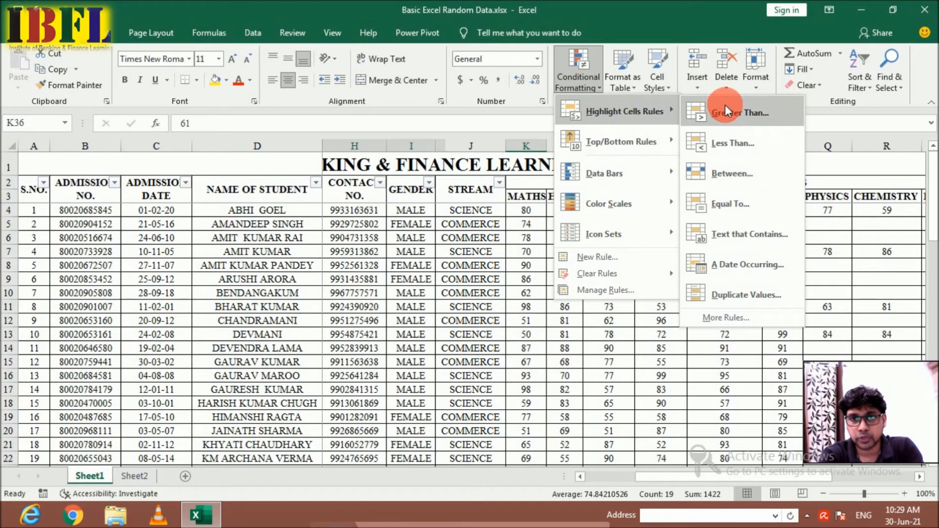
mouse_move(637, 143)
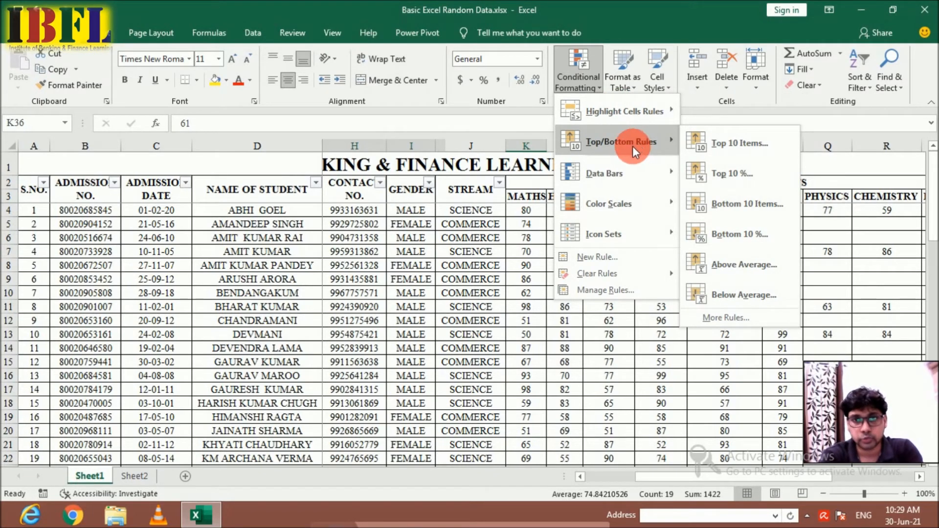
click(528, 213)
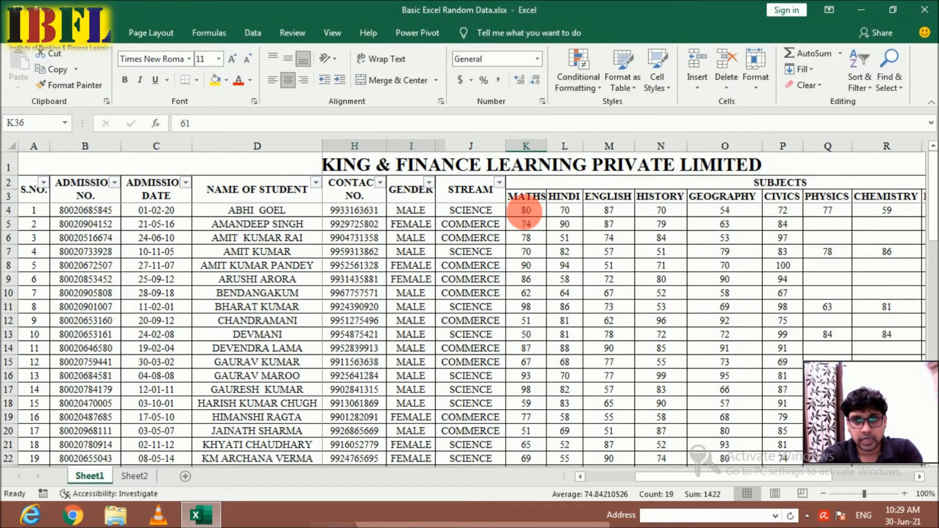
Select the totals out of 900 from W4 down to W54 and start a Top 10 Items rule
click(813, 211)
key(Right)
key(Right)
key(Right)
key(Right)
key(Right)
key(Right)
key(ctrl+shift+Down)
click(583, 83)
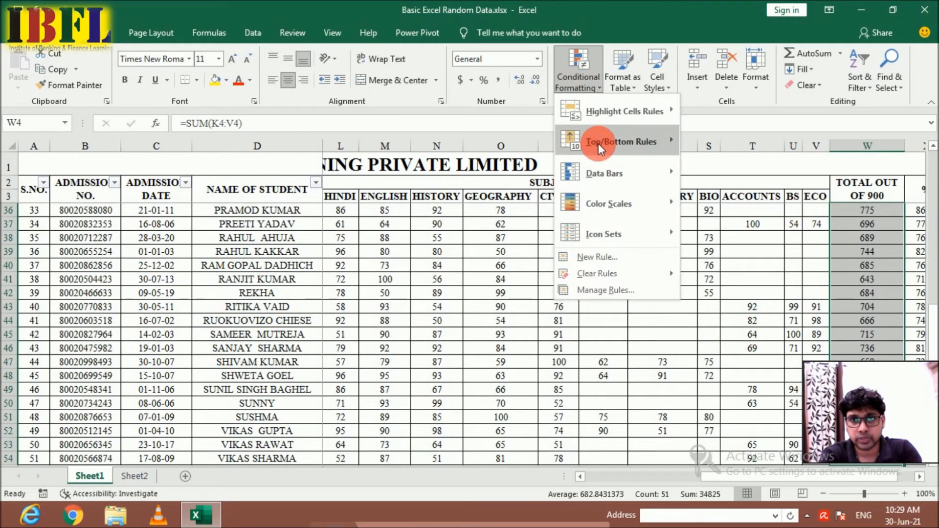
mouse_move(598, 143)
click(736, 141)
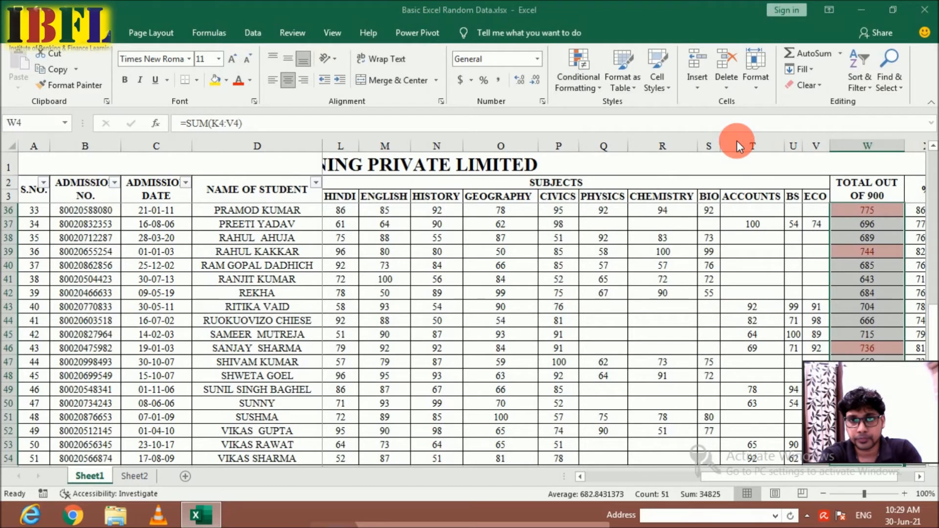
Lower the number of top-ranking items to 1 in the Top 10 Items rule, keeping Light Red Fill with Dark Red Text
click(349, 237)
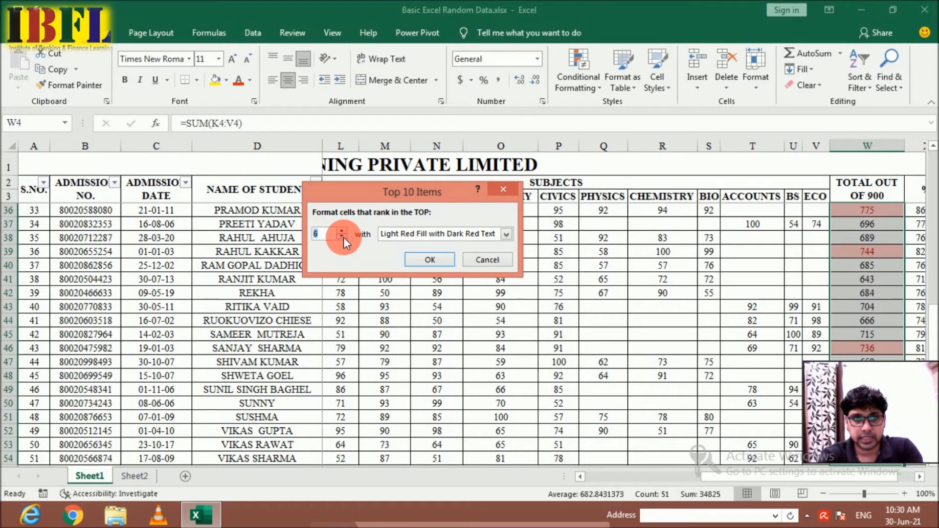
click(343, 237)
click(343, 237)
click(343, 237)
click(344, 237)
click(343, 237)
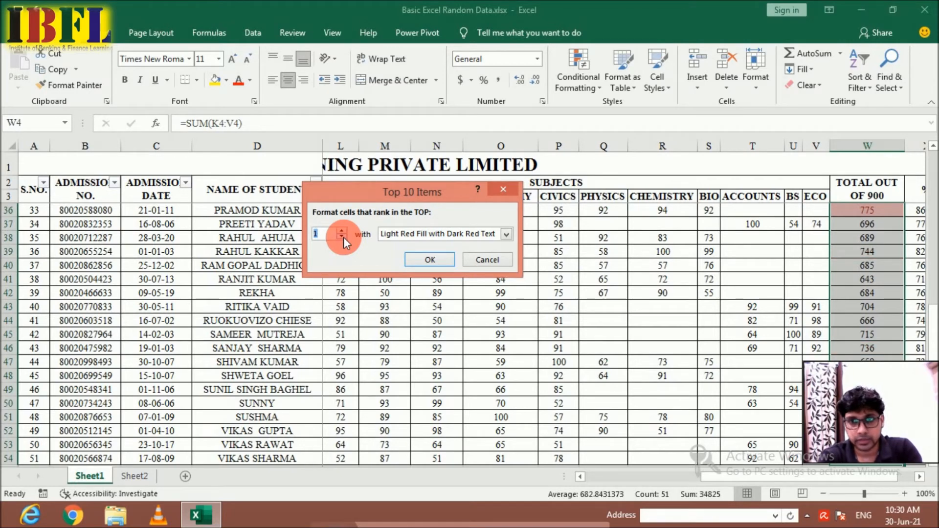
Raise the number of top-ranking items to 50 in the Top 10 Items rule for the totals
key(Up)
key(Up)
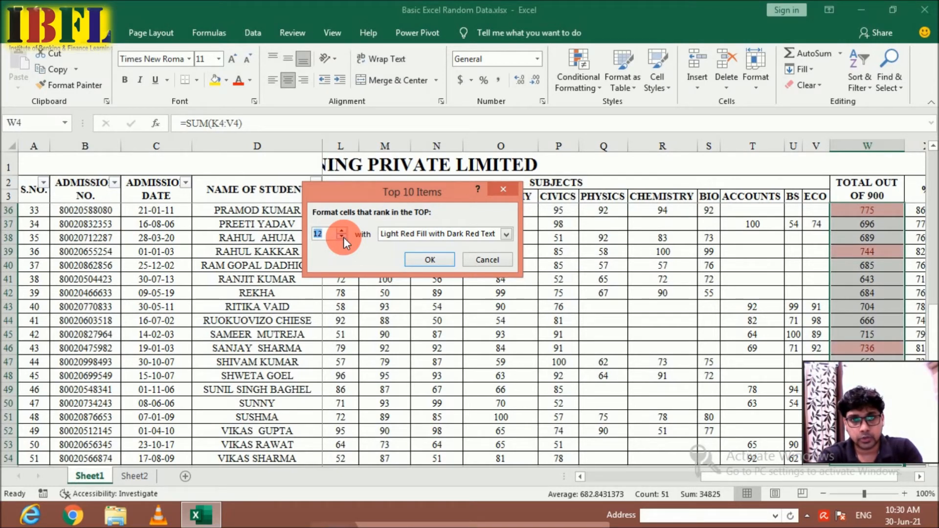
key(Up)
key(Up)
key(Up)
key(Up)
key(Up)
key(Up)
key(Up)
key(Up)
key(Up)
key(Up)
key(Up)
key(Up)
key(Up)
key(Up)
key(Up)
key(Up)
key(Up)
key(Up)
key(Up)
key(Up)
key(Up)
key(Up)
key(Up)
key(Up)
key(Up)
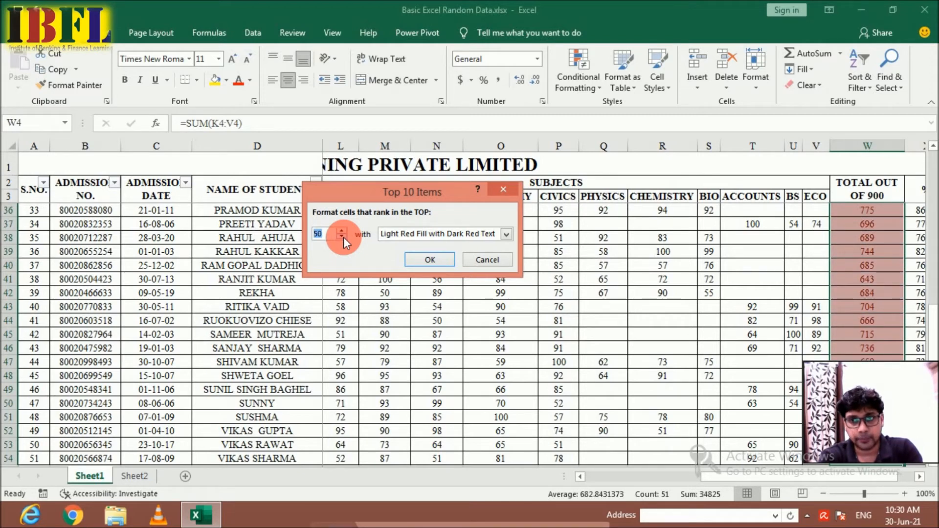
Lower the number of top-ranking items to 10, and cancel the Top 10 Items rule without applying it
click(342, 236)
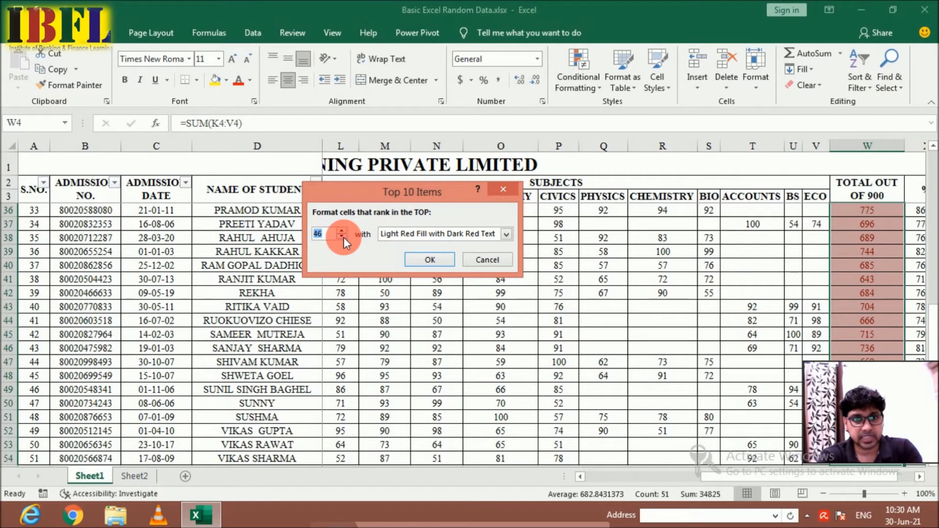
key(Down)
key(Down)
key(Down)
key(Down)
key(Down)
key(Down)
key(Down)
key(Down)
key(Down)
key(Down)
key(Down)
key(Down)
key(Down)
key(Down)
key(Down)
key(Down)
key(Down)
key(Down)
key(Down)
key(Down)
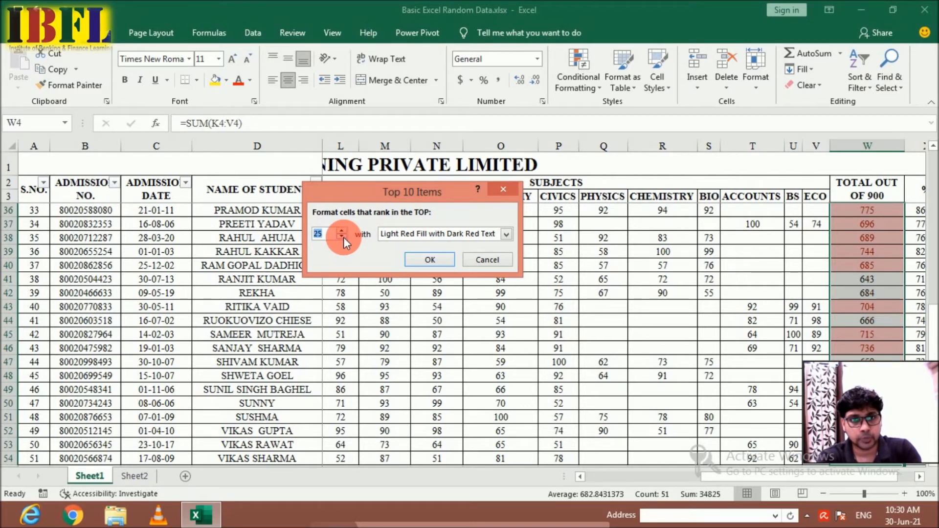
key(Down)
key(Down)
key(Down)
key(Down)
key(Down)
key(Down)
key(Down)
key(Down)
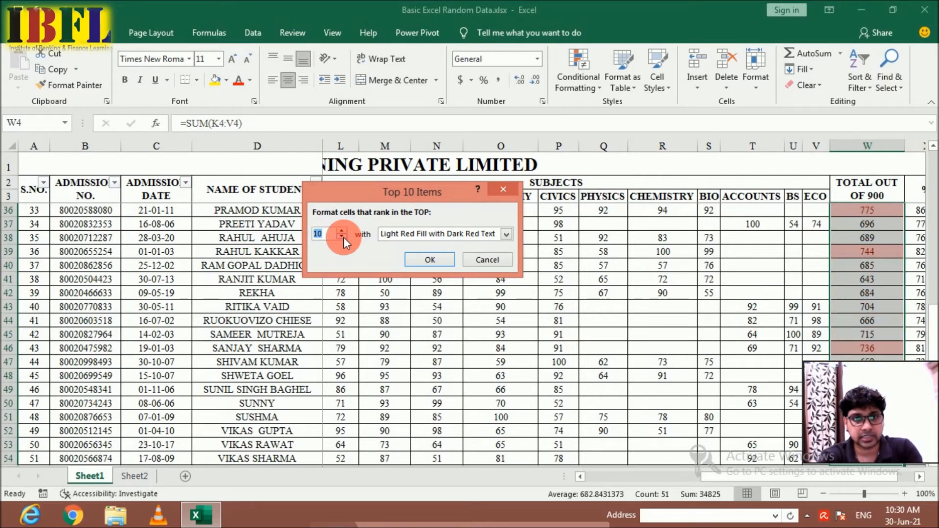
click(479, 260)
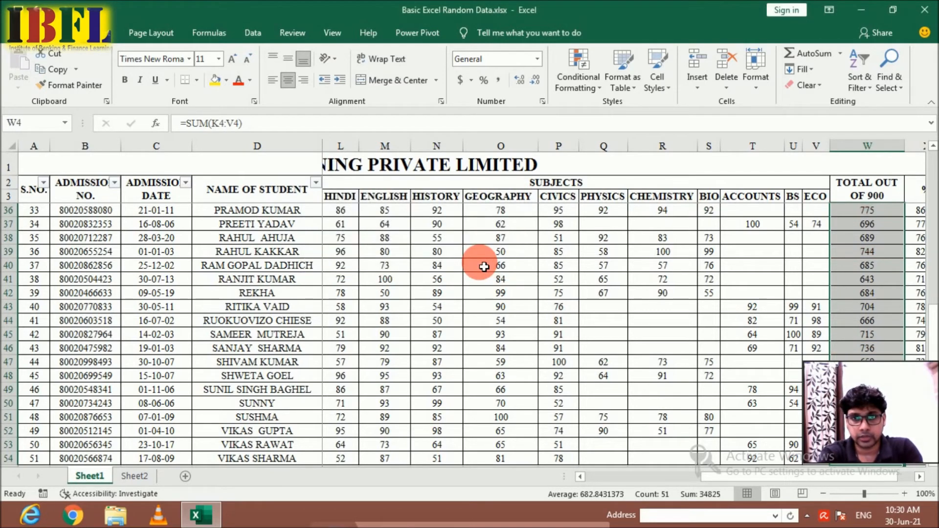
Start a Top 10% rule on the selected totals and raise the percentage to 100 with Light Red Fill with Dark Red Text
click(589, 88)
mouse_move(619, 142)
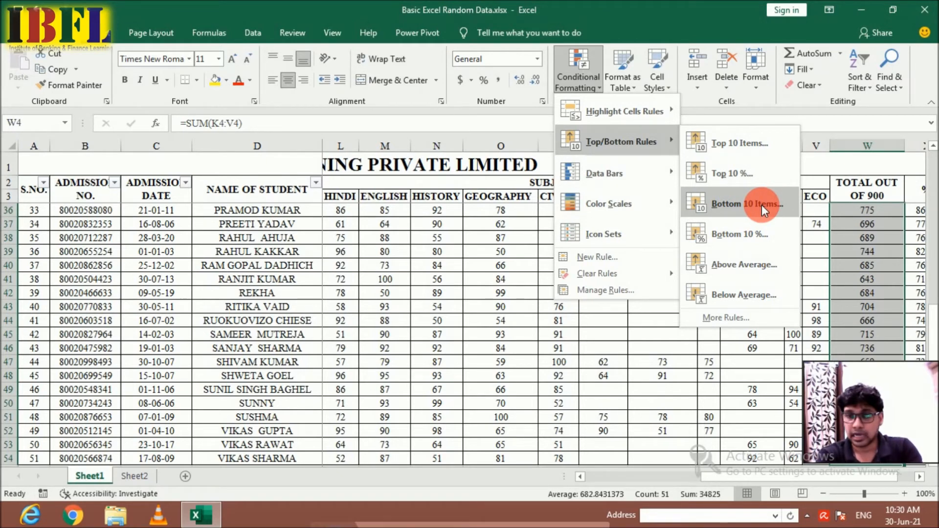
click(746, 172)
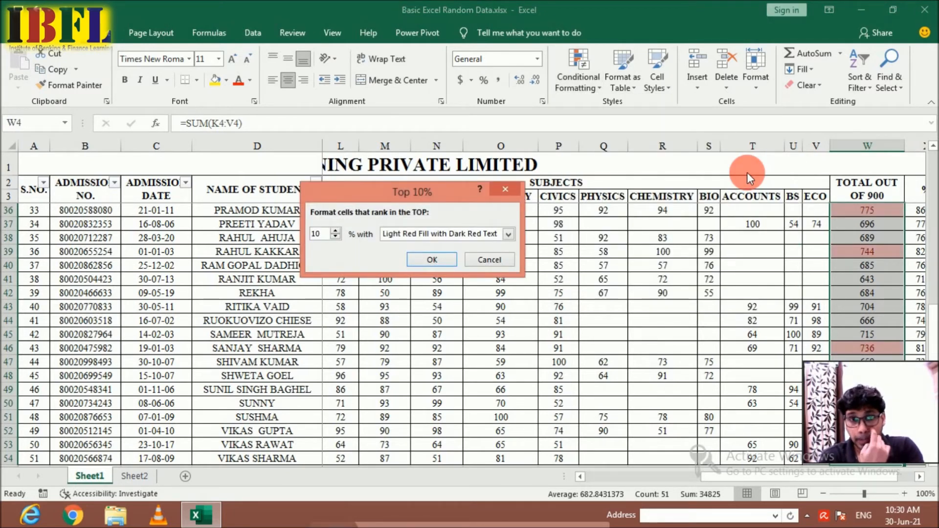
key(Up)
key(Up)
key(Up)
key(Up)
key(Up)
key(Up)
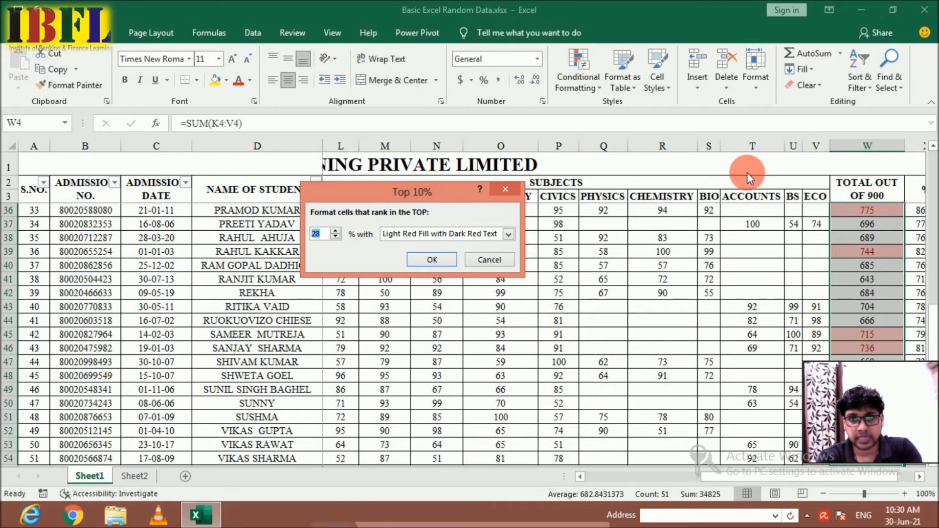
key(Up)
key(Up)
key(Up)
key(Up)
key(Up)
key(Up)
key(Up)
key(Up)
key(Up)
key(Up)
key(Up)
key(Up)
key(Up)
key(Up)
key(Up)
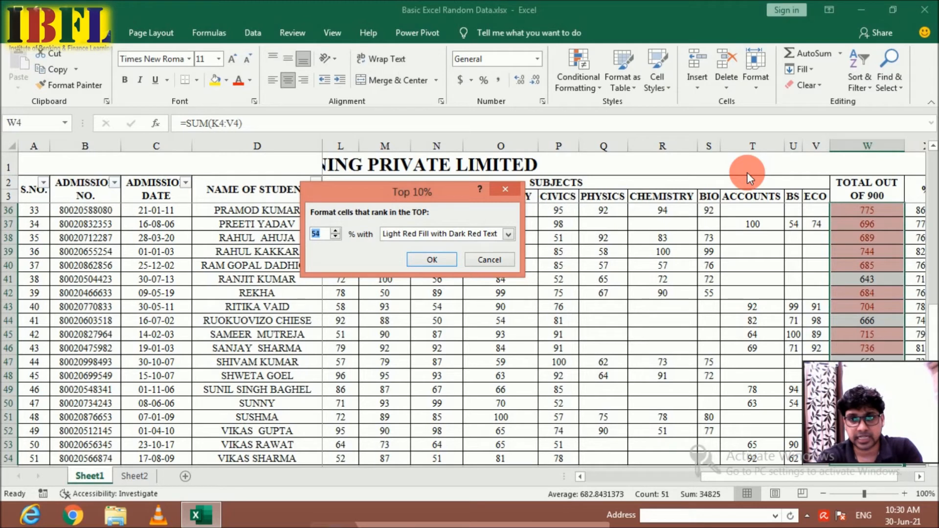
key(Up)
key(Up)
key(Up)
key(Up)
key(Up)
key(Up)
key(Up)
key(Up)
key(Up)
key(Up)
key(Up)
key(Up)
key(Up)
key(Up)
key(Up)
key(Up)
key(Up)
key(Up)
key(Up)
key(Up)
key(Up)
key(Up)
key(Up)
key(Up)
key(Up)
key(Up)
key(Up)
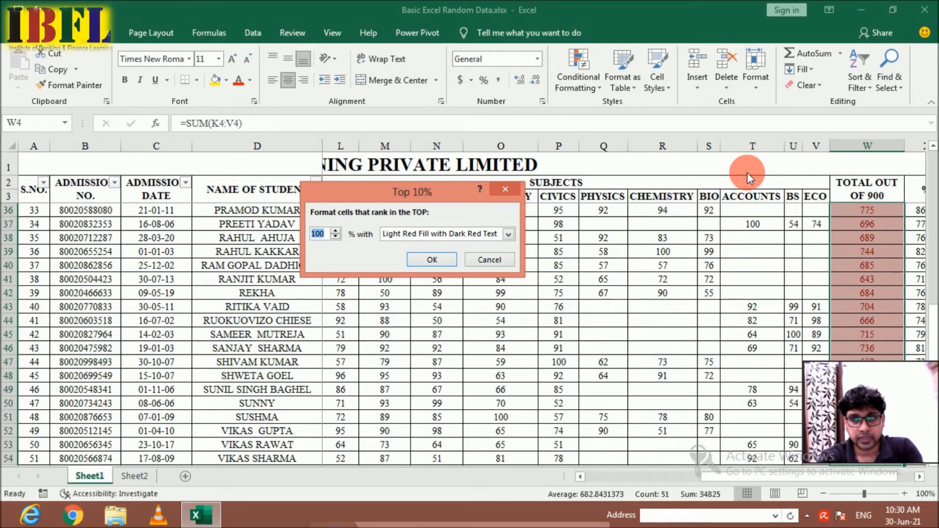
Lower the Top 10% rule's percentage to 50 and cancel the rule without applying it
key(Down)
key(Down)
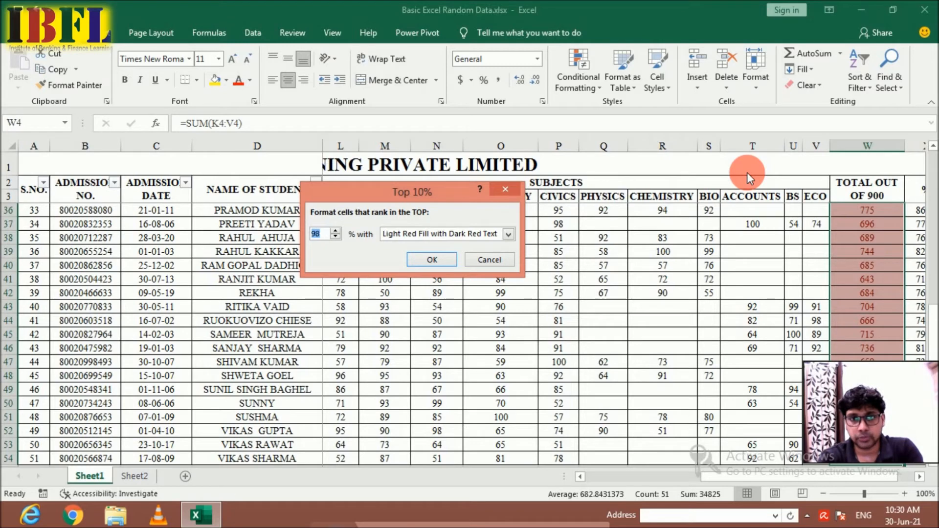
key(Down)
key(Down)
key(Down)
key(Down)
key(Down)
key(Down)
key(Down)
key(Down)
key(Down)
key(Down)
key(Down)
key(Down)
key(Down)
key(Down)
key(Down)
key(Down)
key(Down)
key(Down)
key(Down)
key(Down)
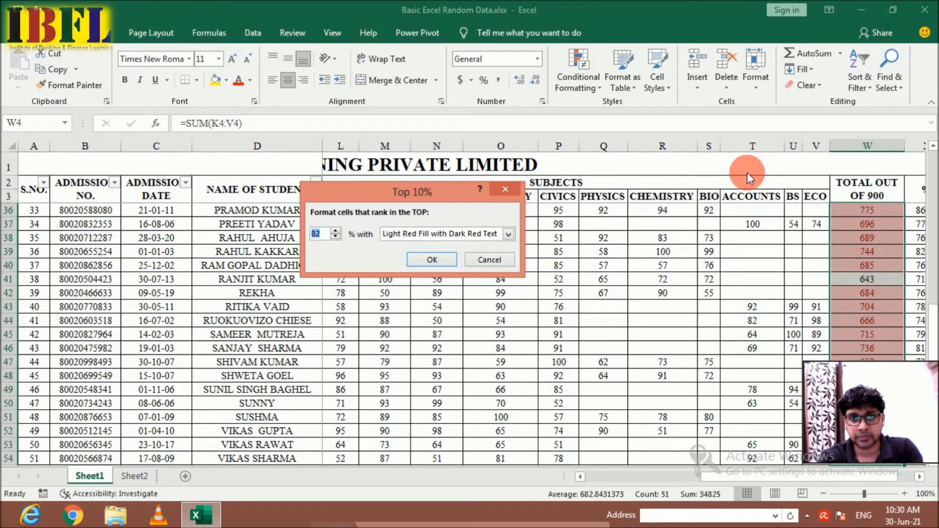
key(Down)
key(Down)
key(Down)
key(Down)
key(Down)
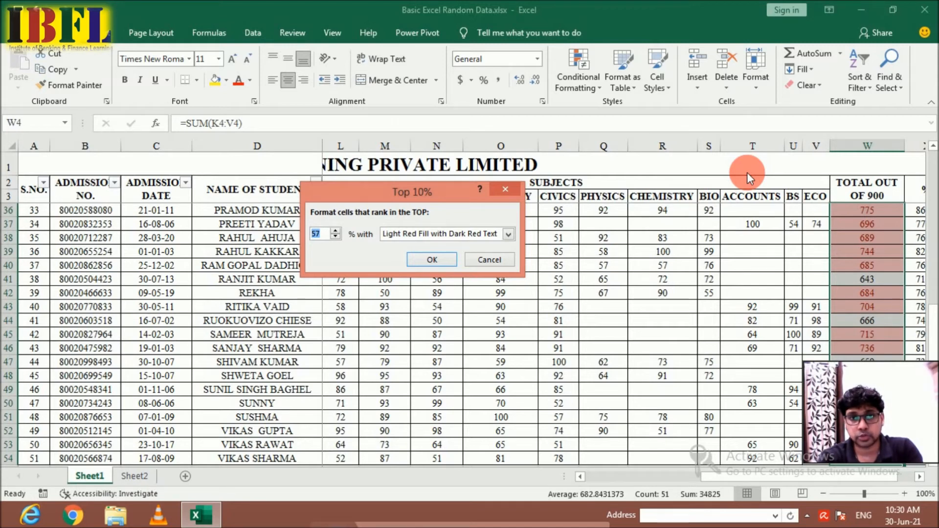
key(Down)
key(Down)
key(Down)
key(Down)
key(Down)
key(Down)
key(Down)
key(Down)
key(Down)
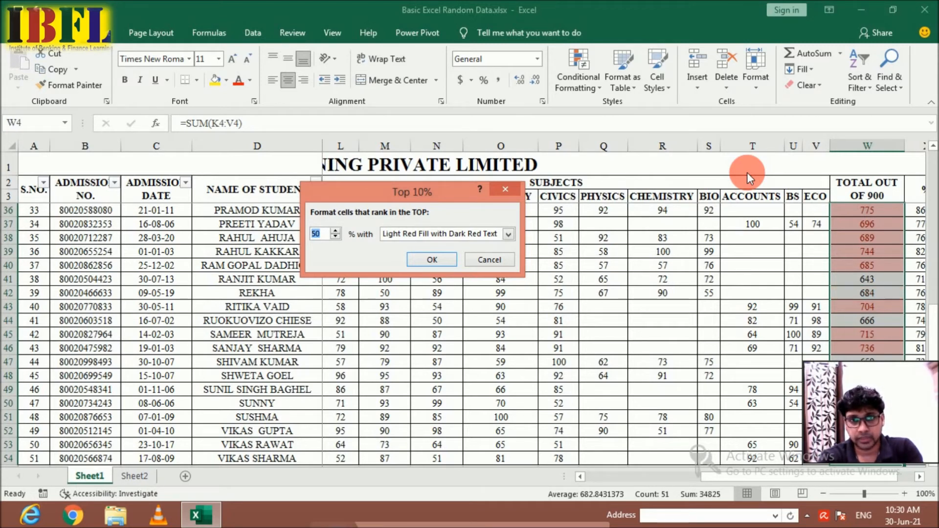
key(Up)
key(Up)
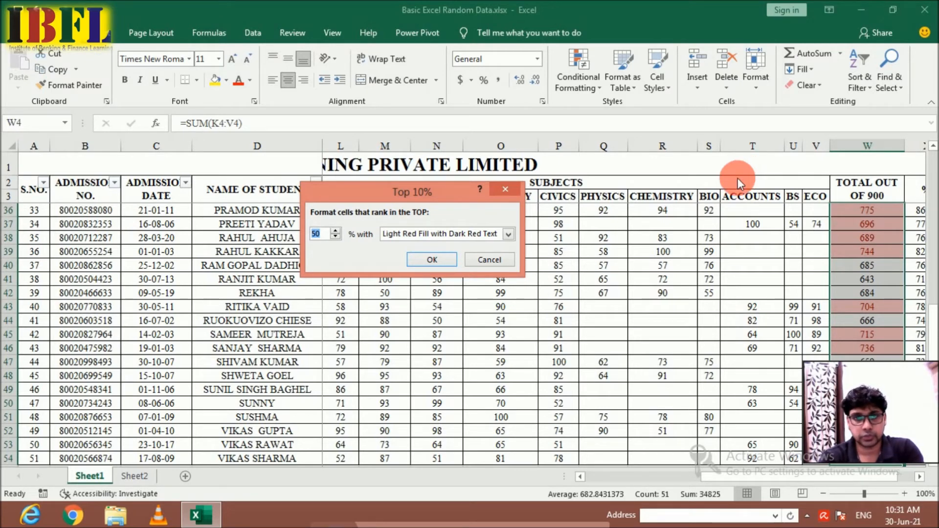
click(509, 261)
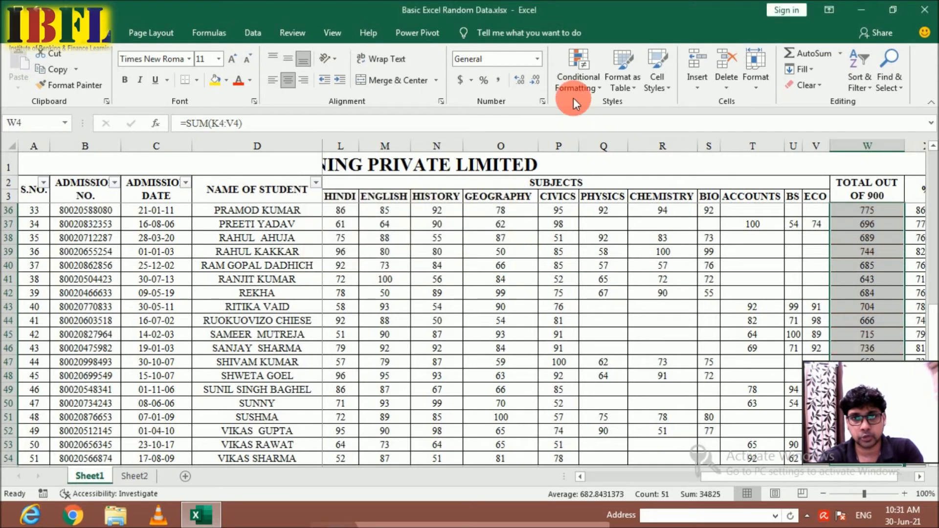
click(575, 82)
mouse_move(632, 140)
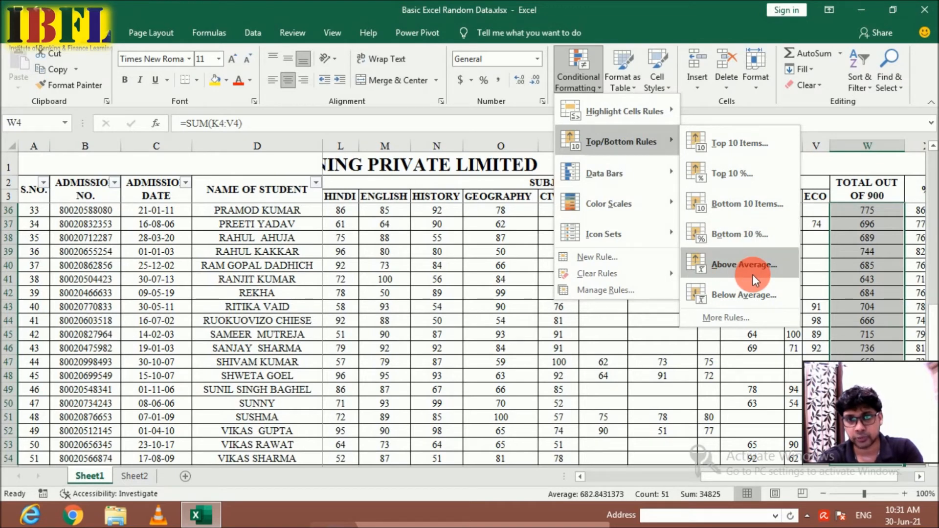
click(856, 286)
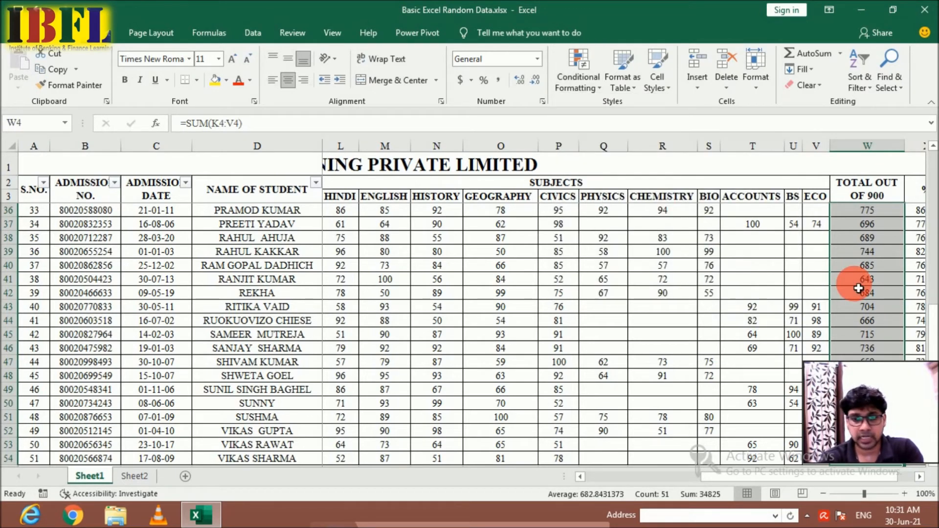
Reselect the totals out of 900 from W4 down to W54
key(ctrl+Up)
key(ctrl+Up)
key(Down)
key(Down)
key(Down)
key(Up)
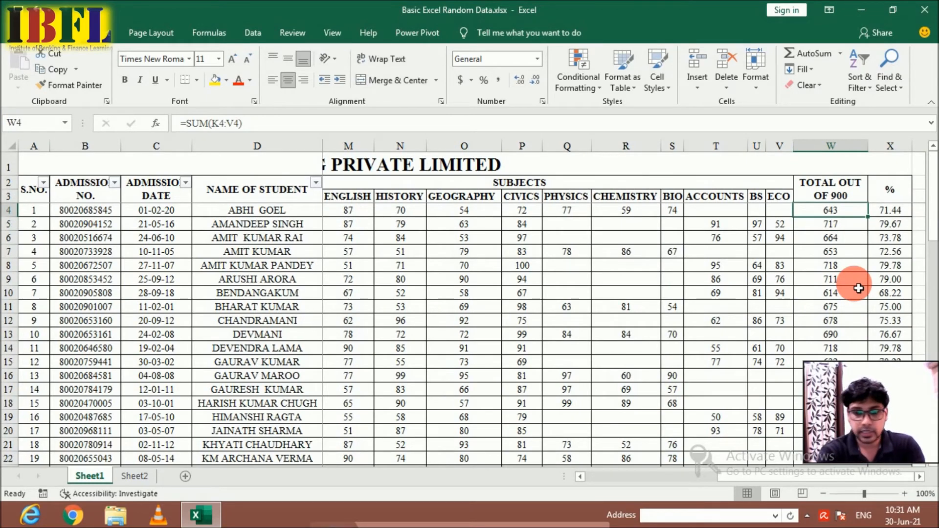
key(ctrl+shift+Down)
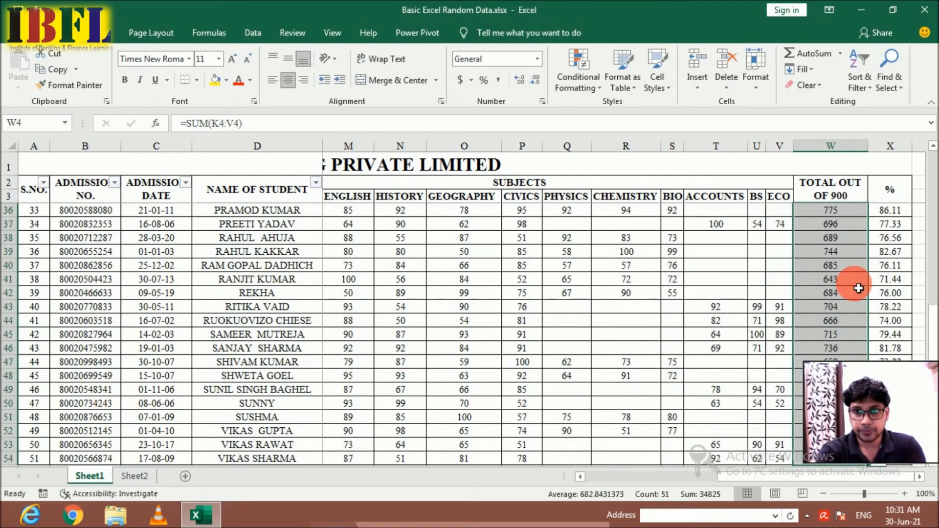
Calculate the average of the totals in W4:W54 in cell Z39 with the AVERAGE function
scroll(778, 452, right, 3)
click(708, 251)
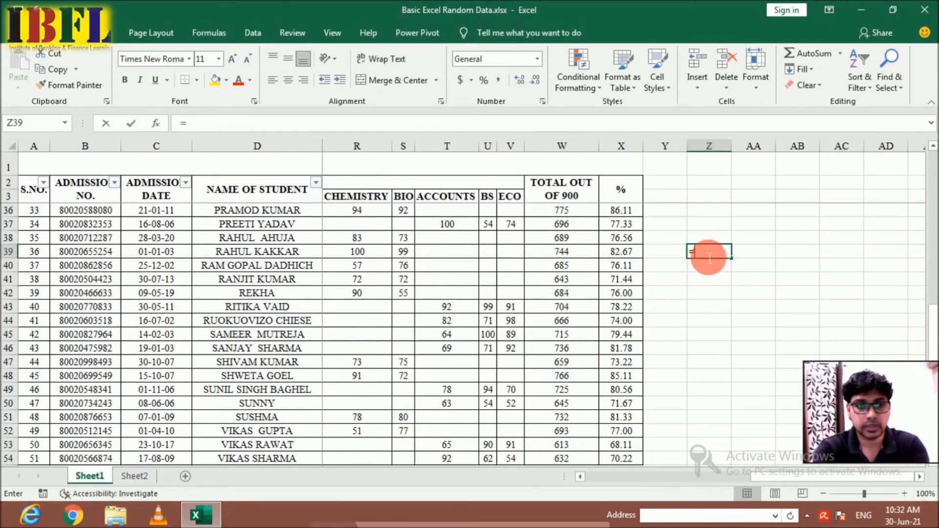
text(=average)
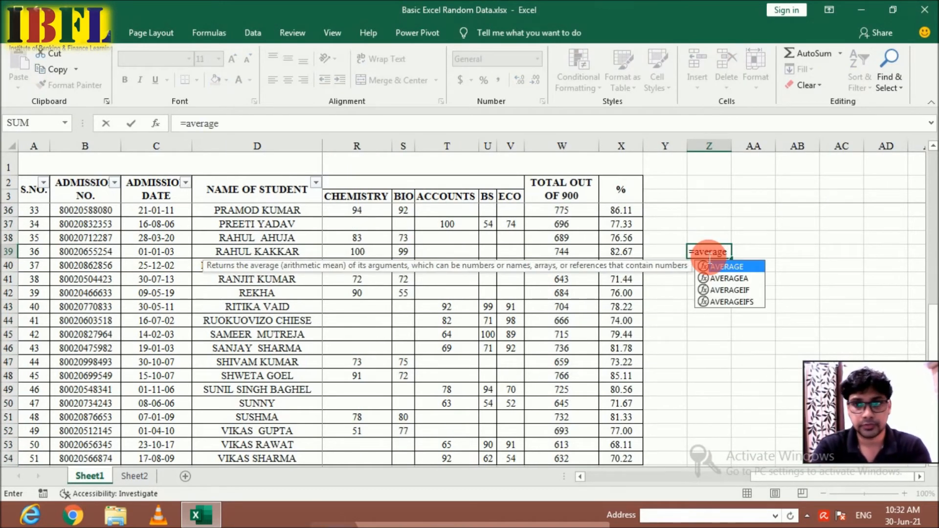
key(Tab)
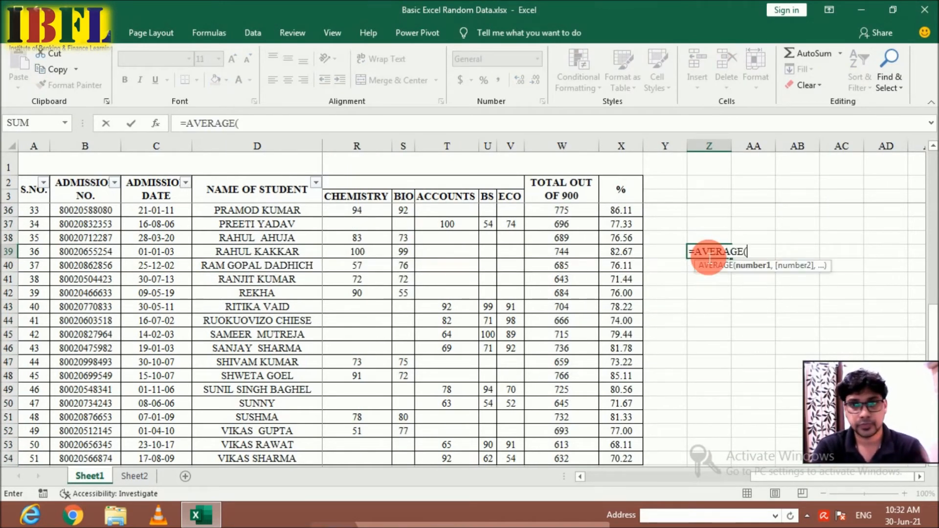
click(586, 216)
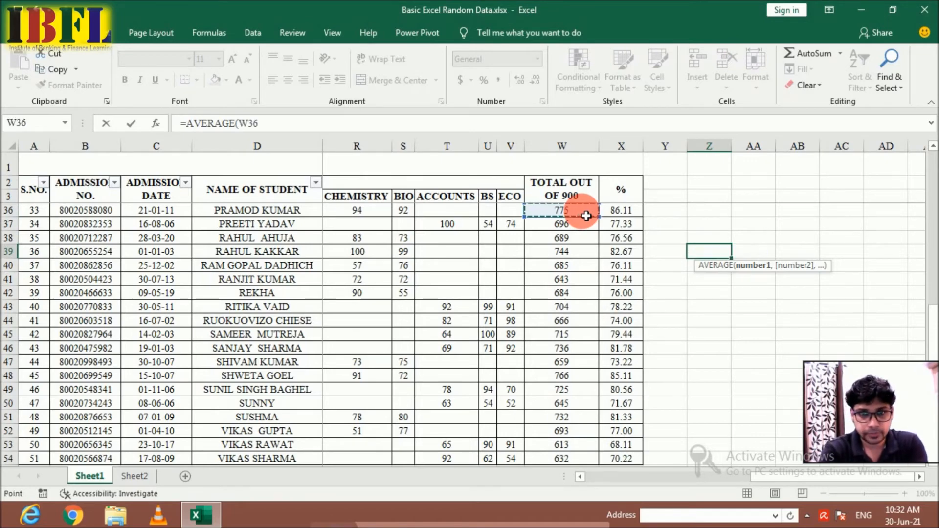
key(Up)
key(Up)
key(Up)
key(Up)
key(Up)
key(Up)
key(Up)
key(Up)
key(Up)
key(Up)
key(Up)
key(Up)
key(Up)
key(Up)
key(Up)
key(Up)
key(Up)
key(Up)
key(Up)
key(Up)
key(Up)
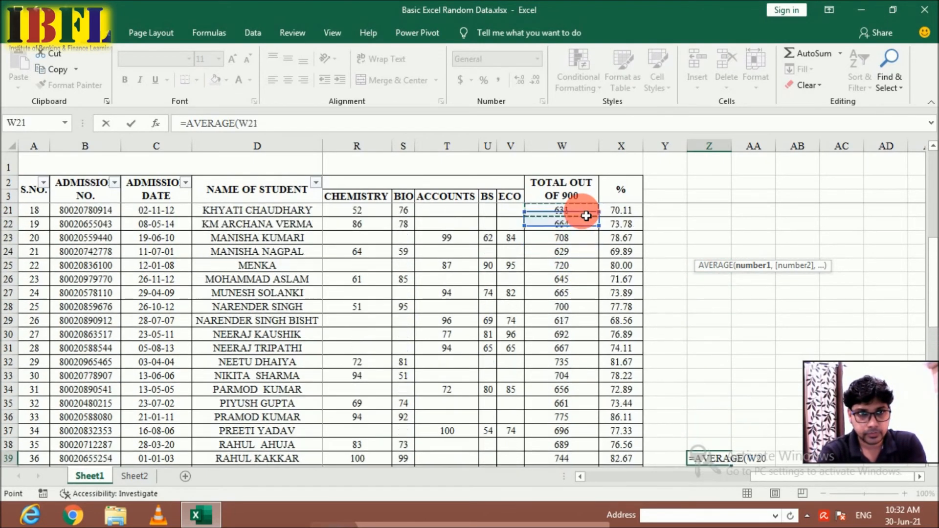
key(Up)
key(Up)
key(Up)
key(Up)
key(Up)
key(Up)
key(Up)
key(Up)
key(Up)
key(Up)
key(Up)
key(Up)
key(Up)
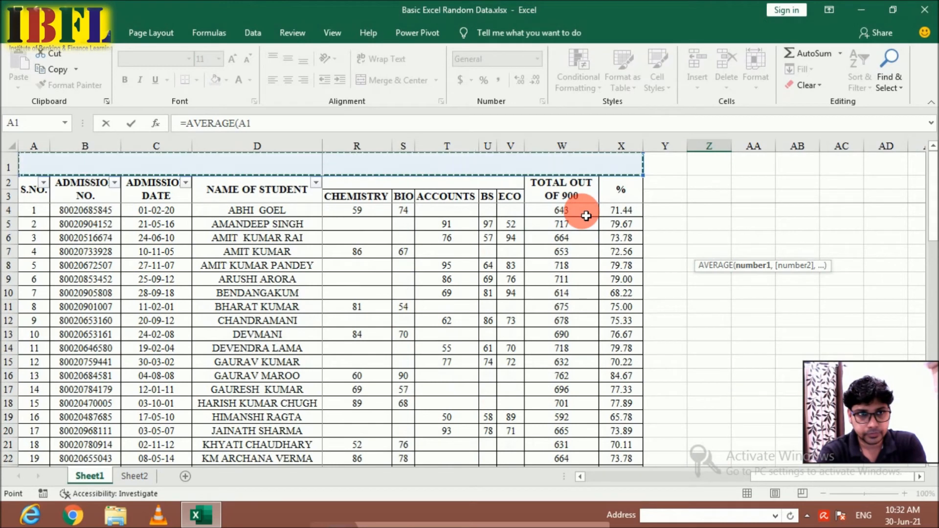
key(Down)
key(Down)
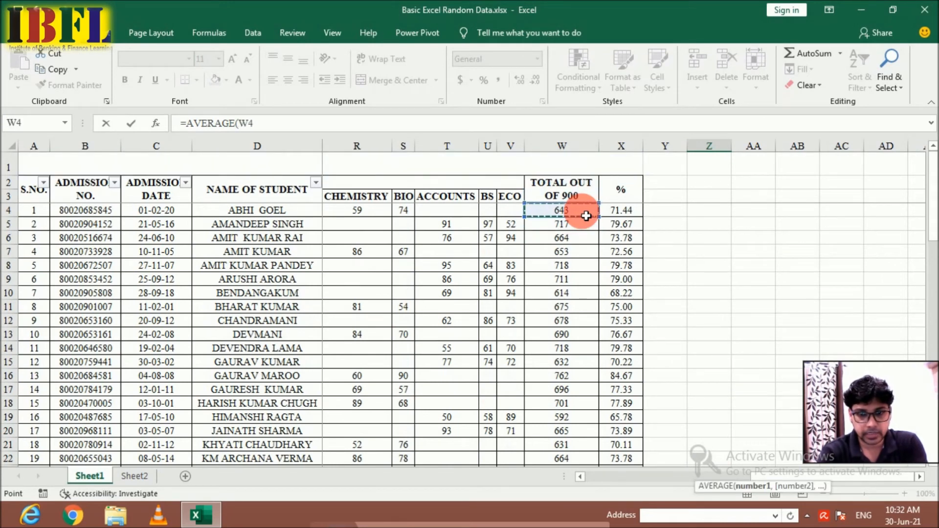
key(ctrl+shift+Down)
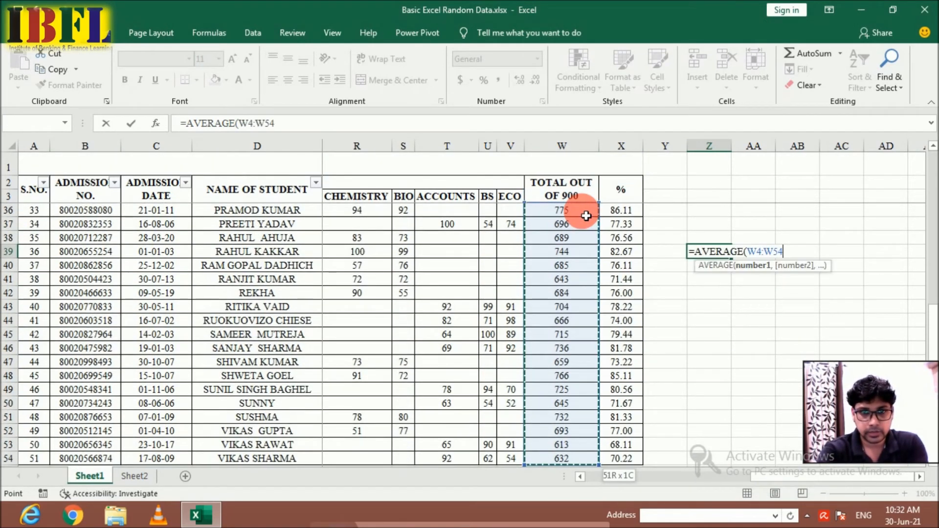
key(Return)
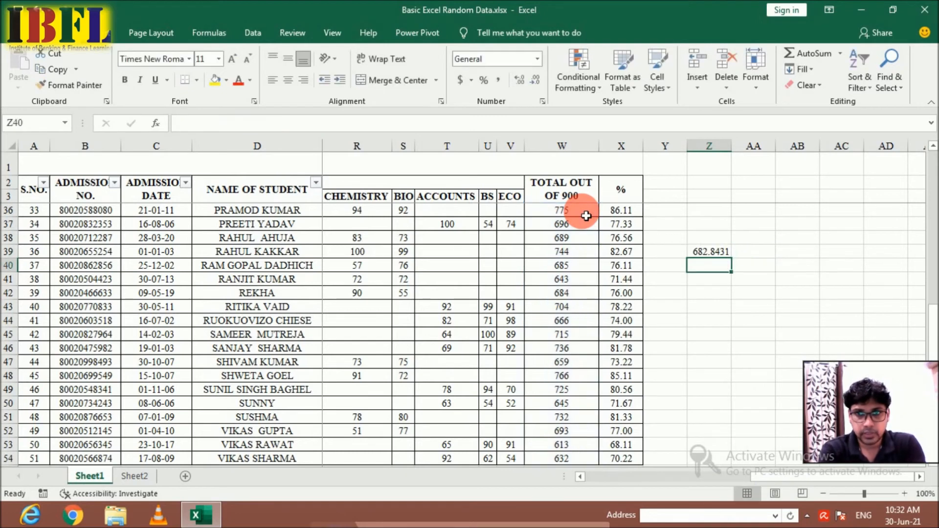
Reduce the displayed decimals of the average in Z39 to a whole number
click(713, 252)
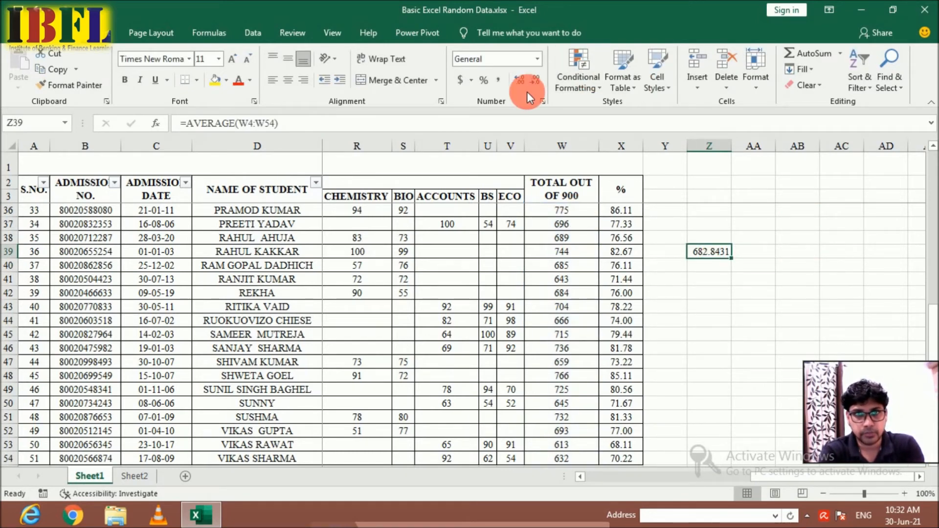
click(521, 79)
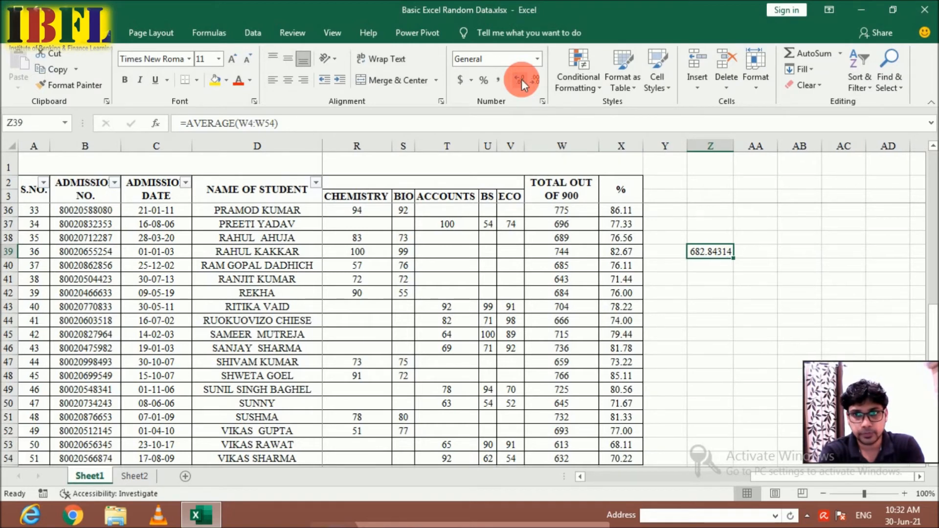
click(532, 77)
click(532, 77)
click(533, 77)
click(533, 77)
click(532, 78)
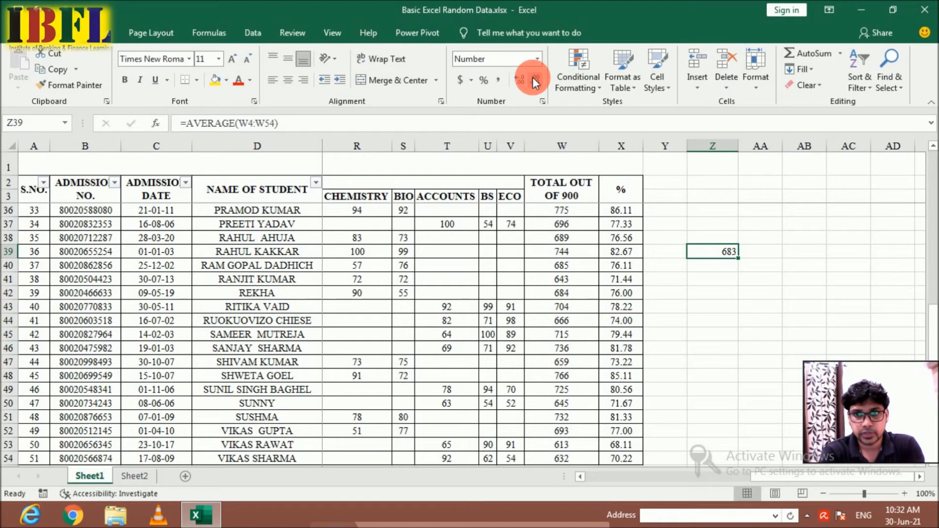
click(570, 214)
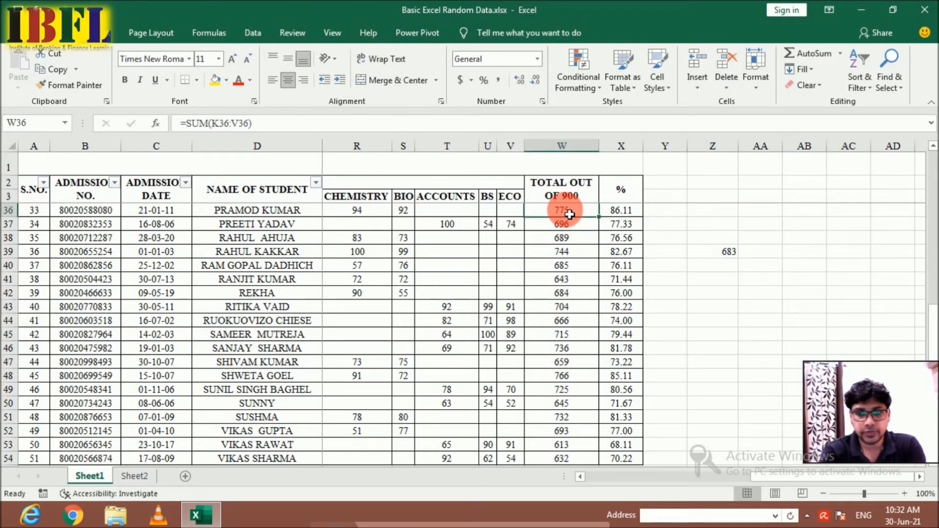
scroll(569, 215, up, 11)
click(569, 214)
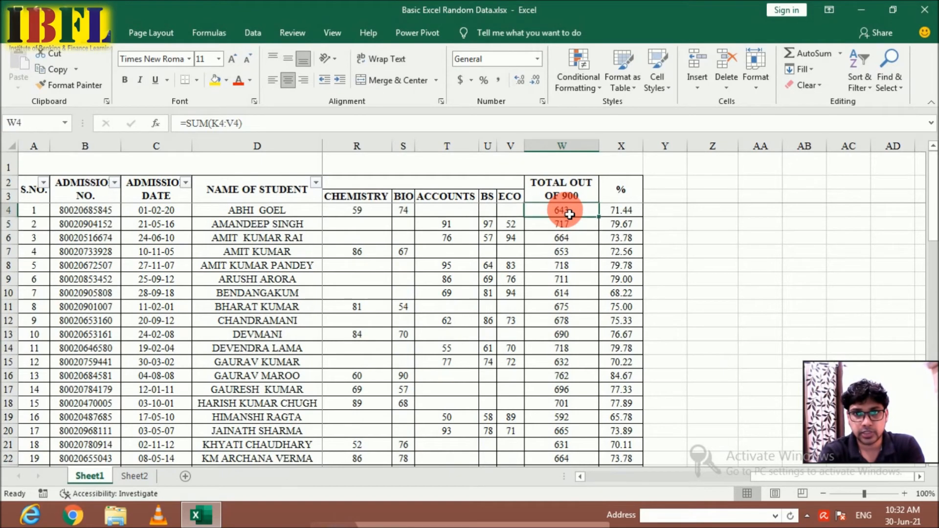
key(Right)
key(Right)
key(Right)
key(Right)
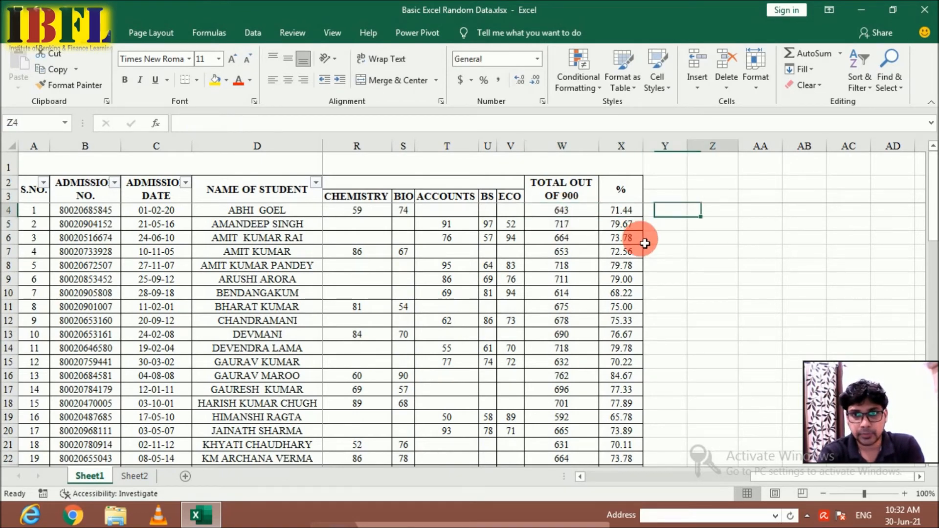
key(Down)
key(Down)
key(Down)
key(Down)
key(Down)
key(Down)
key(Down)
key(Down)
key(Down)
key(Down)
key(Down)
key(Down)
key(Down)
key(Down)
key(Down)
key(Down)
key(Down)
key(Down)
key(Down)
key(Down)
key(Down)
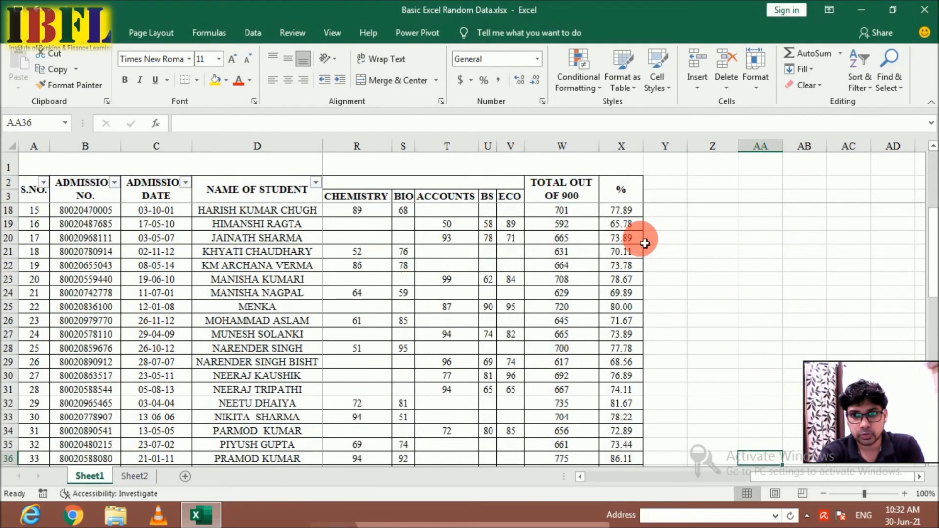
key(Up)
key(Up)
key(Up)
key(Up)
key(Up)
key(Up)
key(Up)
key(Up)
key(Up)
key(Up)
key(Up)
key(Up)
key(Up)
key(Up)
key(Up)
key(Up)
key(Up)
key(Up)
key(Up)
key(Up)
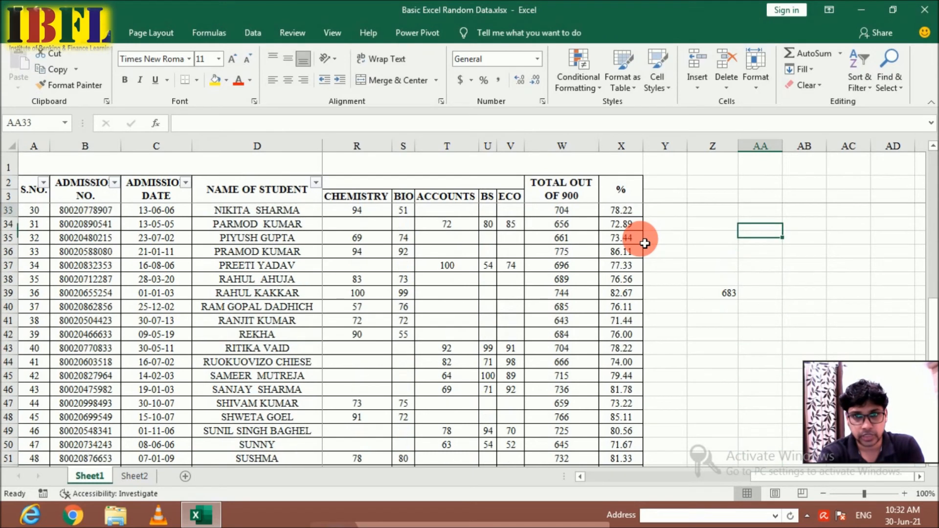
key(Up)
key(Up)
key(Up)
key(Up)
key(Up)
key(Up)
key(Up)
key(Up)
key(Up)
key(Up)
key(Up)
key(Up)
key(Up)
key(Up)
key(Up)
key(Up)
key(Down)
key(Down)
key(Down)
key(Down)
key(Down)
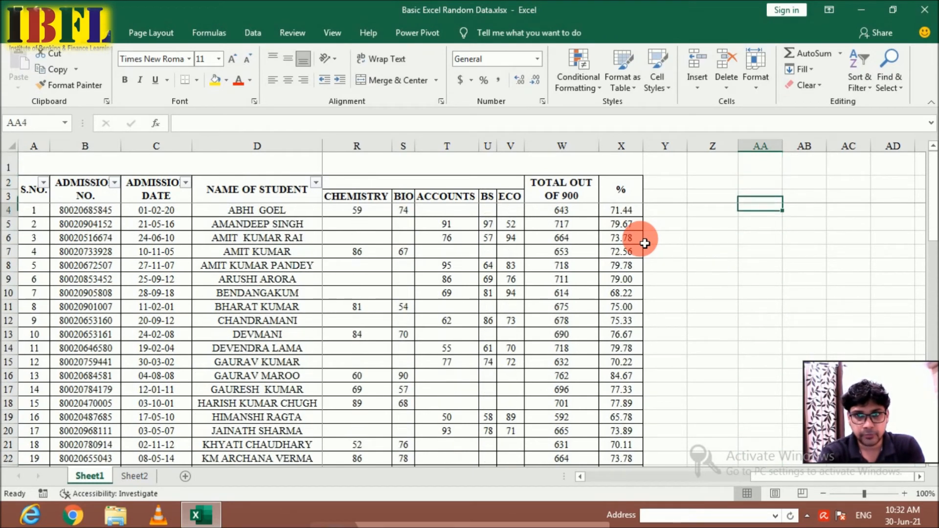
Select the totals out of 900 from W4 down to W54
key(Left)
key(Left)
key(Left)
key(Left)
key(Left)
key(Up)
key(Up)
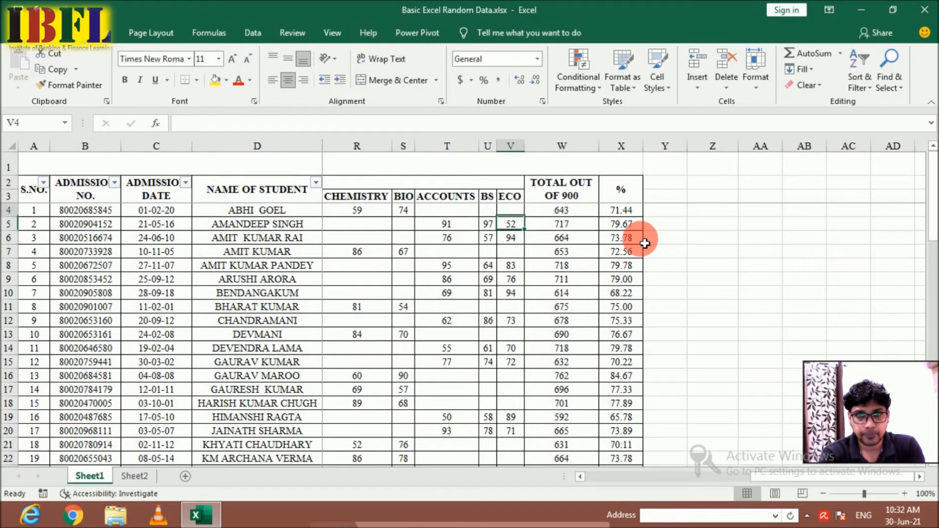
key(Right)
key(ctrl+shift+Down)
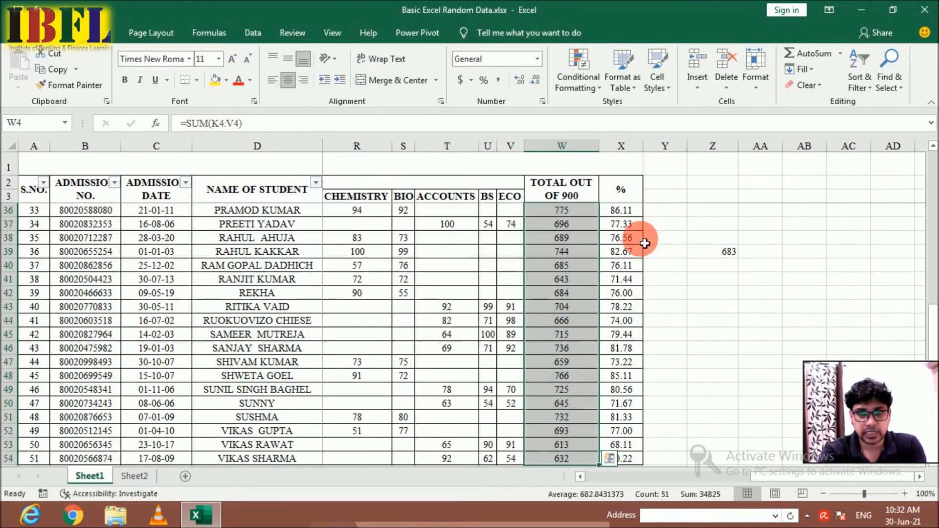
Preview an Above Average rule with Light Red Fill with Dark Red Text on the selected totals, and cancel it
click(570, 84)
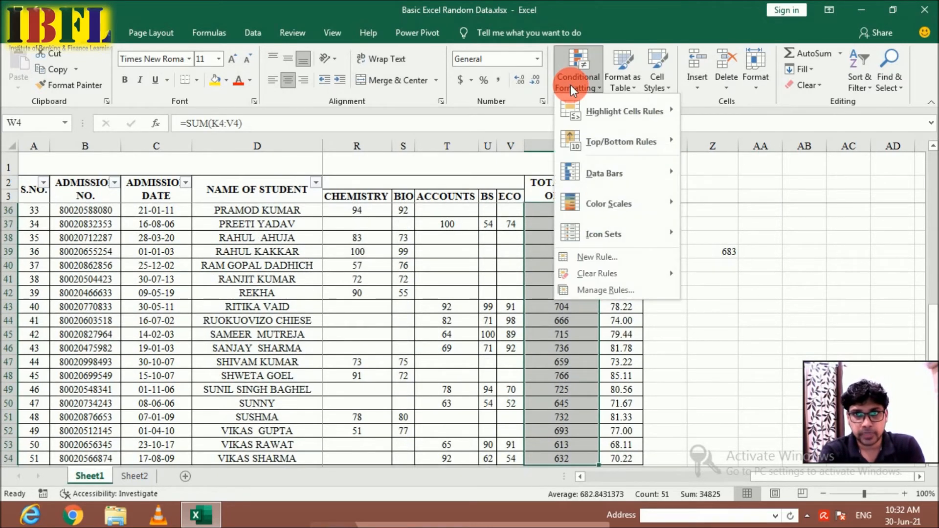
mouse_move(630, 142)
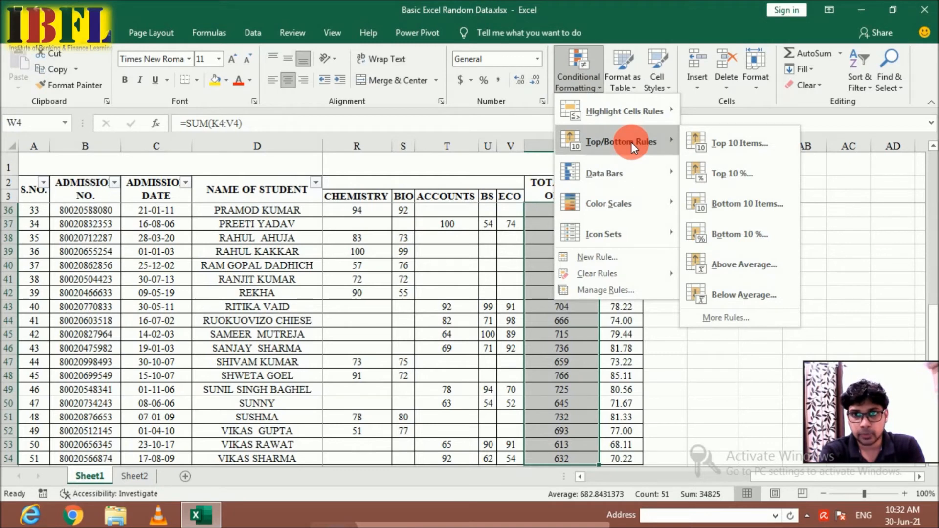
click(737, 269)
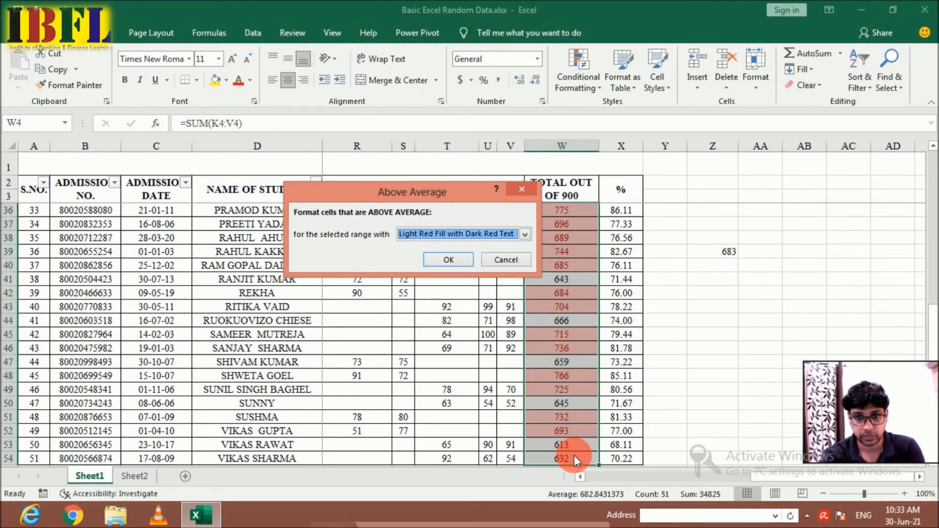
click(515, 259)
Preview a Below Average rule with Light Red Fill with Dark Red Text on the selected totals, and cancel it
click(596, 83)
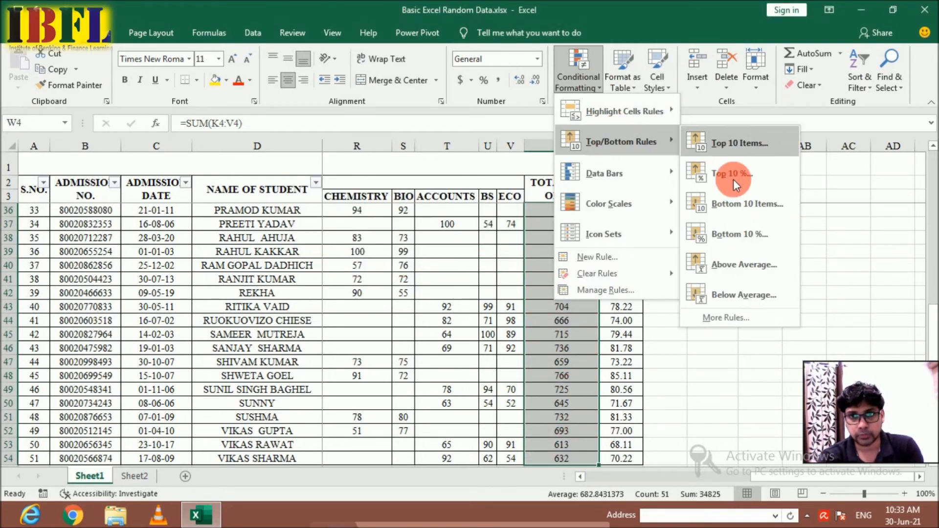
click(746, 293)
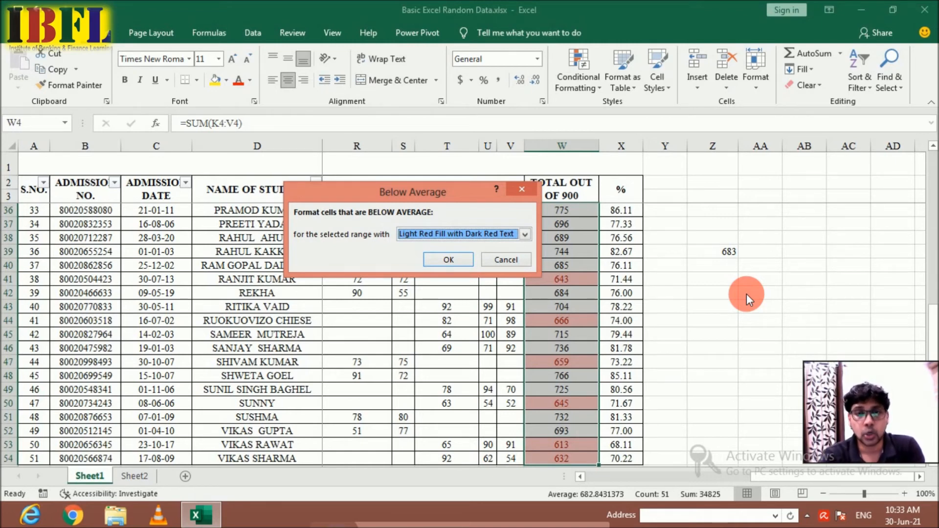
click(512, 262)
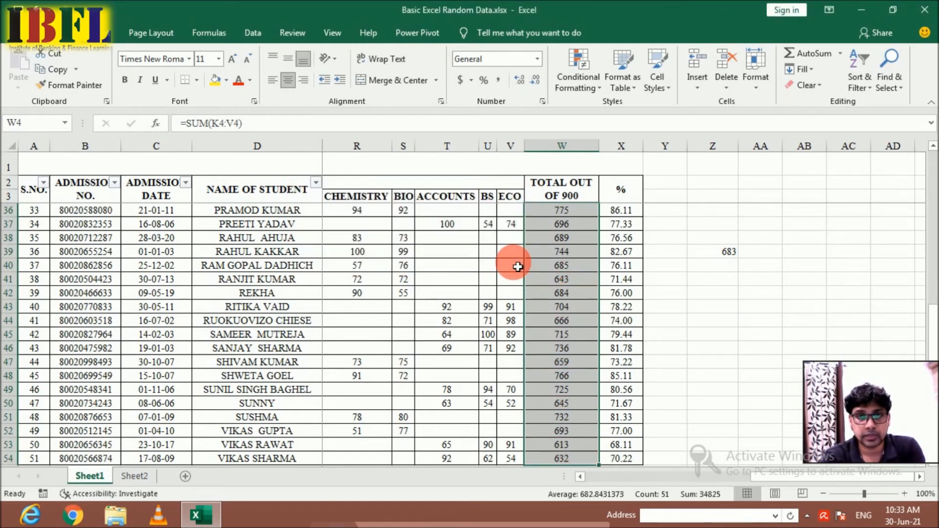
Apply the pink Solid Fill data bars to the selected totals
click(585, 78)
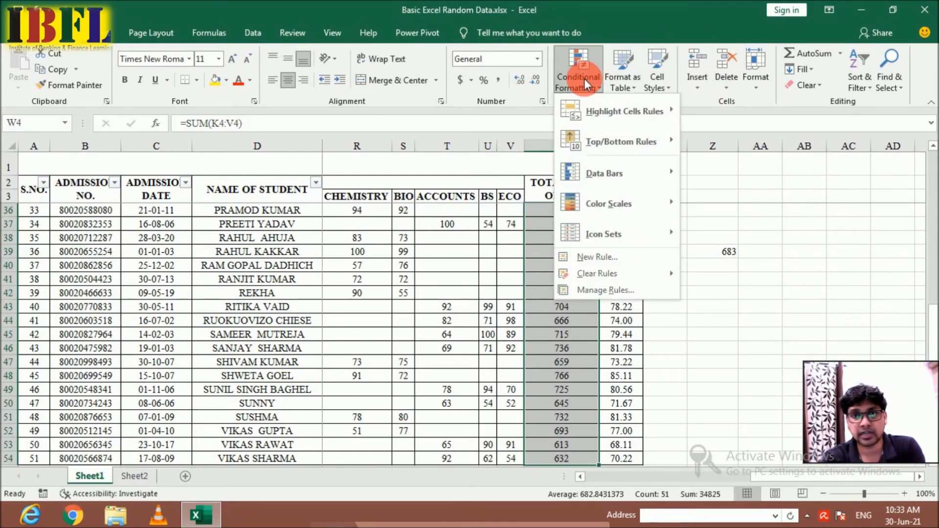
mouse_move(635, 110)
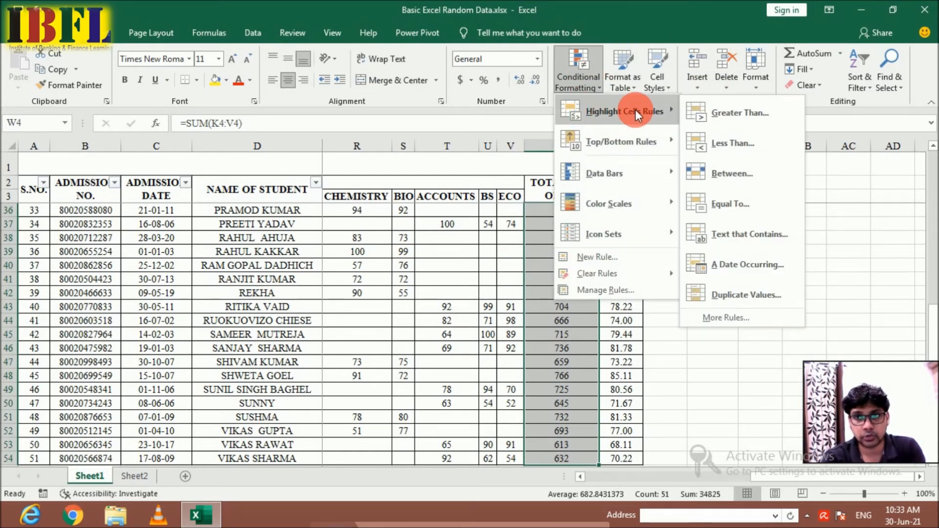
mouse_move(629, 142)
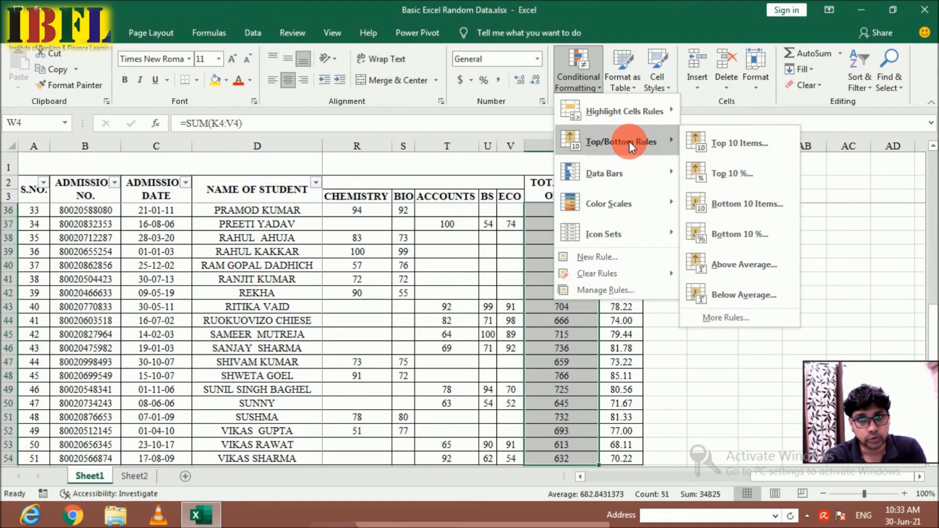
mouse_move(618, 172)
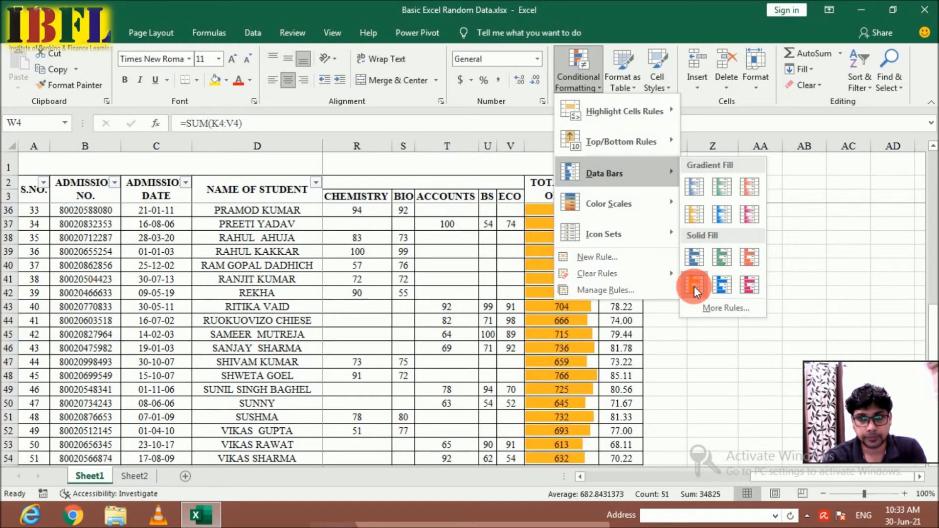
click(748, 289)
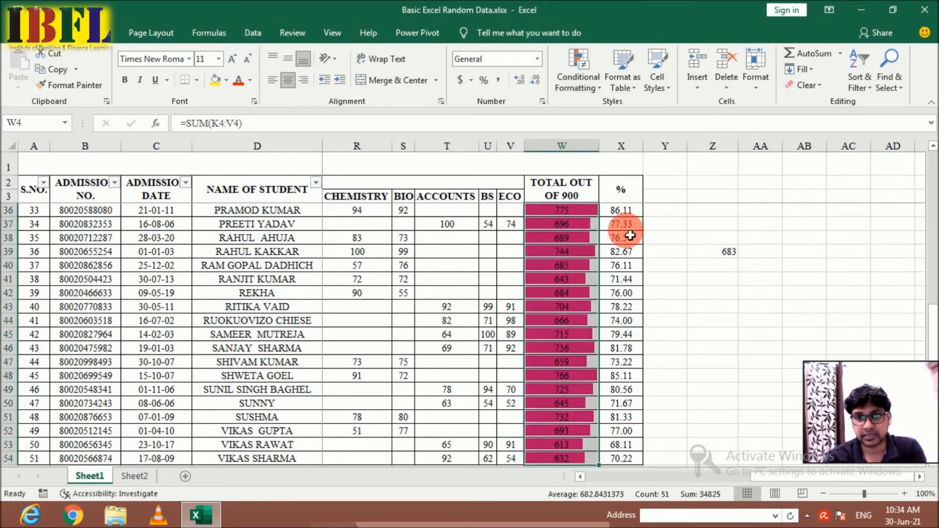
Select the totals from W36 down to W54 and preview the White, Background 1 font color on them
click(584, 218)
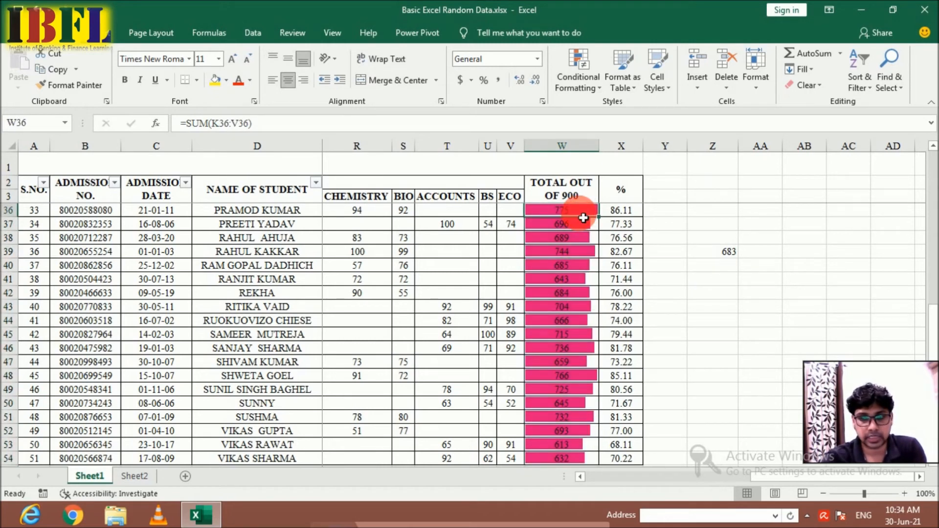
key(ctrl+shift+Down)
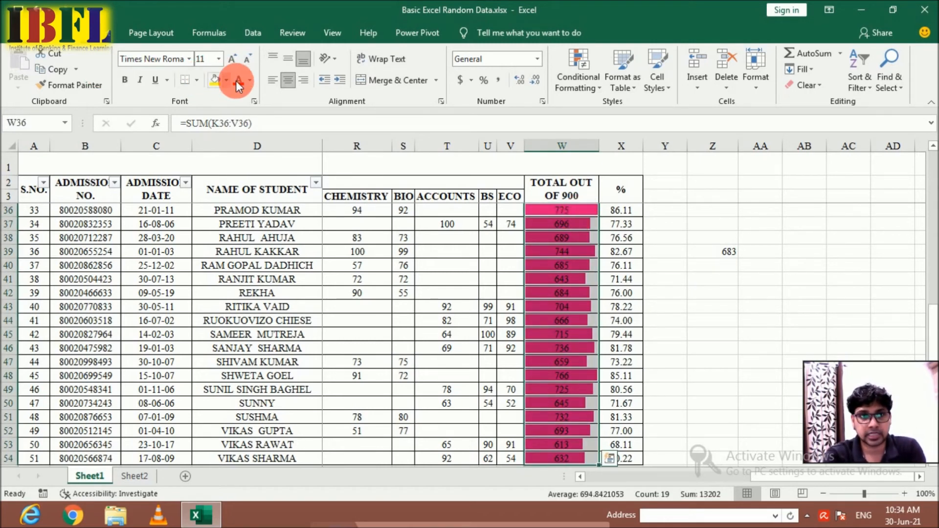
click(251, 83)
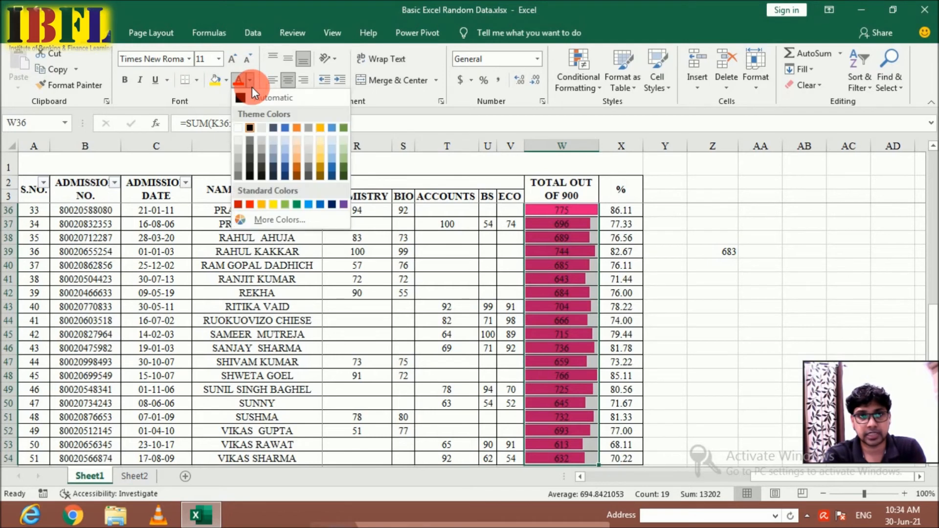
click(239, 128)
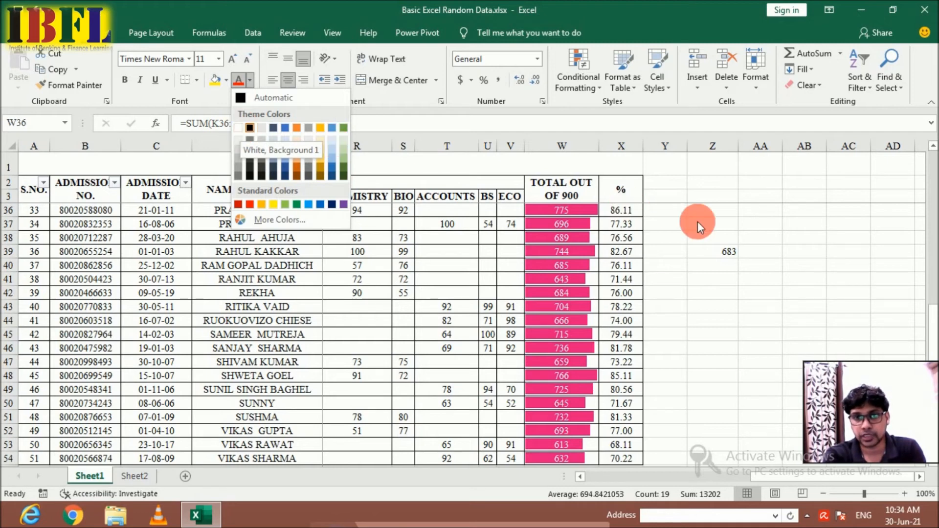
Clear the conditional formatting rules from the selected totals only
click(582, 86)
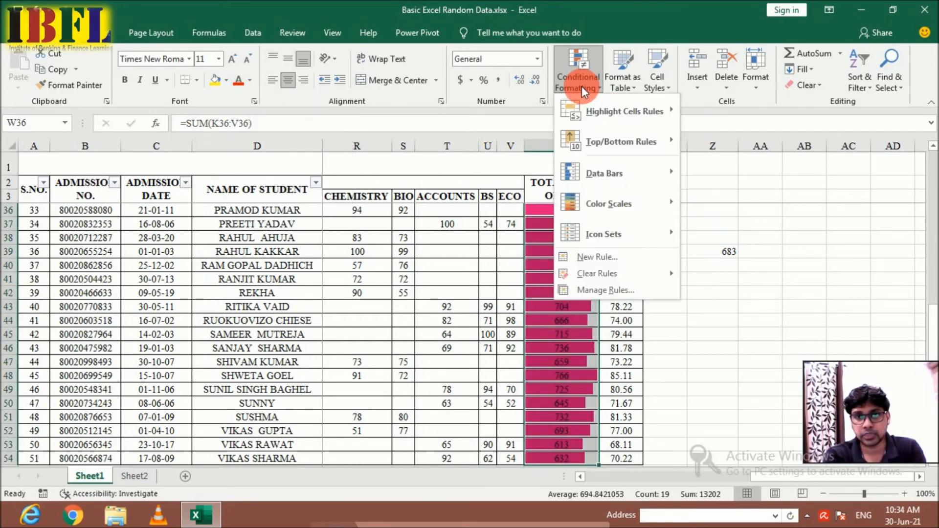
mouse_move(614, 272)
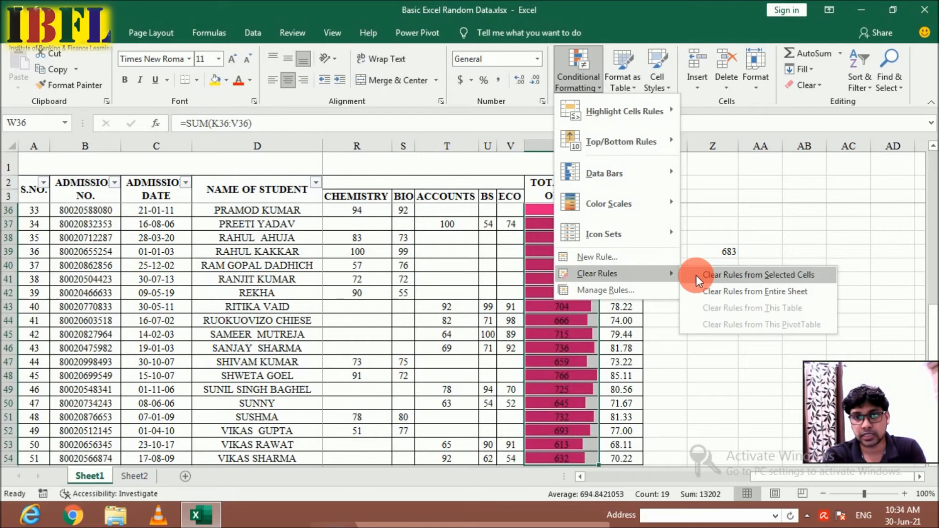
click(707, 279)
Apply the green-yellow-red color scale to the selected totals, with green for the highest values
click(588, 84)
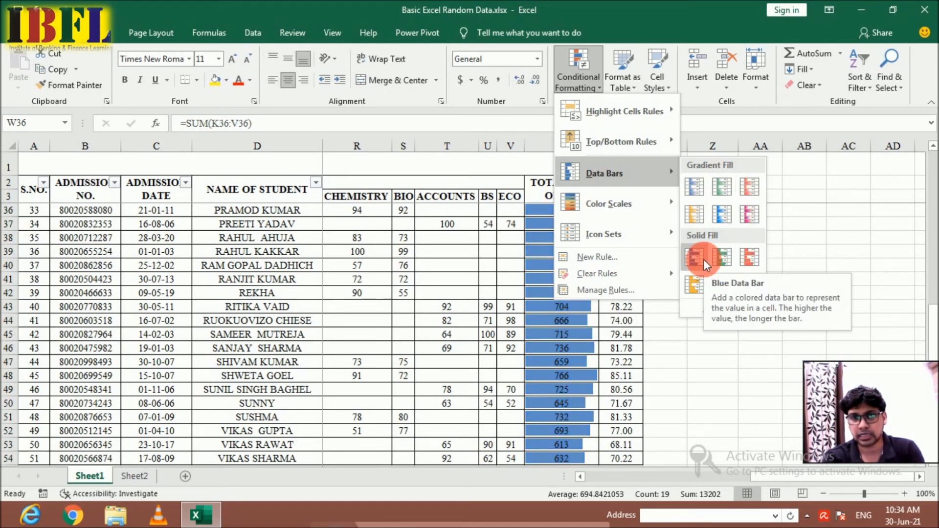
mouse_move(635, 211)
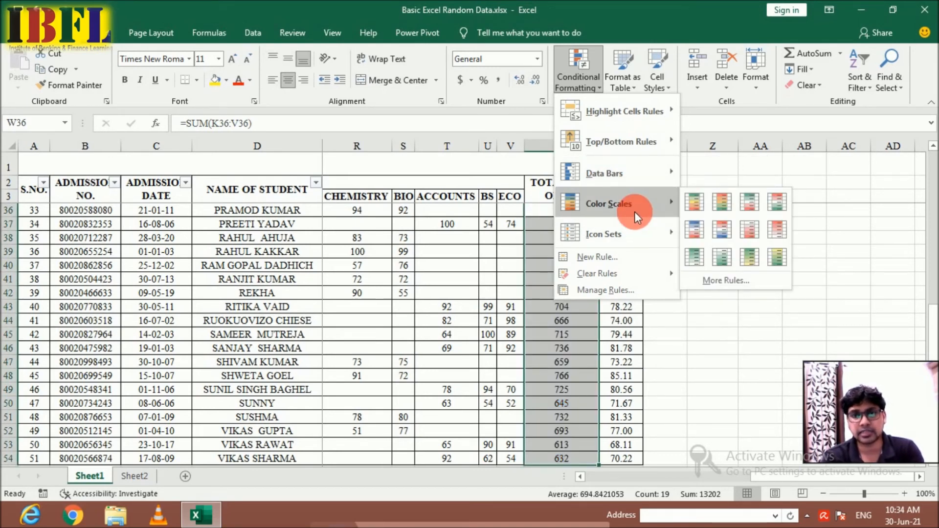
click(696, 205)
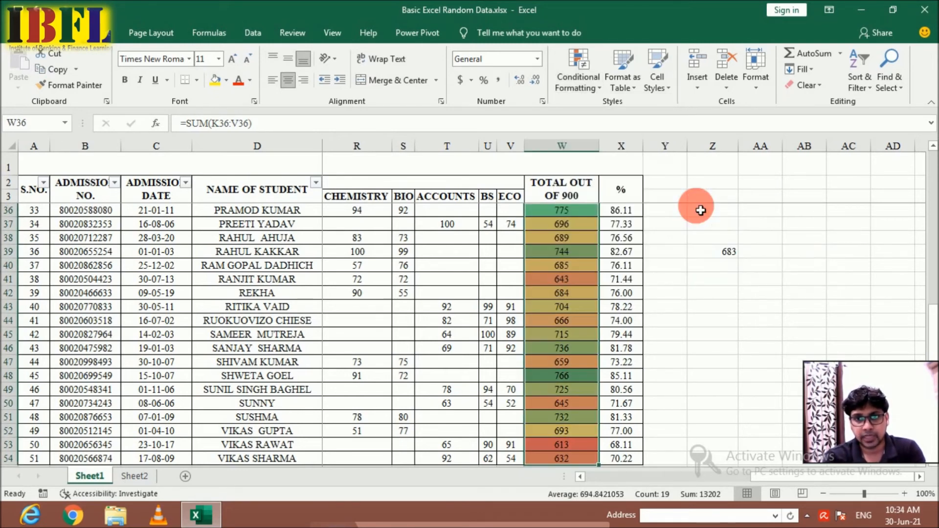
Compare the color-scaled totals with the MAX and MIN values below the table
click(591, 213)
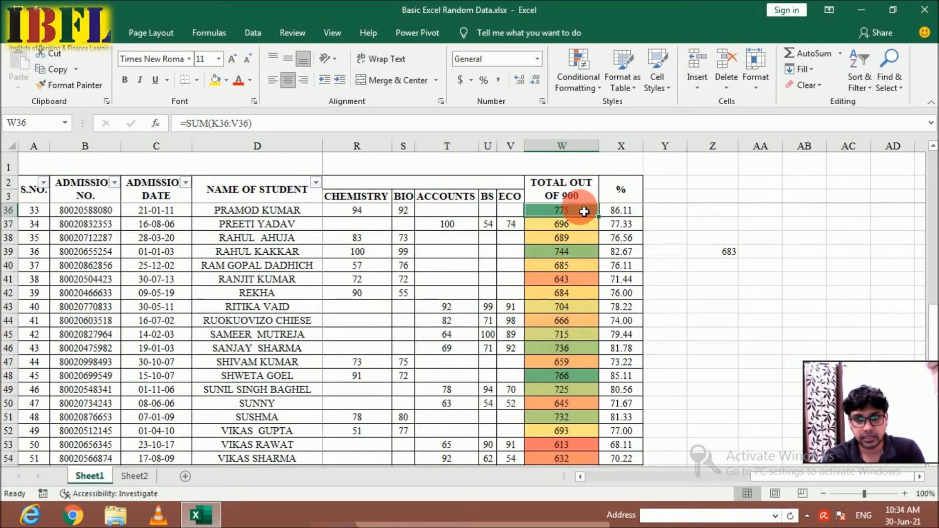
drag(931, 335, 919, 366)
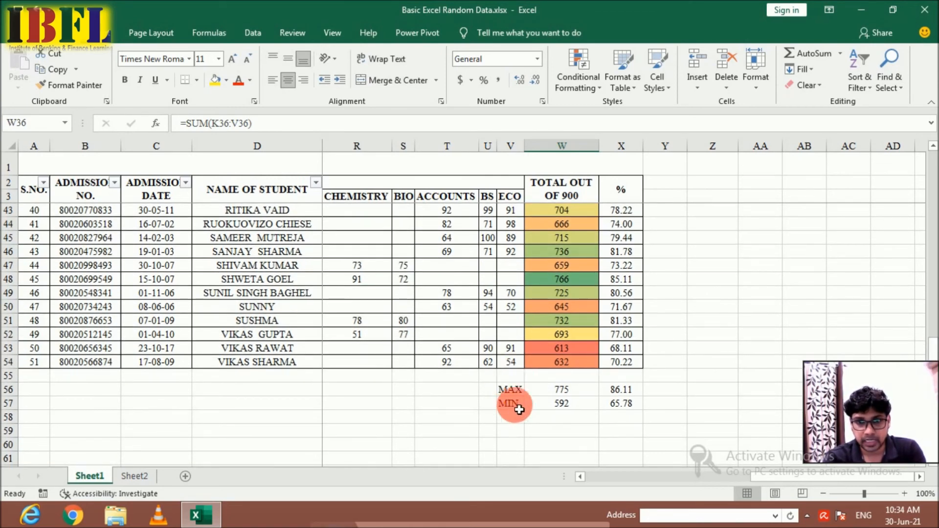
click(557, 406)
click(702, 389)
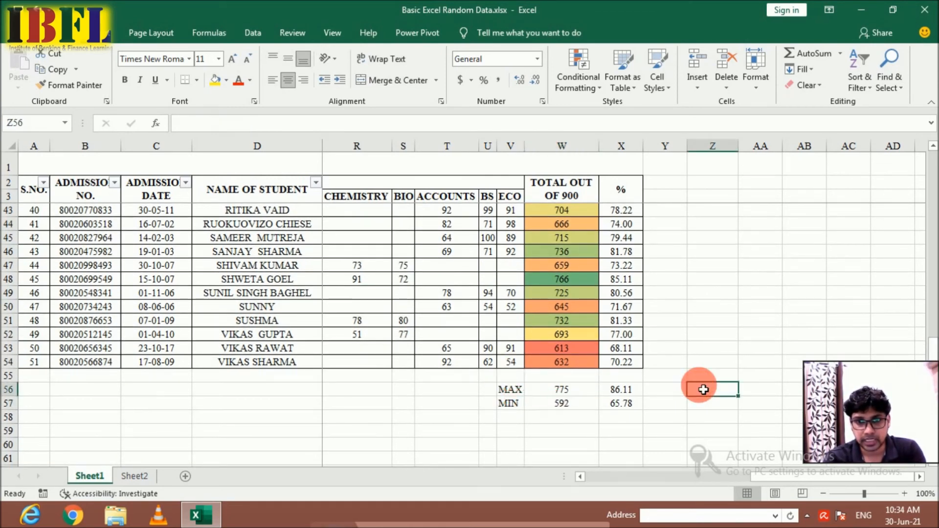
Examine the formatting along the whole totals column, comparing the data bars with the color-scaled cells, and return to W36
click(588, 283)
key(Up)
key(Up)
key(Up)
key(Up)
key(Up)
key(Up)
key(Up)
key(Up)
key(Up)
key(Up)
key(Up)
key(Up)
key(Up)
key(Up)
key(Up)
key(Up)
key(Up)
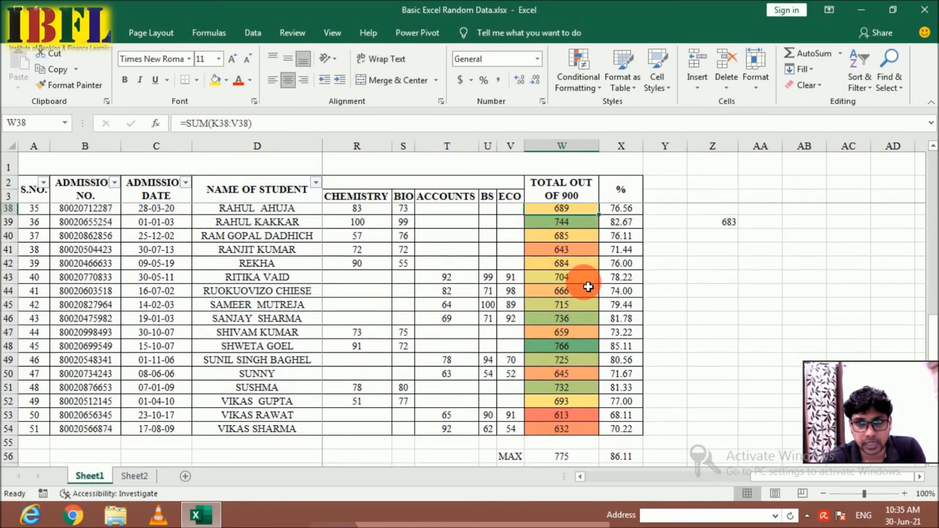
key(Up)
key(Up)
key(Up)
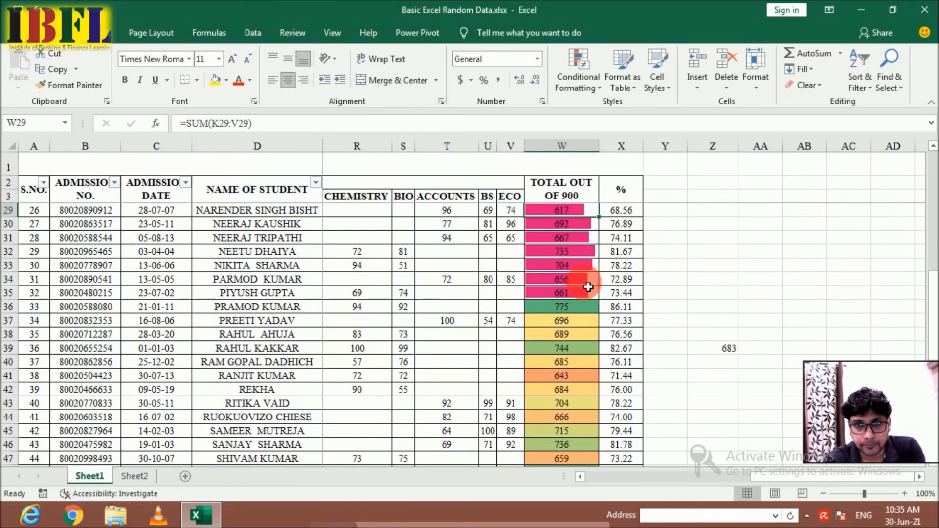
key(Down)
key(Down)
key(Down)
key(Down)
key(Down)
key(Down)
key(Down)
key(Down)
key(Down)
key(Down)
key(Down)
key(Down)
key(Down)
key(Down)
key(Down)
key(Down)
key(Down)
key(Down)
key(Down)
key(Down)
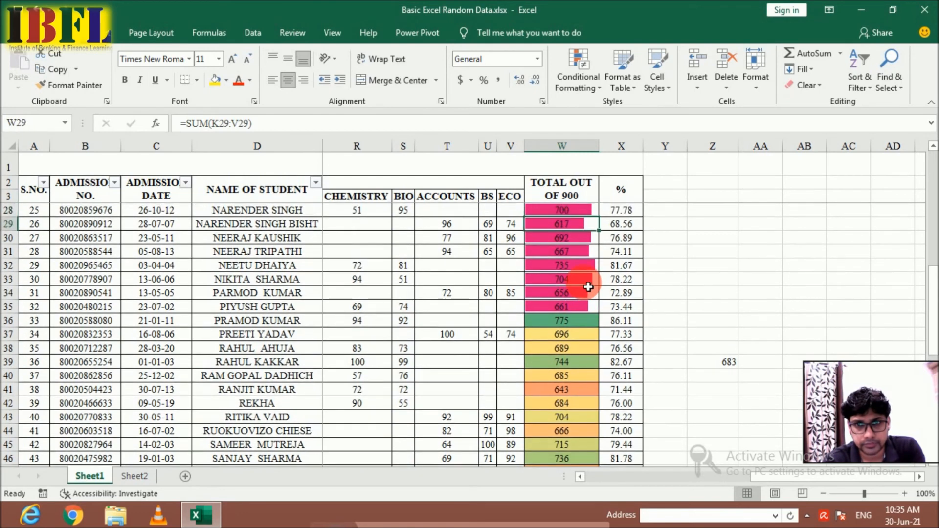
key(Up)
key(Up)
key(Up)
key(Up)
key(Up)
key(Up)
key(Up)
key(Up)
key(Up)
key(Up)
key(Up)
key(Up)
key(Up)
key(Up)
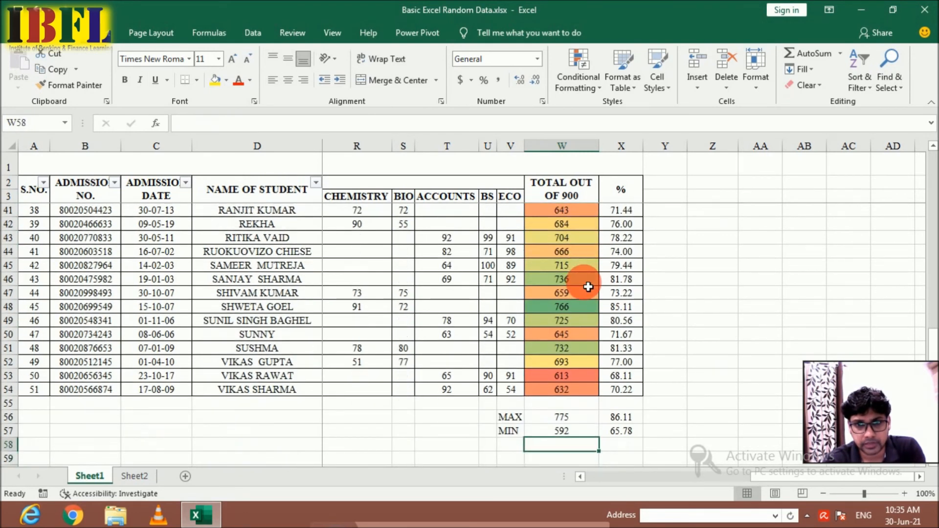
key(Up)
key(Up)
key(Up)
key(Up)
key(Up)
key(Up)
key(Up)
key(Up)
key(Up)
key(Up)
key(Up)
key(Up)
key(Up)
key(Up)
key(Up)
key(Up)
key(Up)
key(Up)
key(Up)
key(Up)
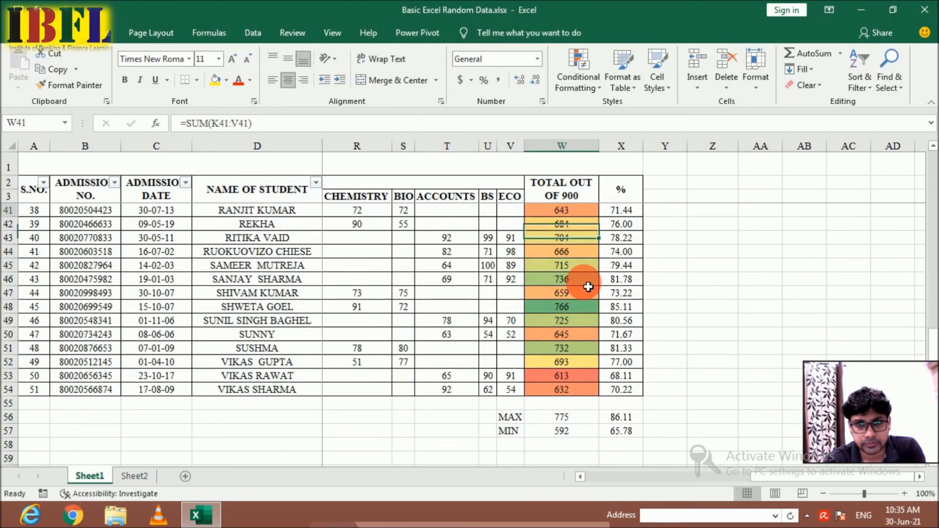
key(Up)
key(Up)
key(Up)
key(Up)
key(Up)
key(Up)
key(Up)
key(Up)
key(Up)
key(Up)
key(Up)
key(Up)
key(Up)
key(Up)
key(Up)
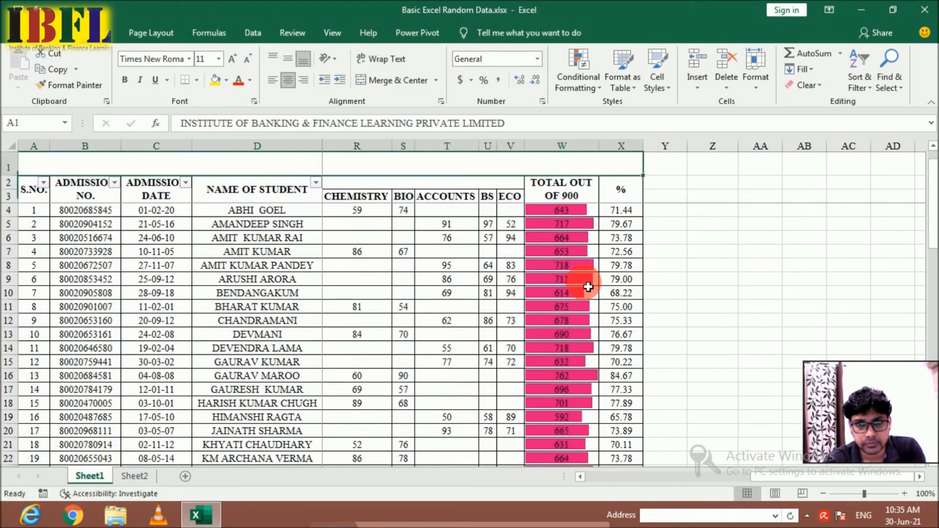
key(Down)
key(Down)
key(Down)
key(Down)
key(Down)
key(Down)
key(Down)
key(Down)
key(Down)
key(Down)
key(Down)
key(Down)
key(Down)
key(Down)
key(Down)
key(Down)
key(Down)
key(Down)
key(Down)
key(Down)
key(Down)
key(Down)
key(Down)
key(Down)
key(Down)
key(Down)
key(Down)
key(Down)
key(Down)
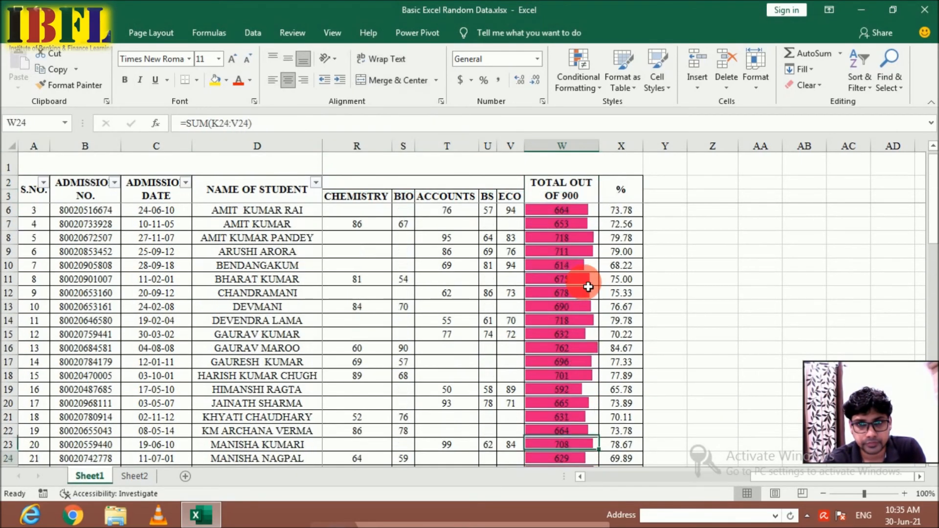
key(Up)
key(Up)
key(Up)
key(Up)
key(Up)
key(Up)
key(Up)
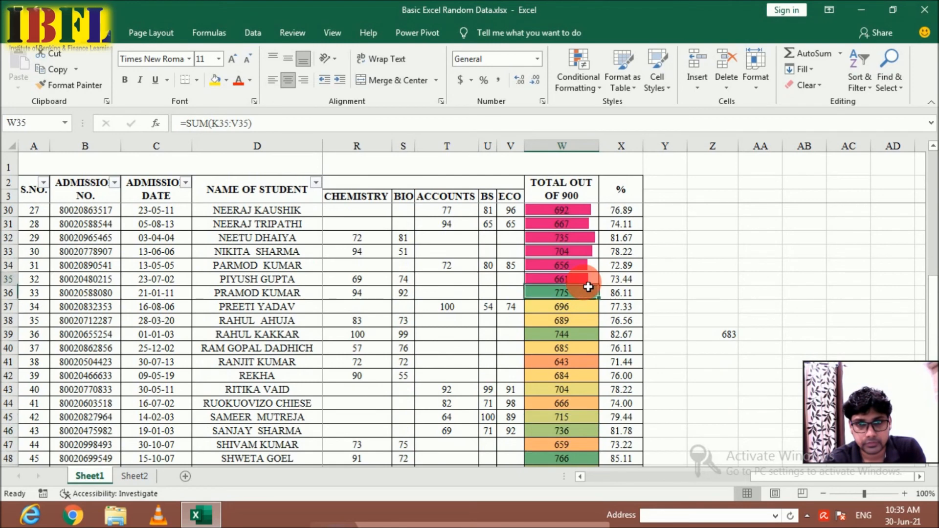
Select the color-scaled totals from W36 down to W54
key(shift+Down)
key(shift+Down)
key(shift+Down)
key(shift+Down)
key(shift+Down)
key(shift+Down)
key(shift+Down)
key(shift+Down)
key(shift+Down)
key(shift+Down)
key(shift+Down)
key(shift+Down)
key(shift+Down)
key(shift+Down)
key(shift+Down)
key(shift+Down)
key(shift+Down)
key(shift+Down)
key(shift+Down)
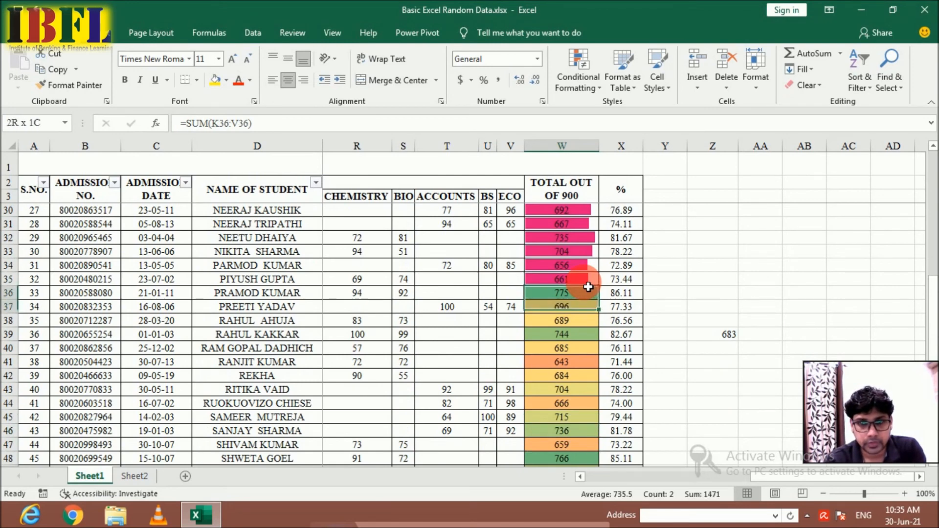
key(shift+Up)
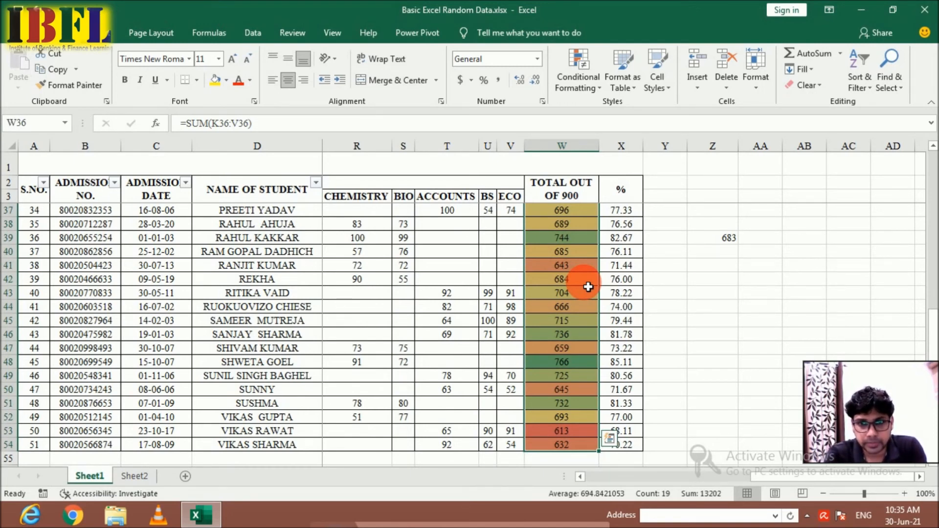
Compare the color-scaled totals in W53 and W48 with the average formula in Z39
click(579, 430)
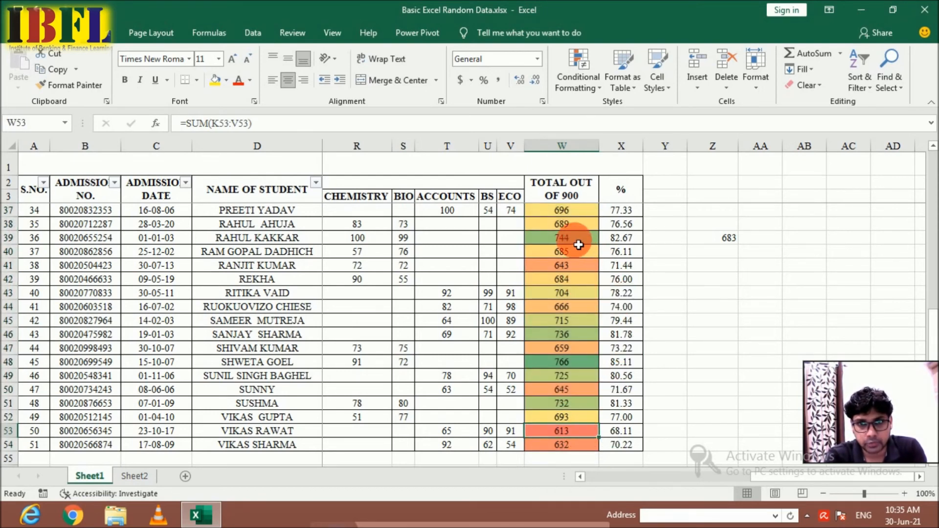
click(578, 368)
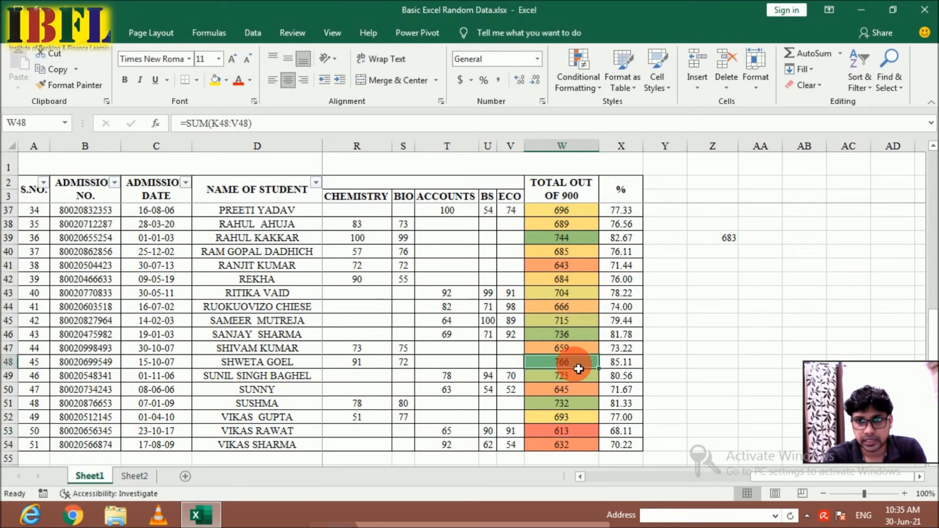
click(710, 242)
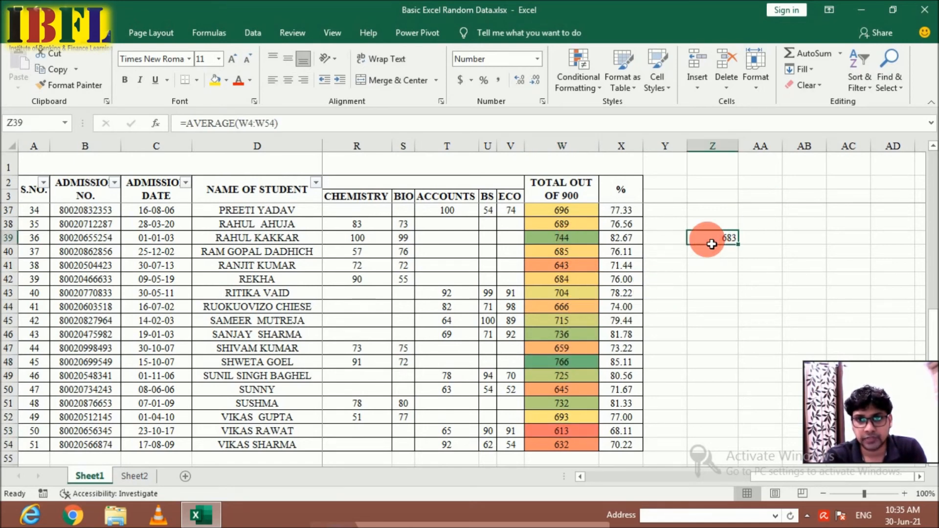
Examine the color shading of the totals from W37 down to W54
click(594, 213)
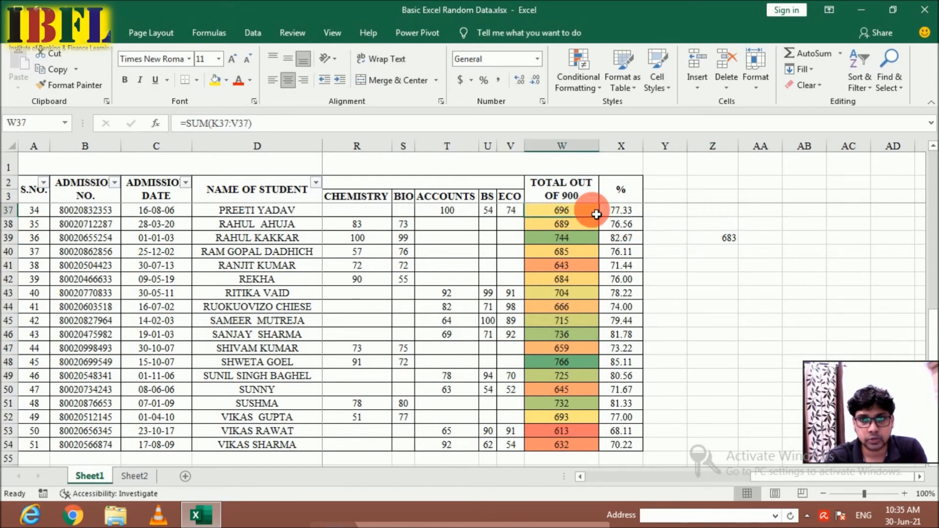
key(Down)
key(Down)
key(Down)
key(Down)
key(Down)
key(Down)
key(Down)
key(Down)
key(Down)
key(Down)
key(Down)
key(Down)
key(Down)
key(Down)
key(Down)
key(Down)
key(Down)
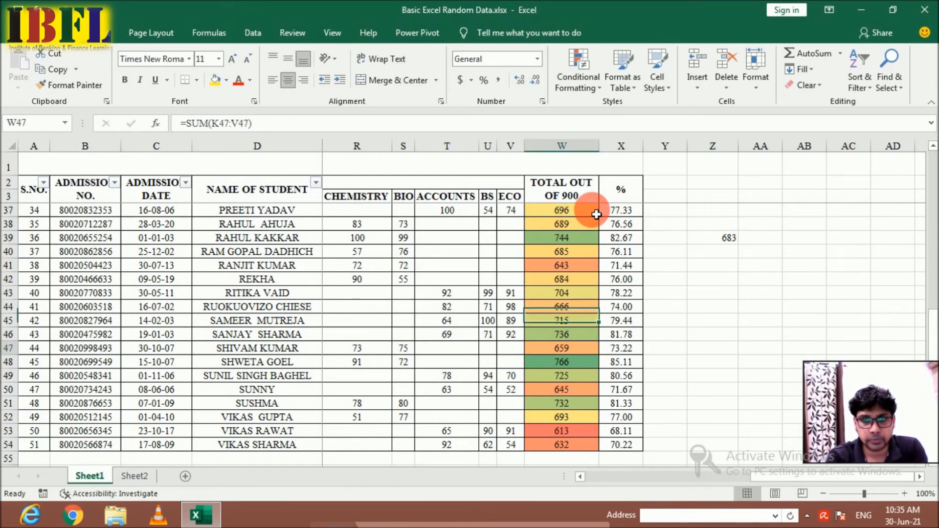
Undo the color scale and clear the conditional formatting rules from the selected totals W4:W54
key(ctrl+z)
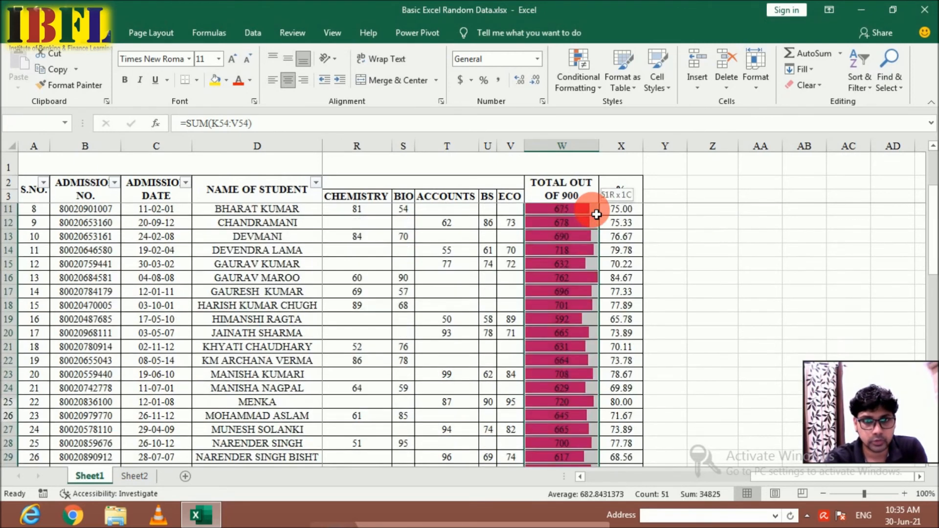
click(588, 81)
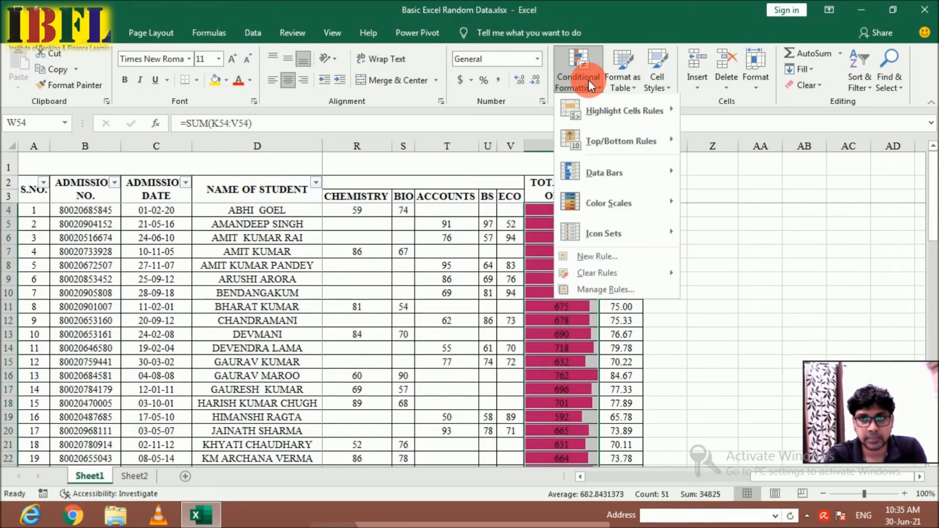
mouse_move(603, 274)
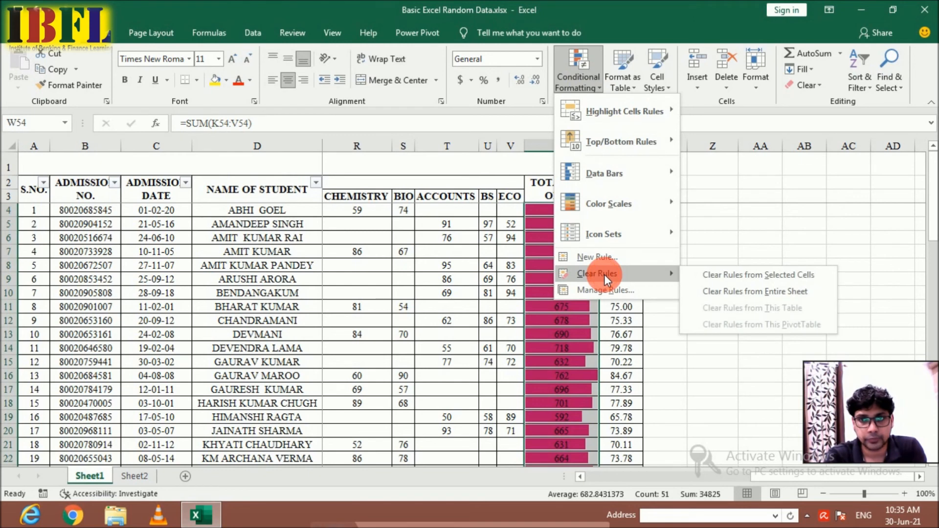
click(736, 277)
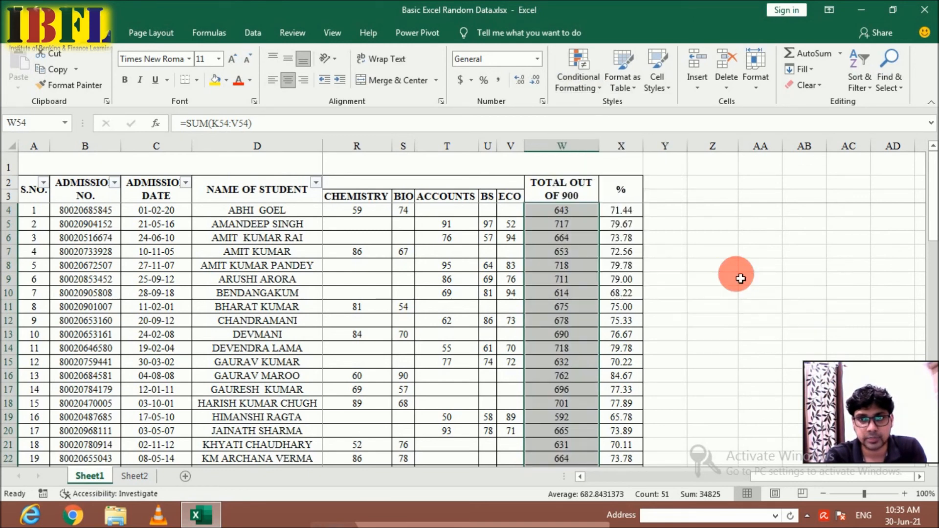
Apply the 5 Ratings icon set to the selected totals
click(579, 92)
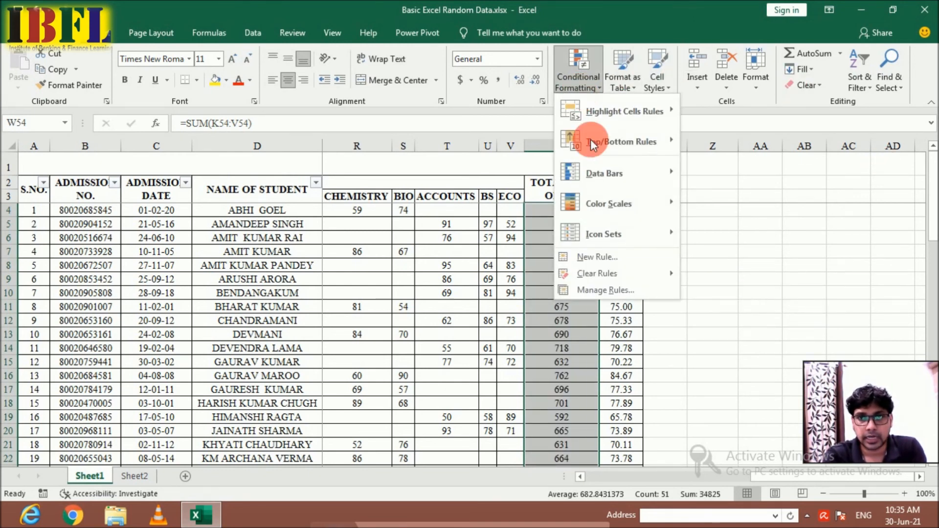
click(614, 212)
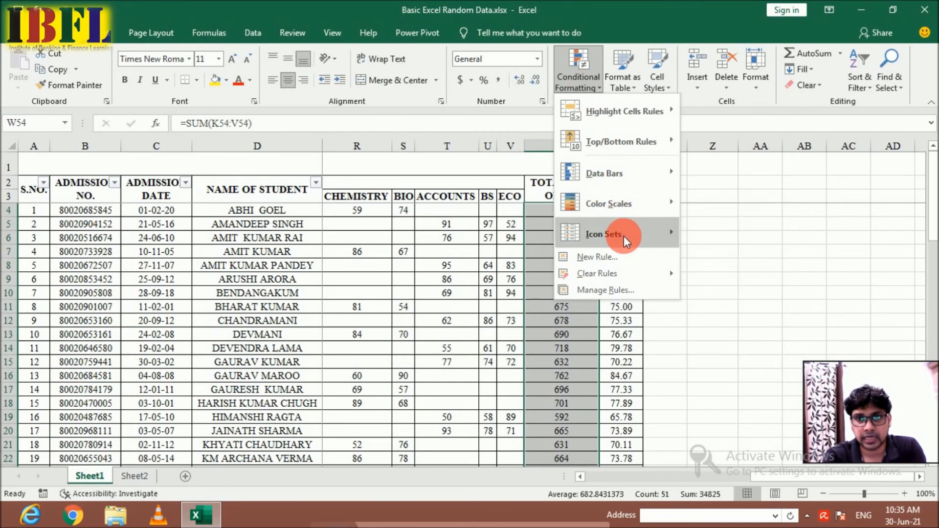
click(624, 235)
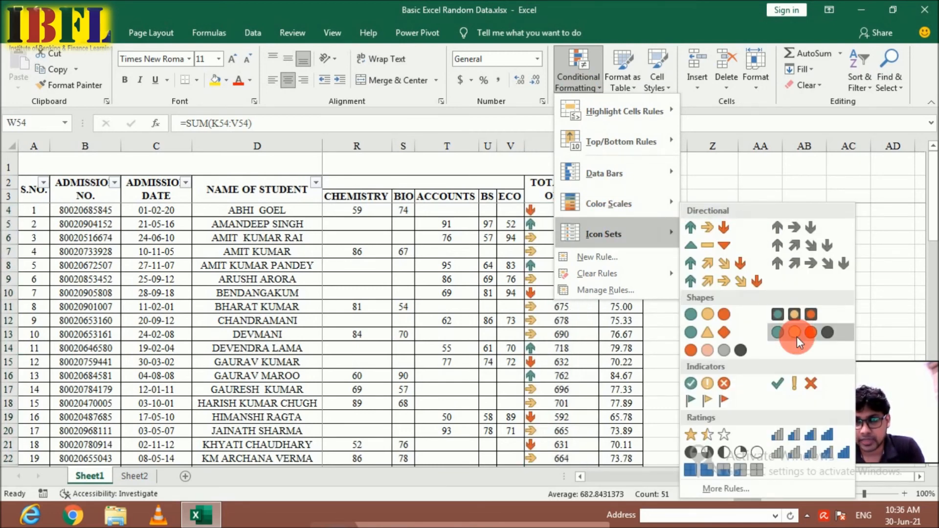
click(805, 451)
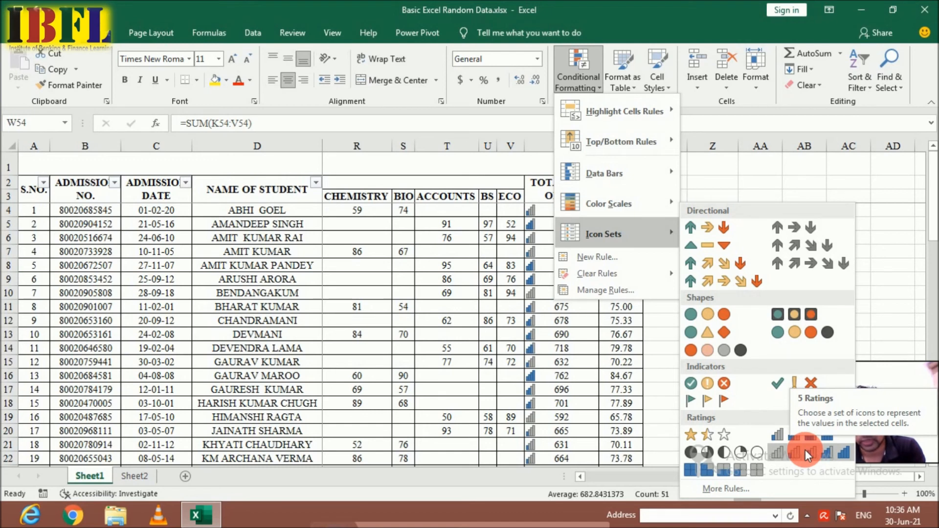
click(805, 450)
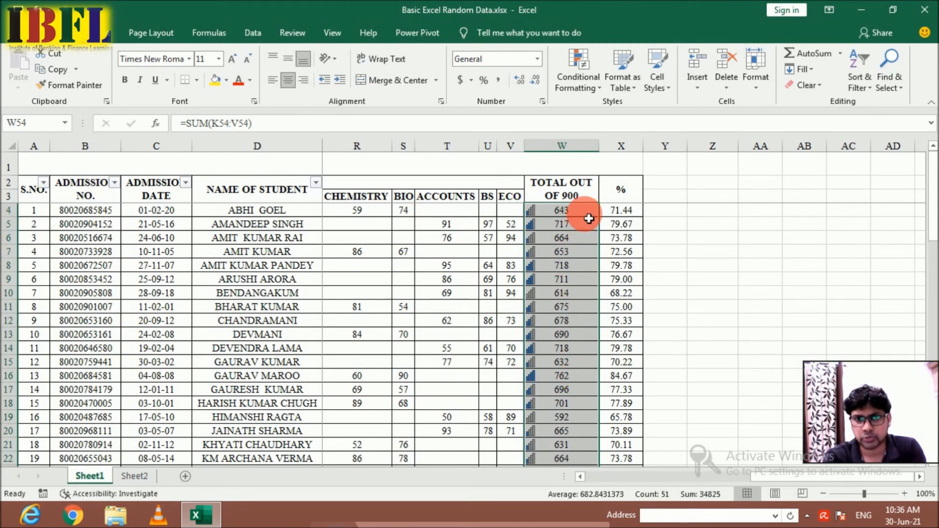
Examine the rating icons beside the totals from W10 down to W20, returning to W19
click(584, 296)
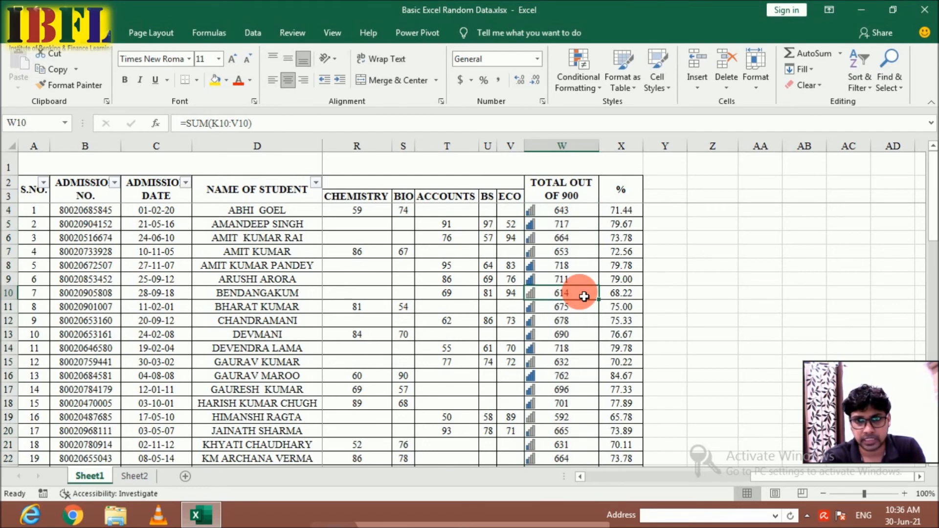
key(Down)
key(Down)
key(Down)
key(Down)
key(Down)
key(Down)
key(Down)
key(Down)
key(Down)
key(Down)
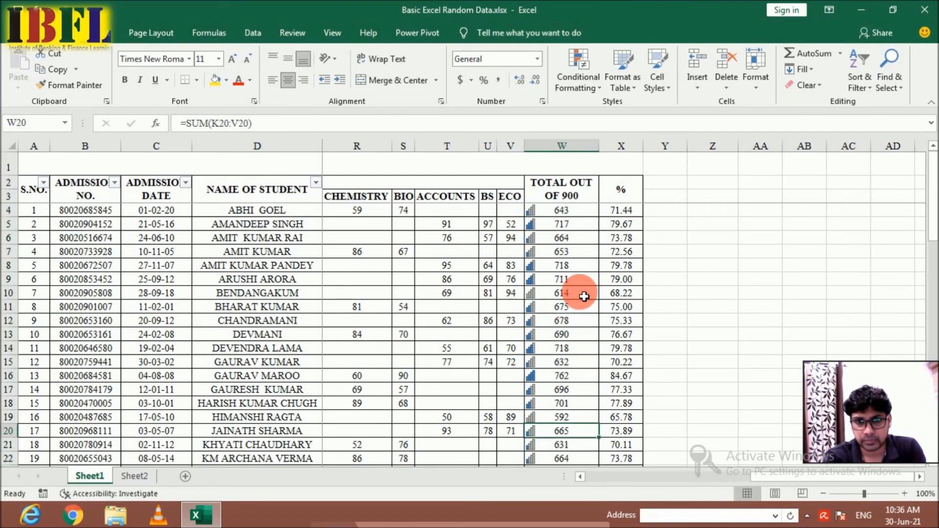
key(Up)
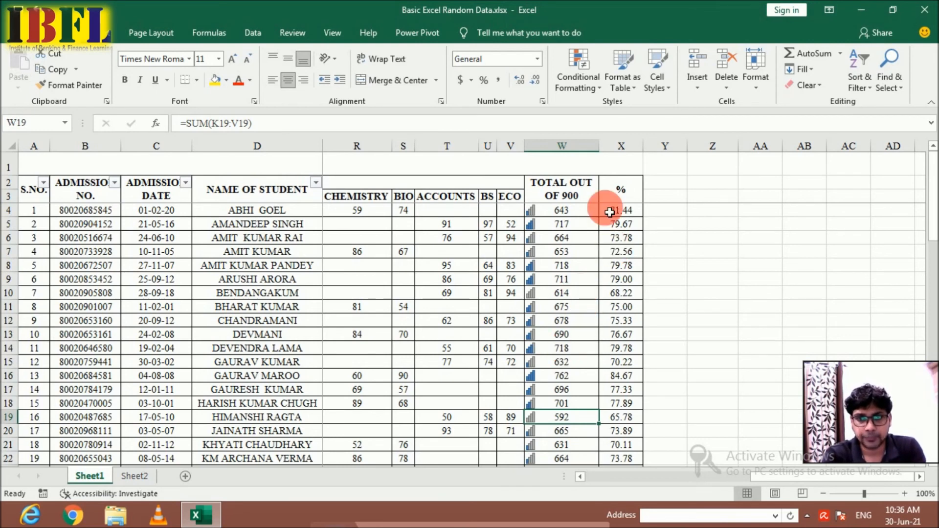
Select the totals from W4 down to W54 and clear the conditional formatting rules from them
click(586, 216)
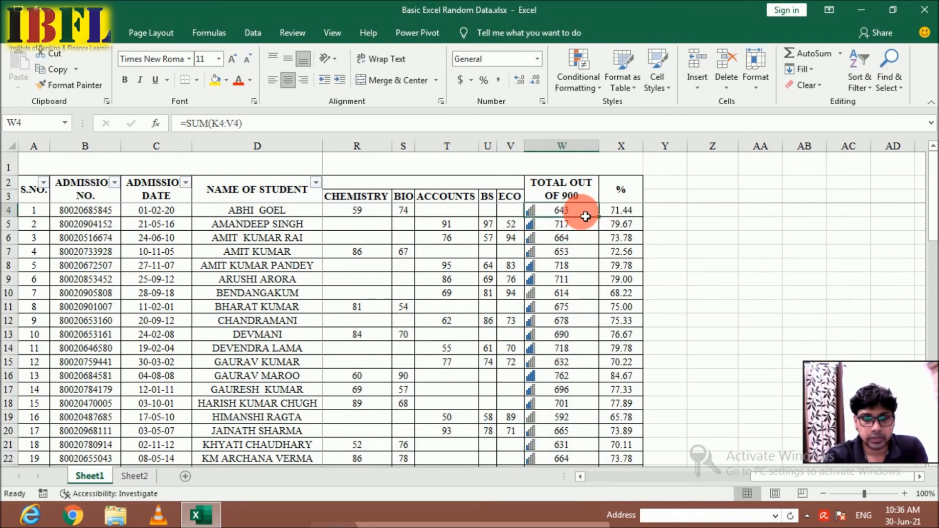
key(ctrl+shift+Down)
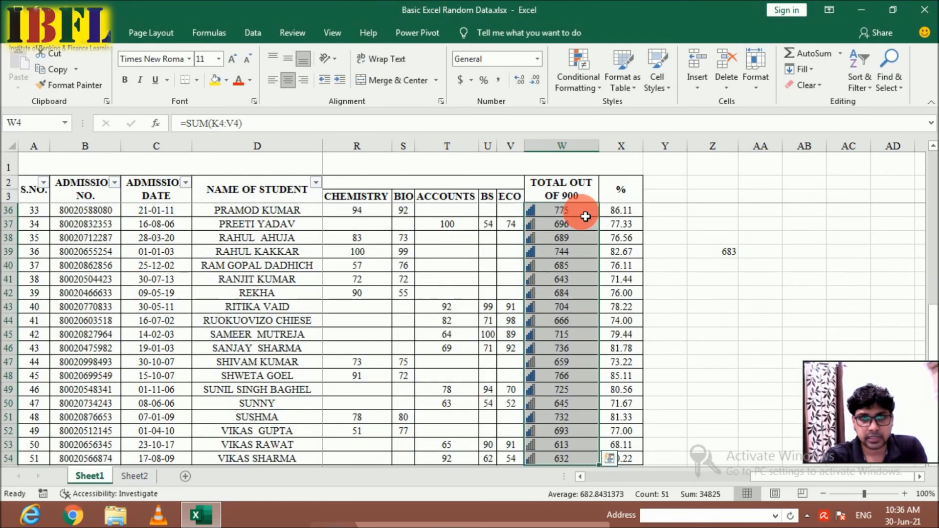
click(589, 86)
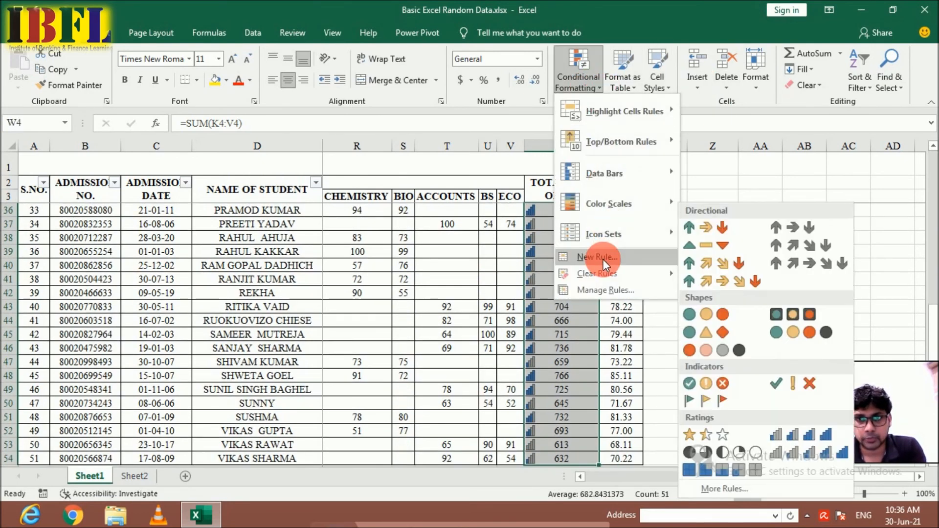
mouse_move(632, 272)
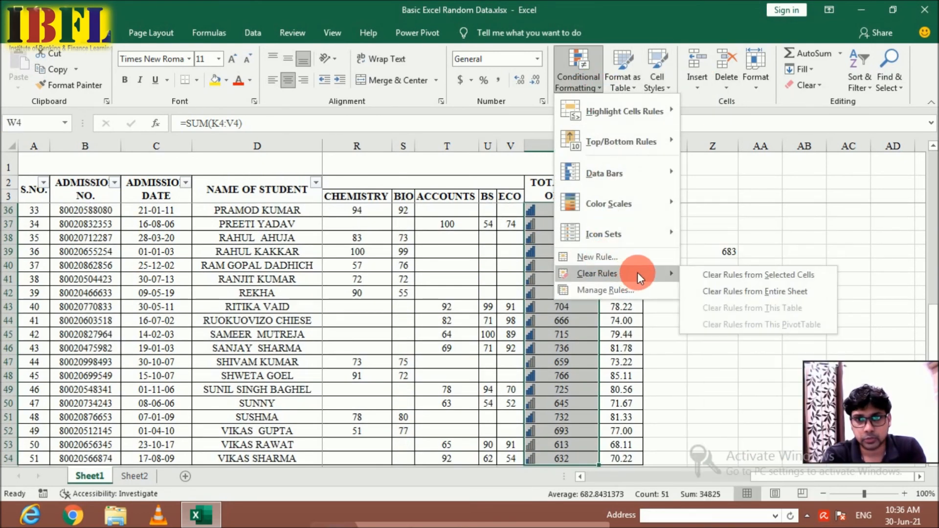
click(703, 277)
Apply the directional icon set with five colored arrows to the selected totals
click(573, 81)
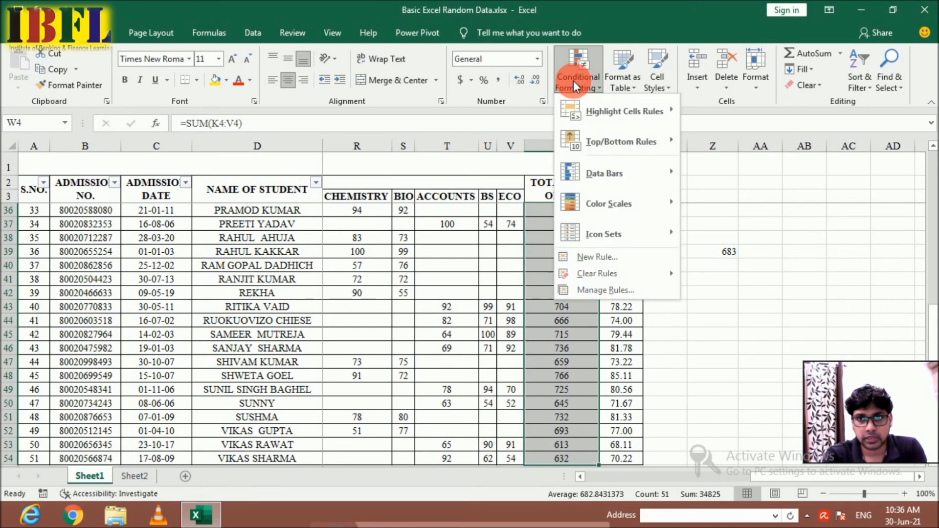
mouse_move(626, 238)
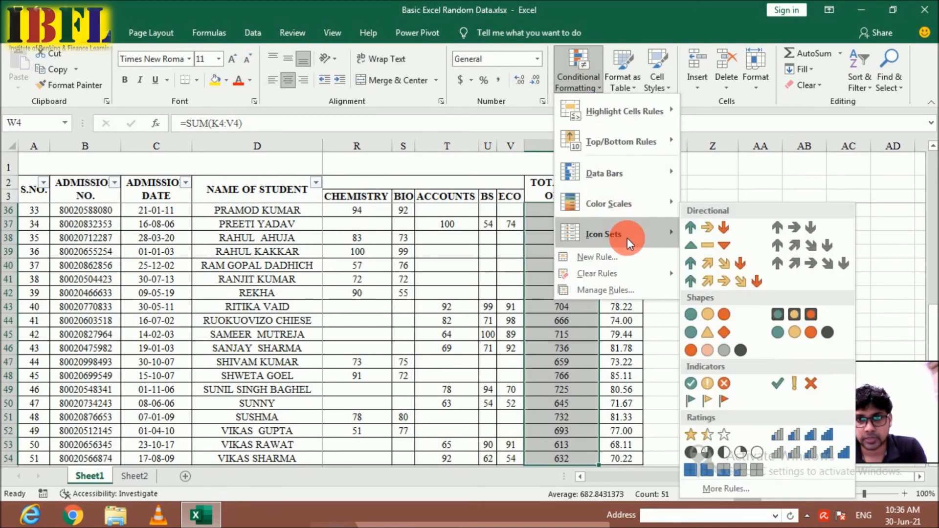
click(747, 282)
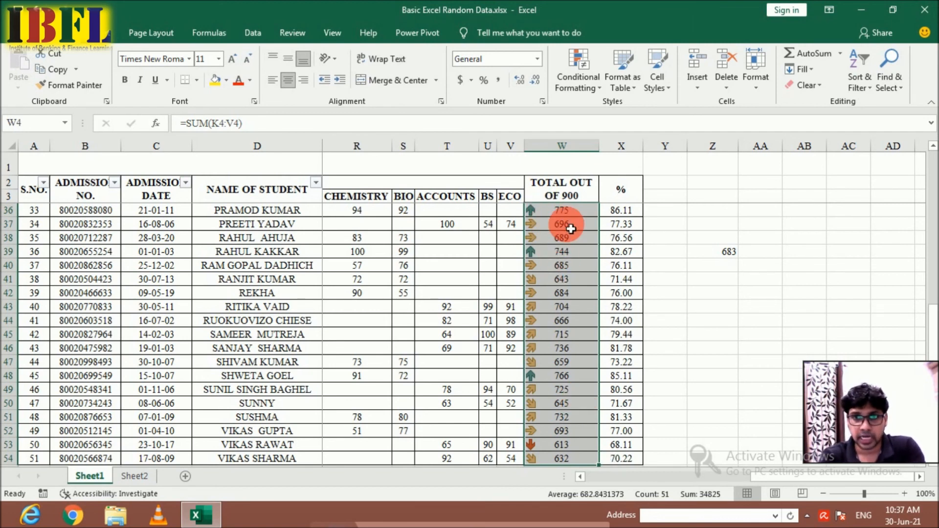
Review the available icon sets without applying another one, and select the total in W36
click(588, 84)
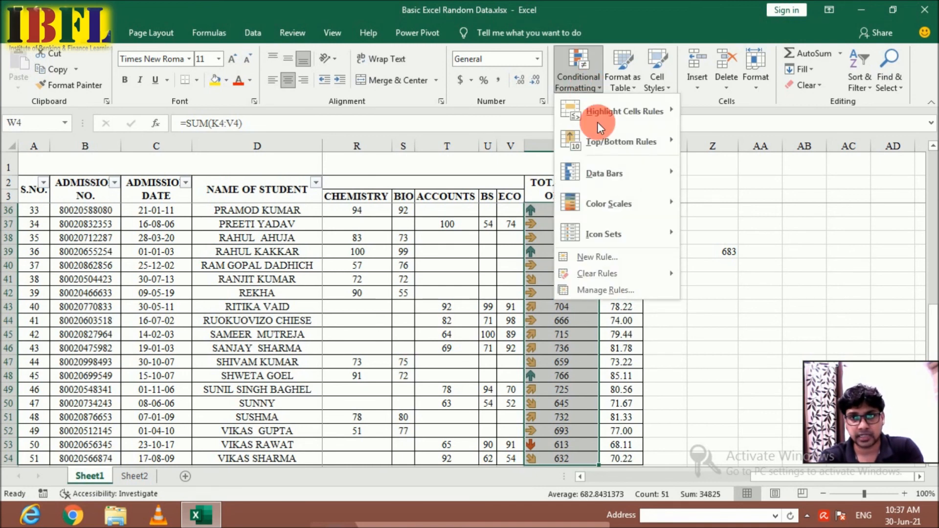
click(615, 230)
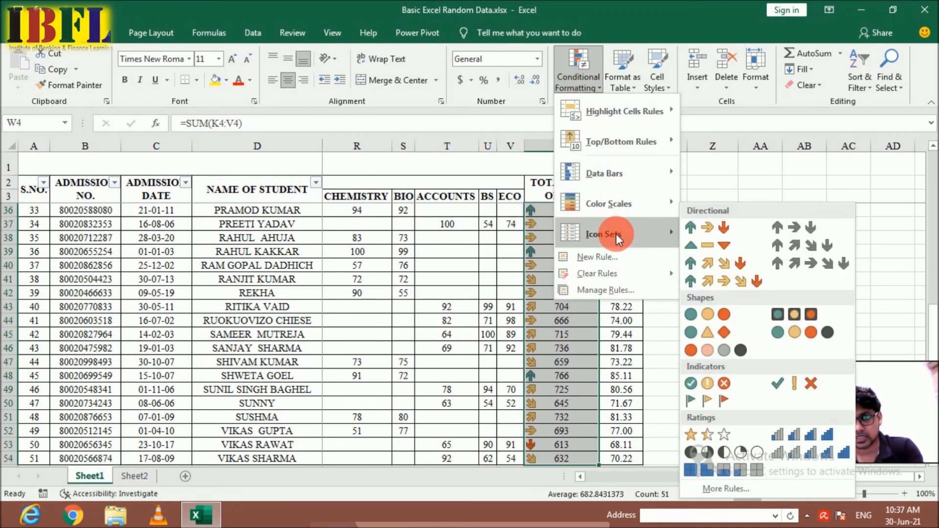
click(539, 210)
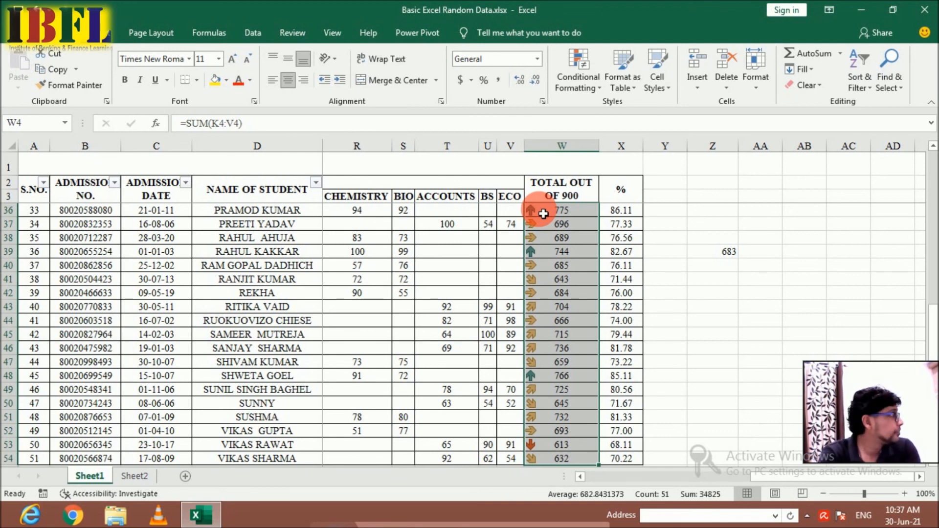
click(543, 214)
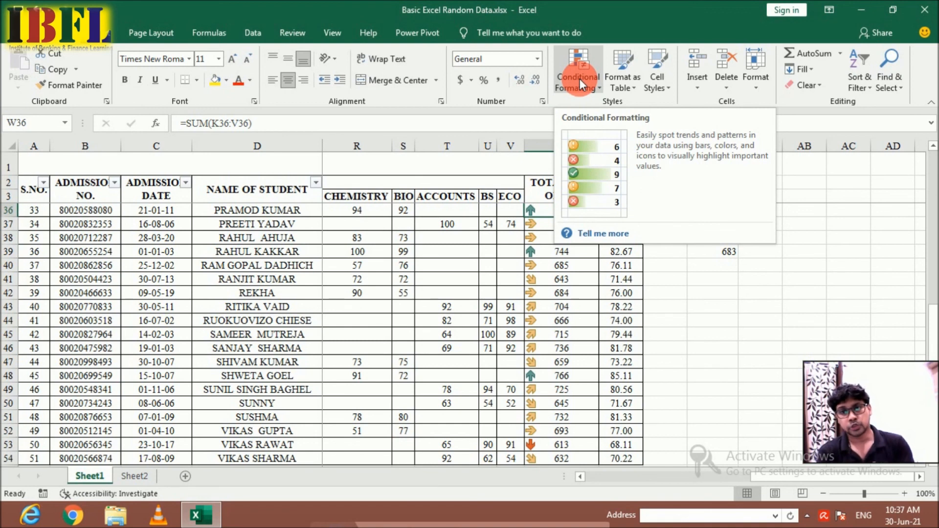